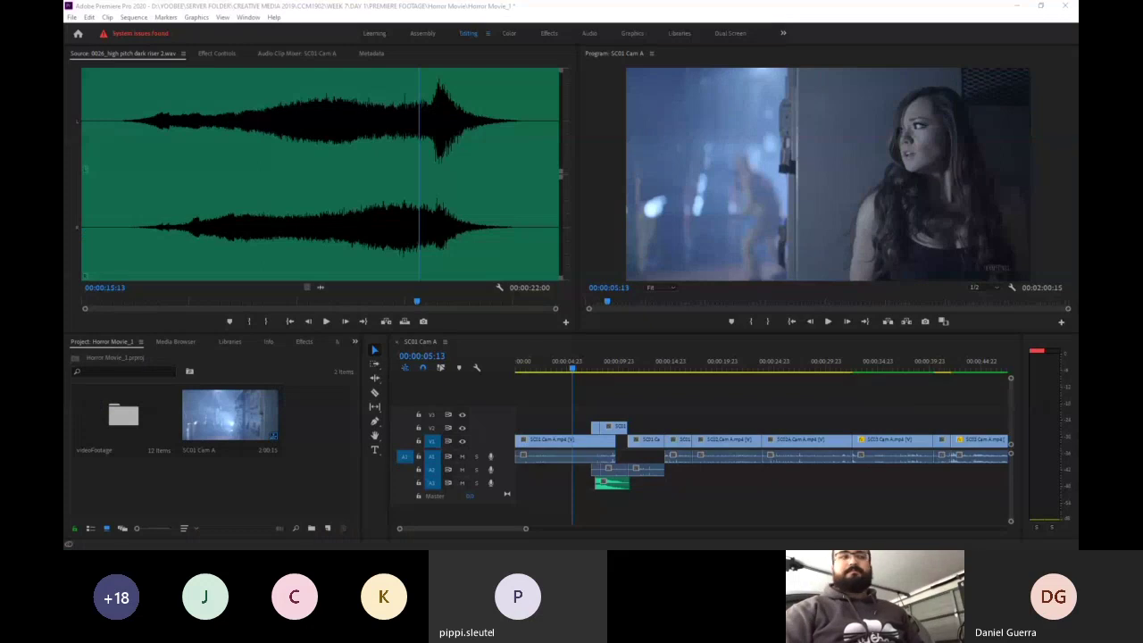
key("grave")
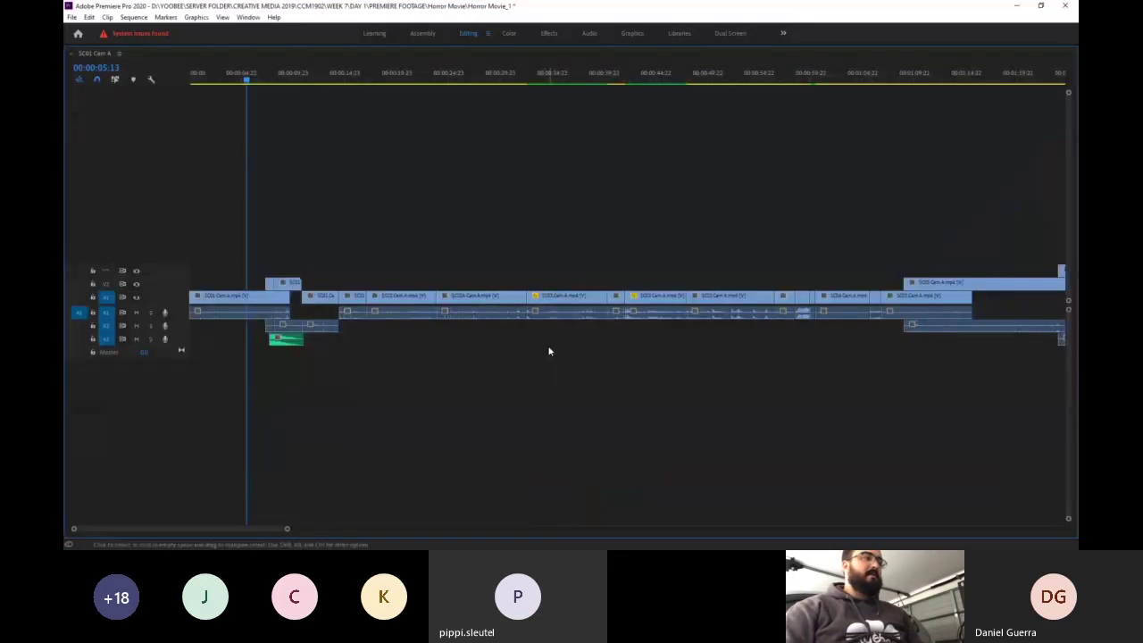
key("grave")
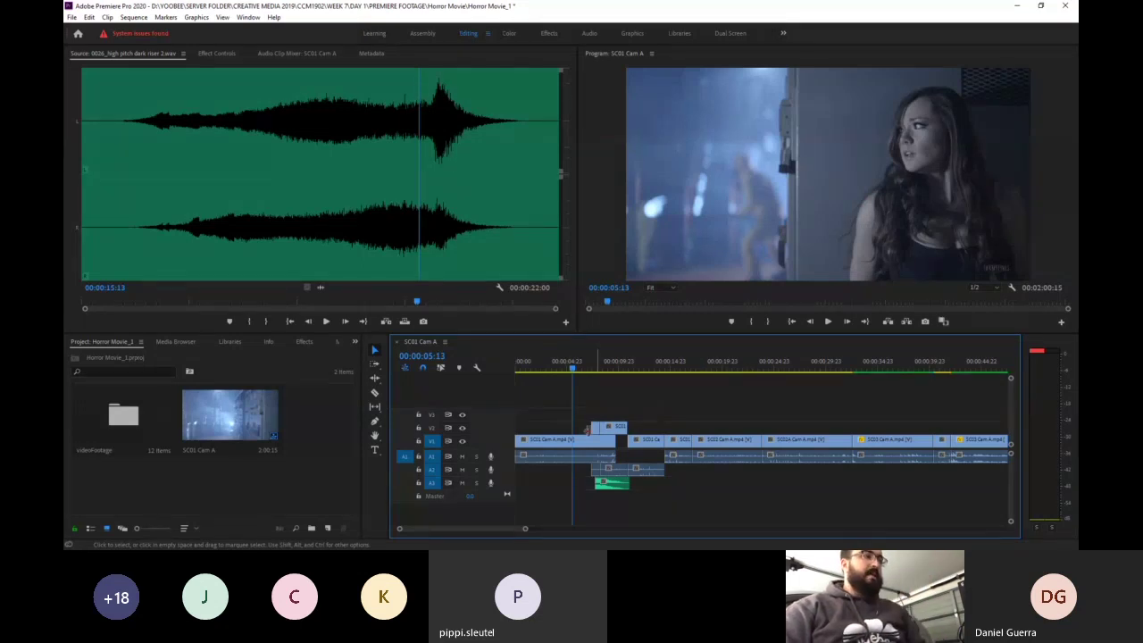
left_click_drag(581, 362, 560, 367)
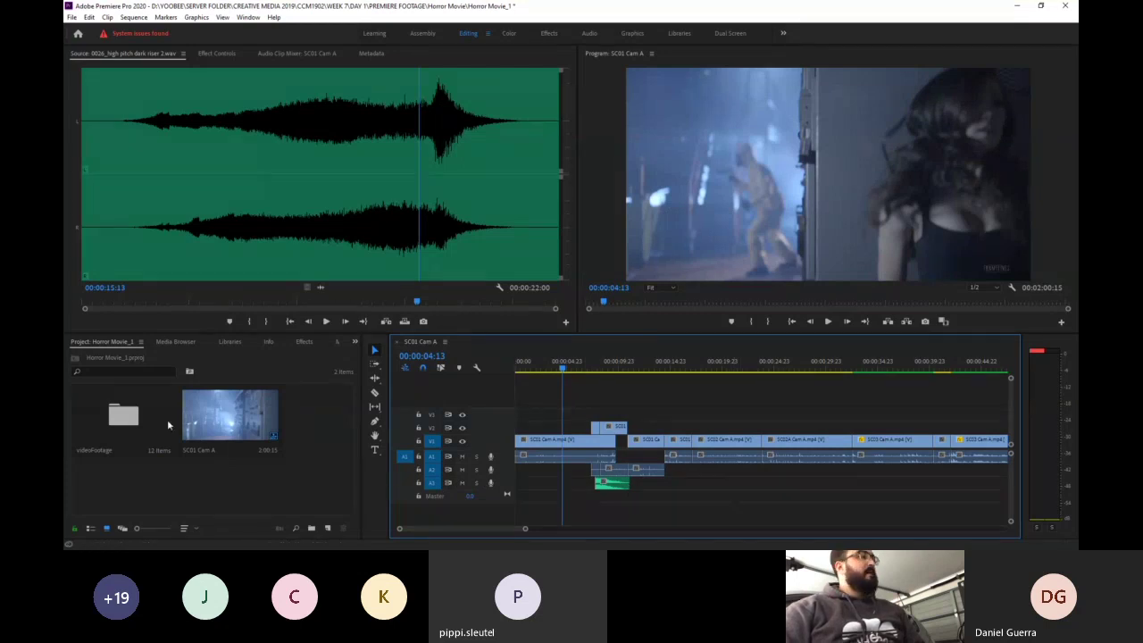
left_click(355, 348)
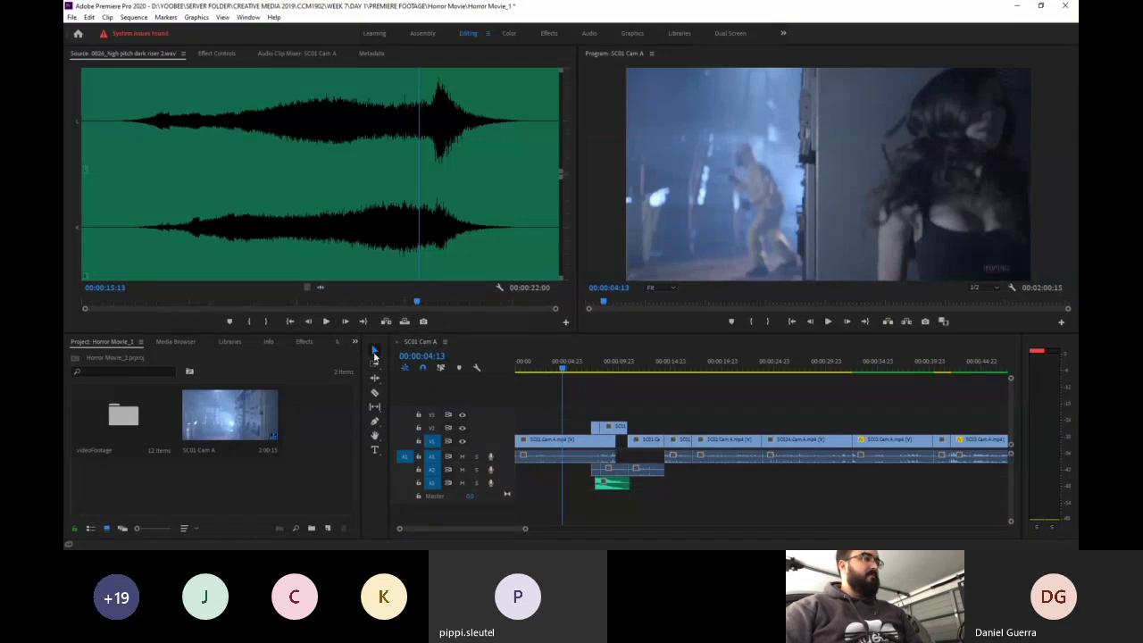
left_click(301, 471)
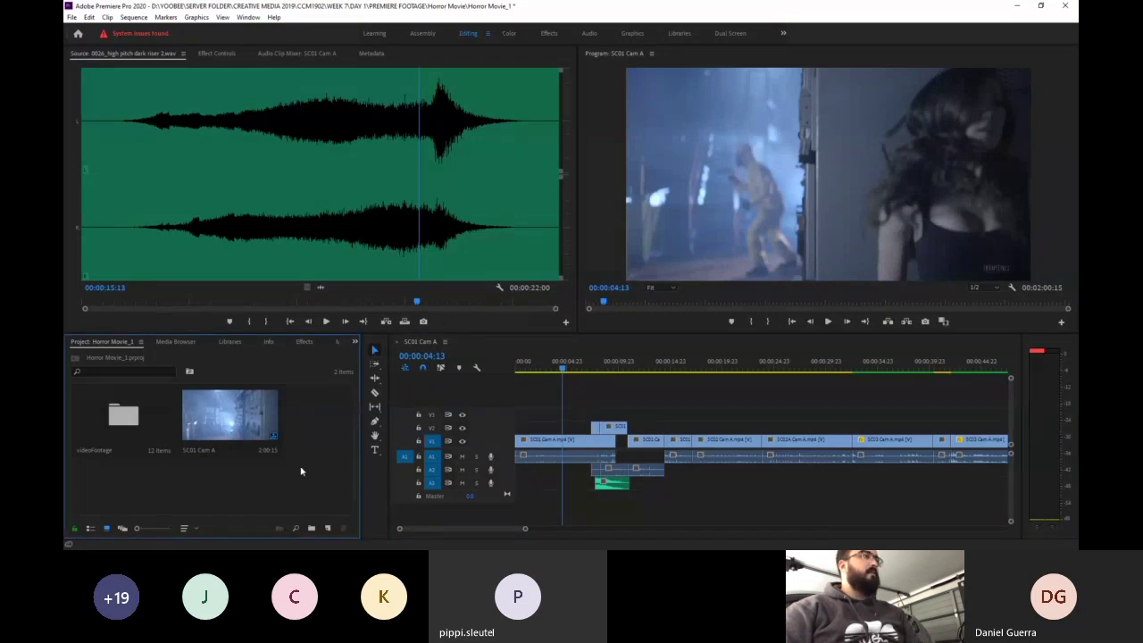
- Browse the PREMIERE FOOTAGE subfolders Horror Movie and Trailer_Construction_Lite_Version for media to import, and close the import dialog without importing
double_click(301, 471)
left_click(205, 49)
double_click(214, 179)
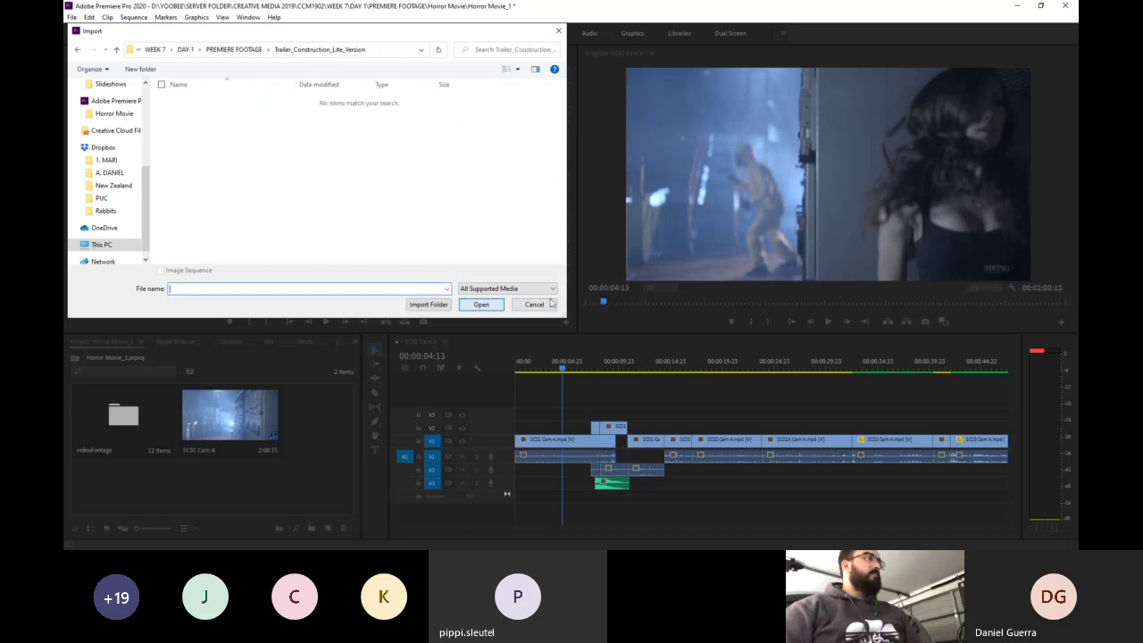
left_click(117, 49)
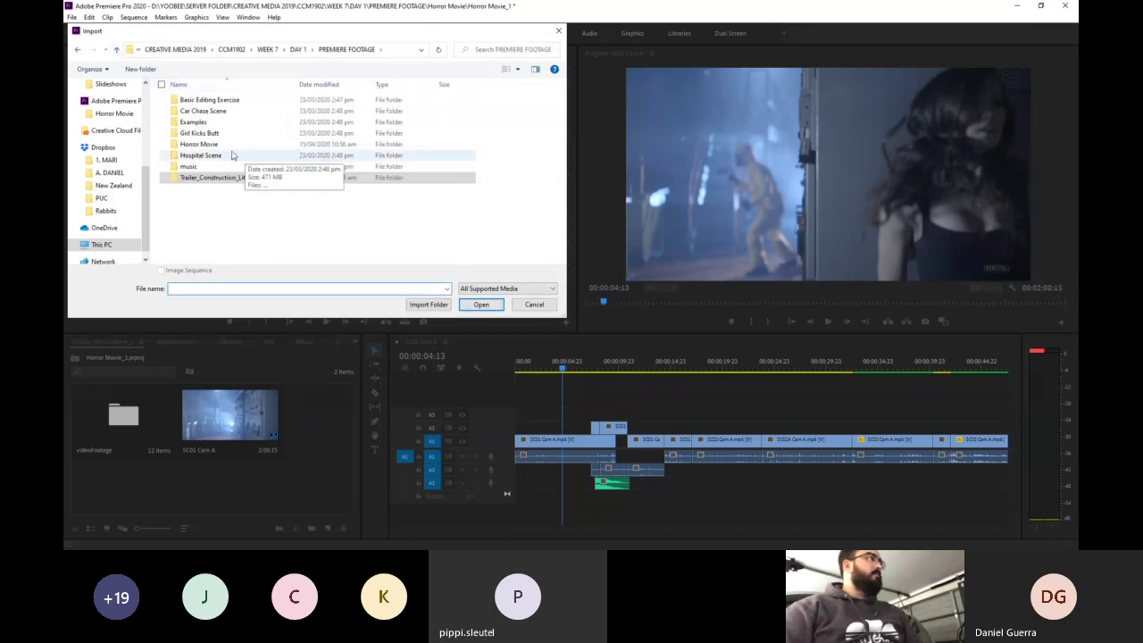
double_click(227, 144)
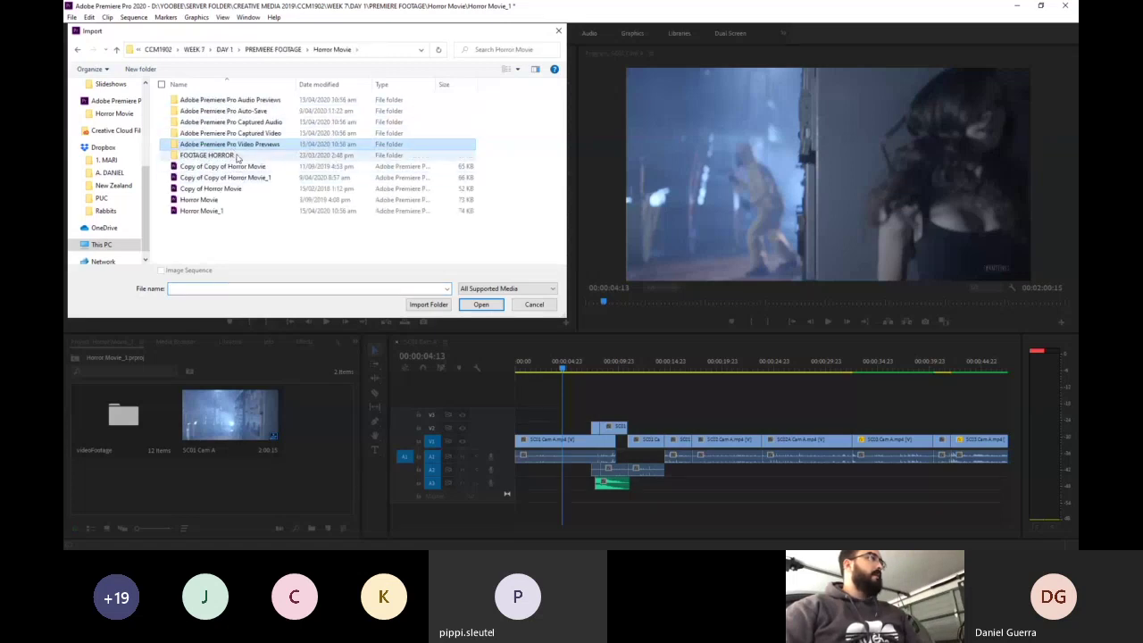
left_click(116, 49)
left_click(116, 49)
left_click(198, 105)
left_click(176, 104)
double_click(176, 104)
double_click(215, 177)
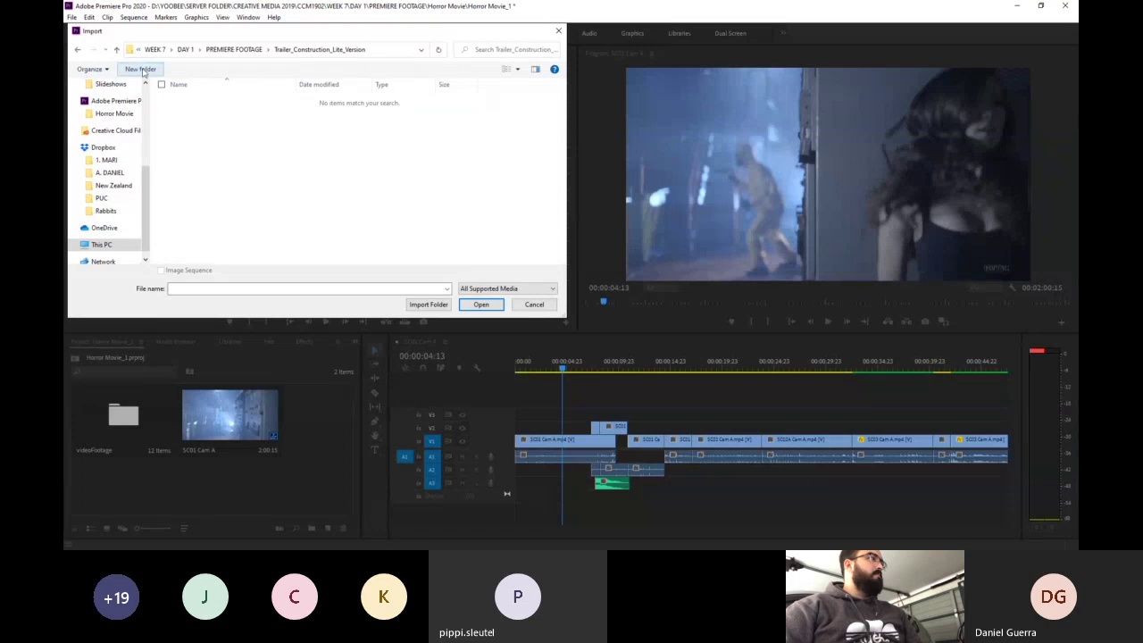
left_click(117, 50)
left_click(480, 305)
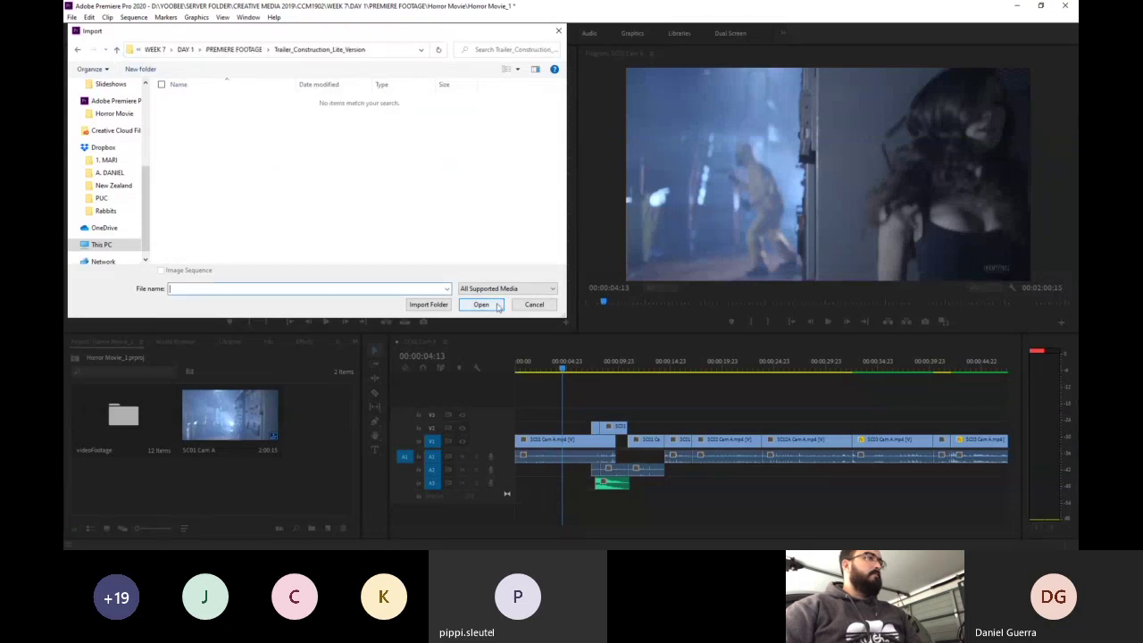
left_click(428, 305)
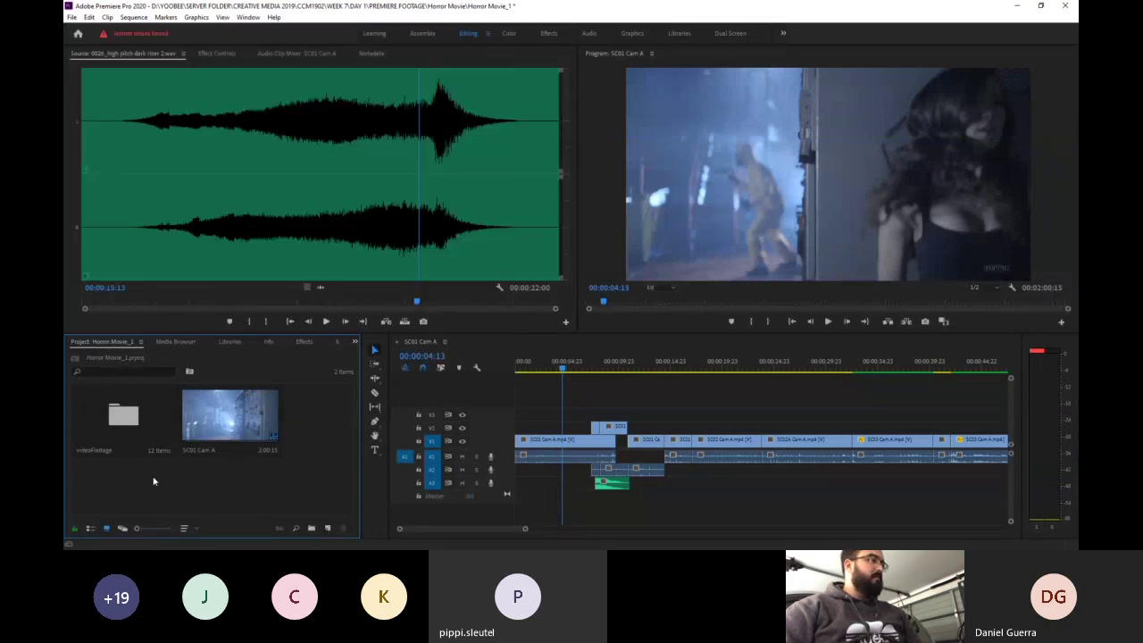
left_click(137, 342)
left_click(349, 360)
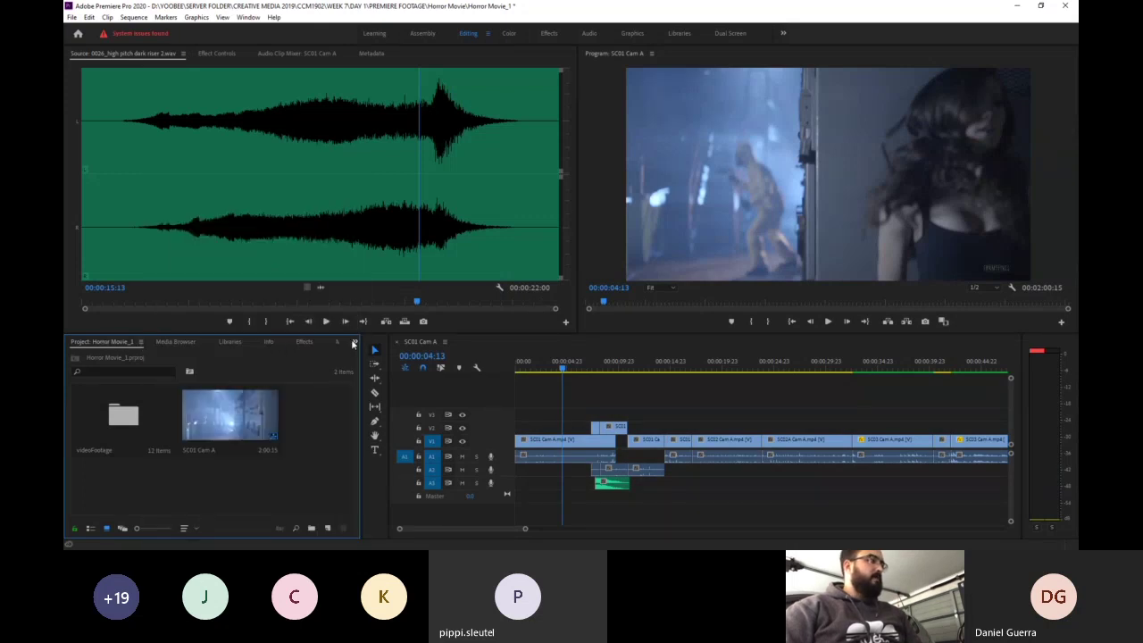
left_click(321, 479)
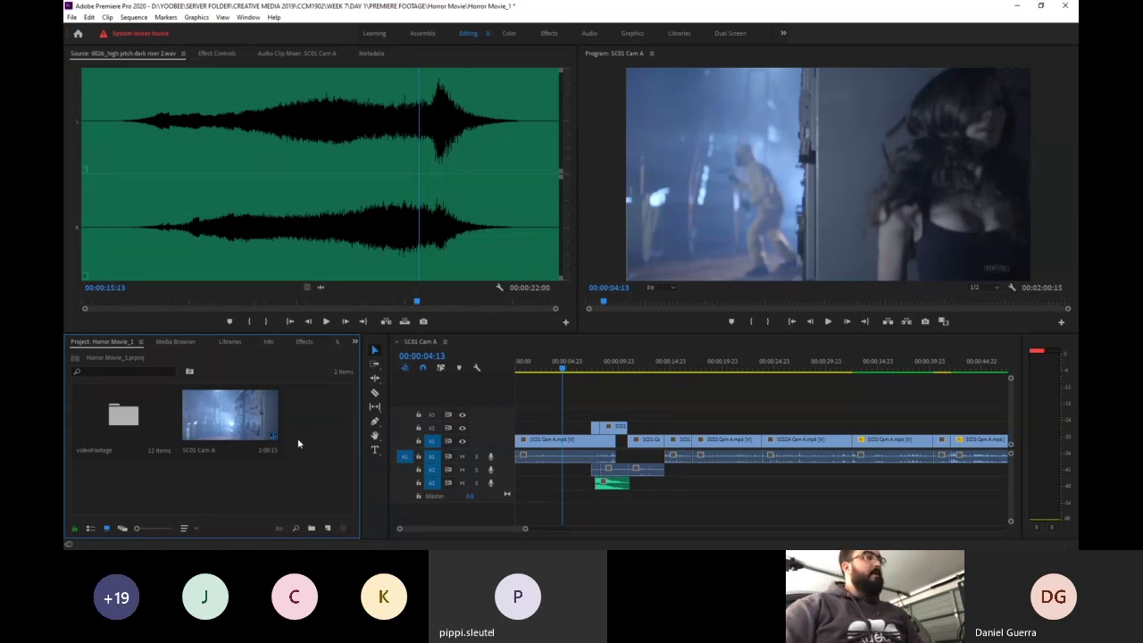
mouse_move(567, 370)
left_mouse_down()
mouse_move(598, 372)
mouse_move(558, 372)
mouse_move(589, 372)
mouse_move(577, 369)
left_mouse_up()
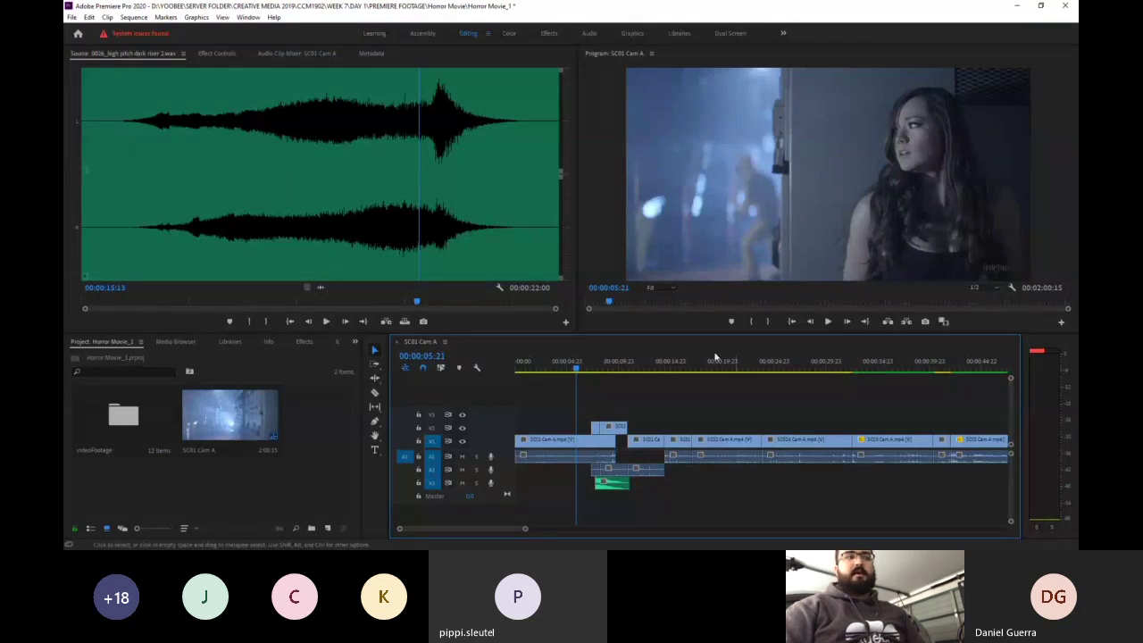
- Play the SC01 Cam A sequence from its start up to the masked figure shot, watching the audio meters
key("Home")
key("space")
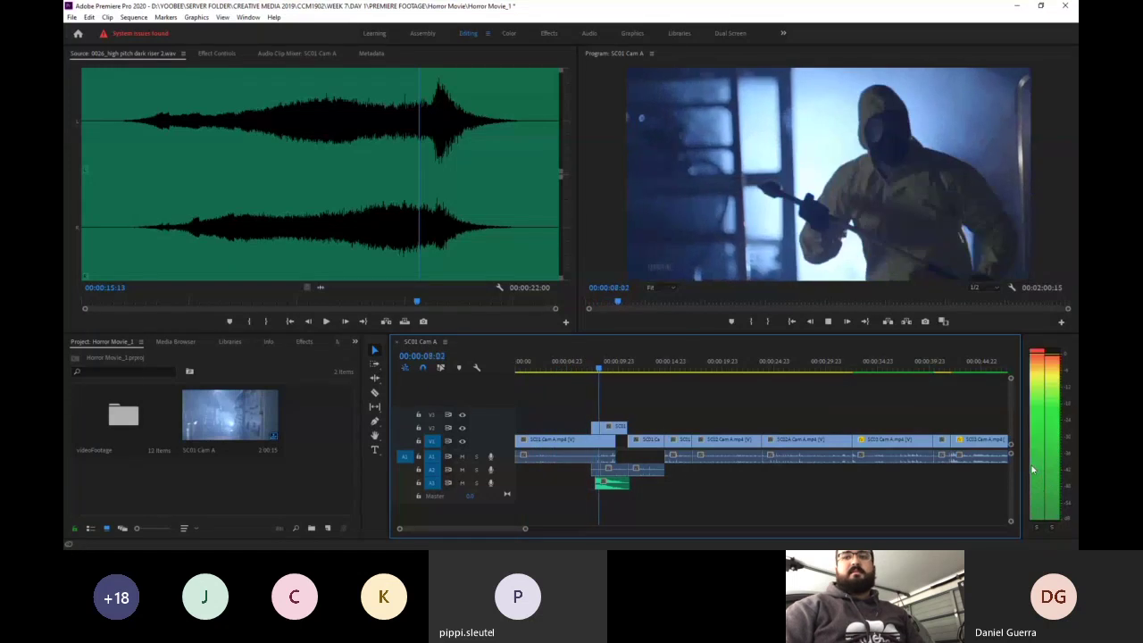
key("space")
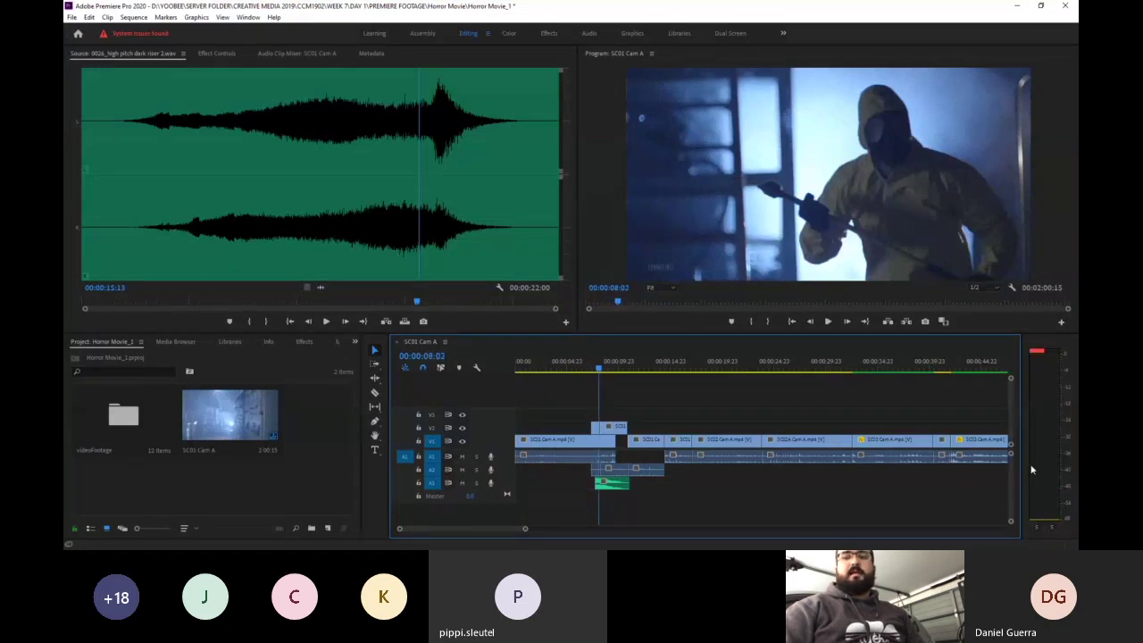
- Replay the cut to the masked figure from about 00:00:06:05 to check how loud the slam sound is
key("Up")
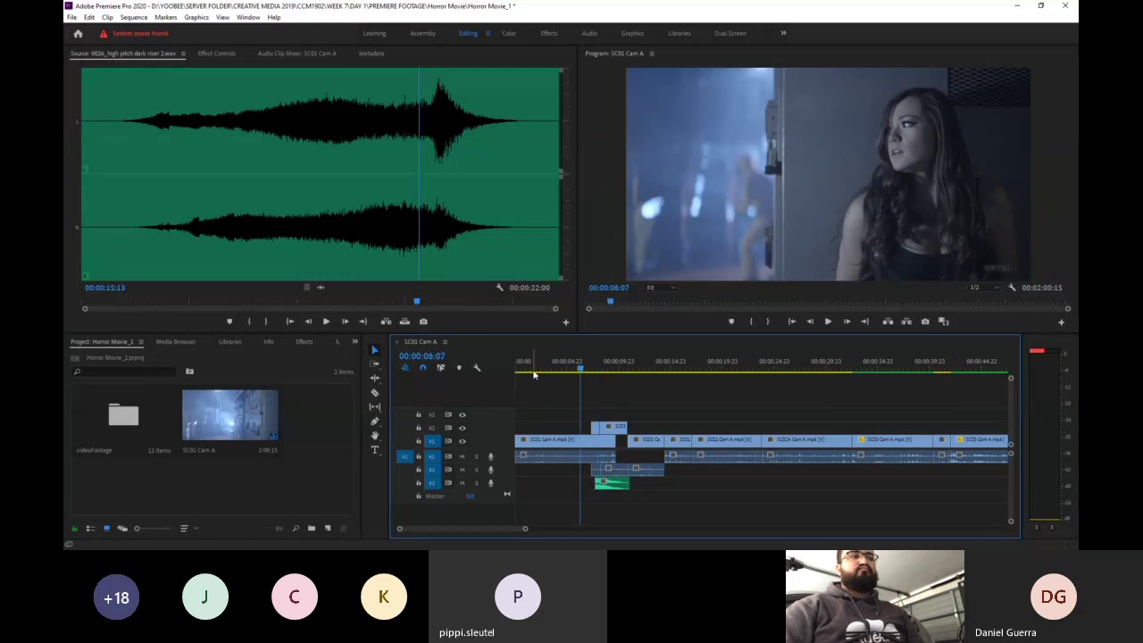
left_click_drag(534, 374, 579, 375)
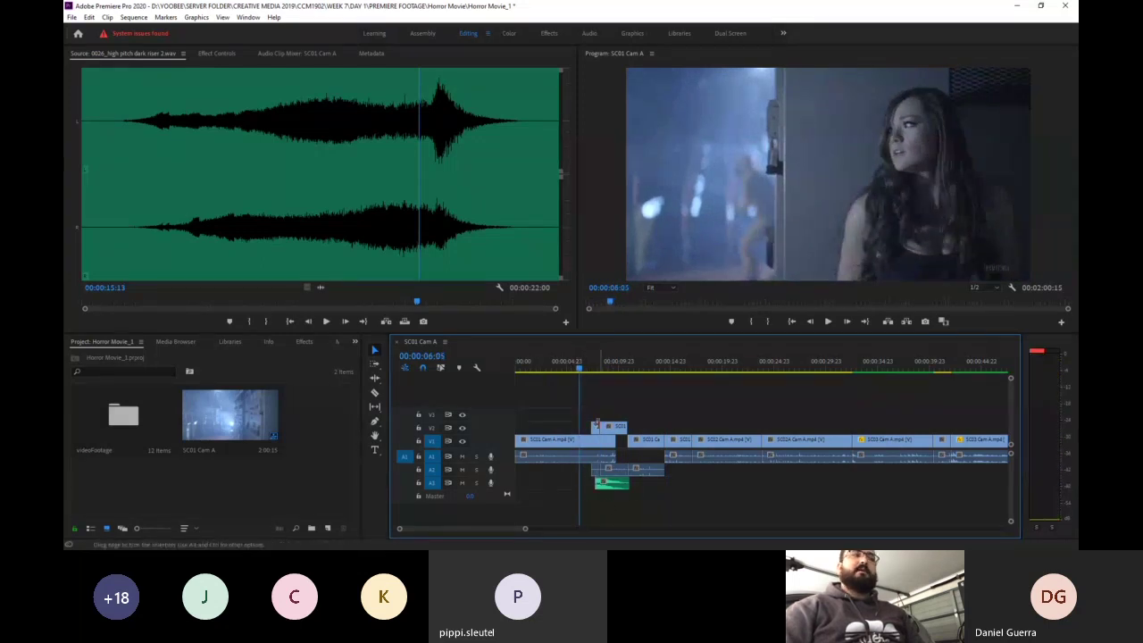
key("space")
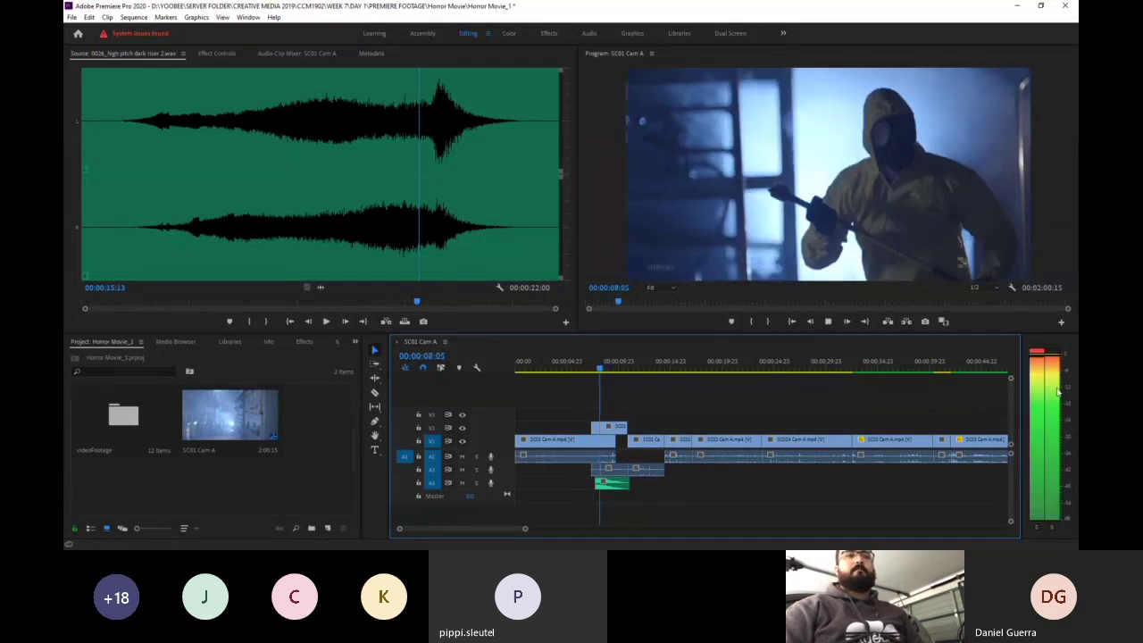
key("space")
mouse_move(608, 367)
left_mouse_down()
mouse_move(595, 368)
mouse_move(624, 368)
mouse_move(596, 369)
left_mouse_up()
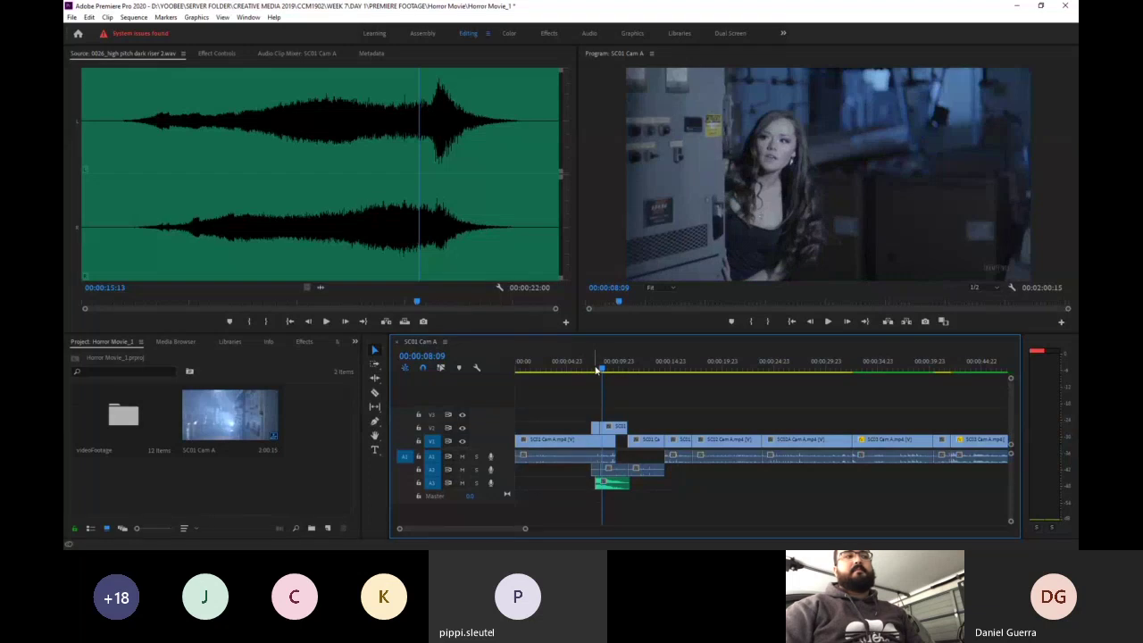
- Play from just before the masked figure shot to about 00:00:10:08 to check for audio clipping
left_click(589, 373)
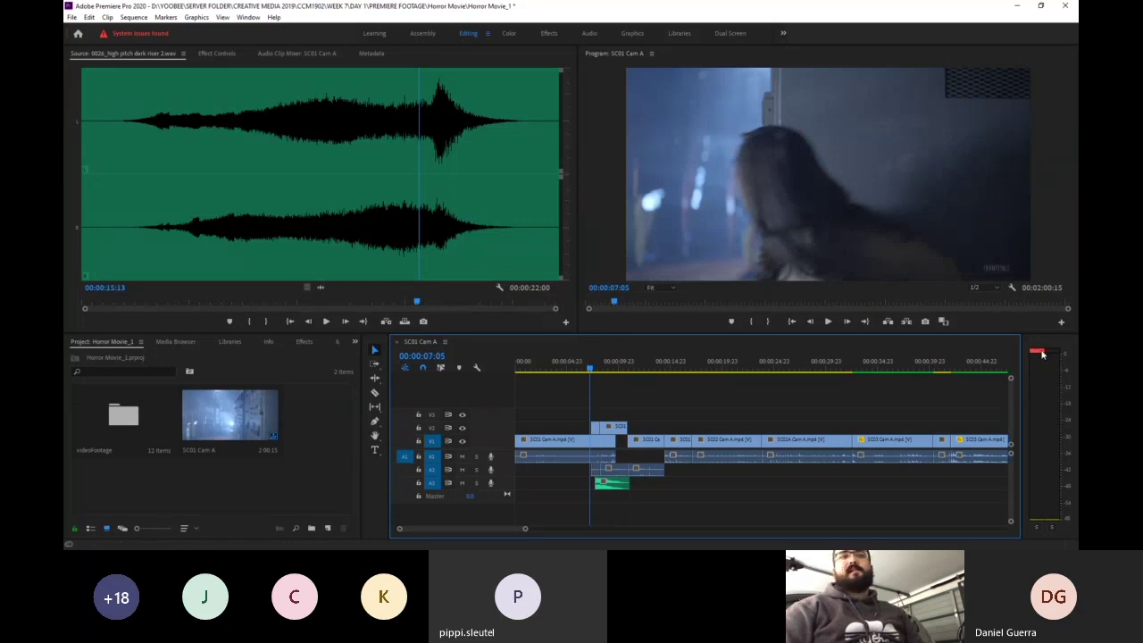
left_click(568, 372)
key("Left")
key("space")
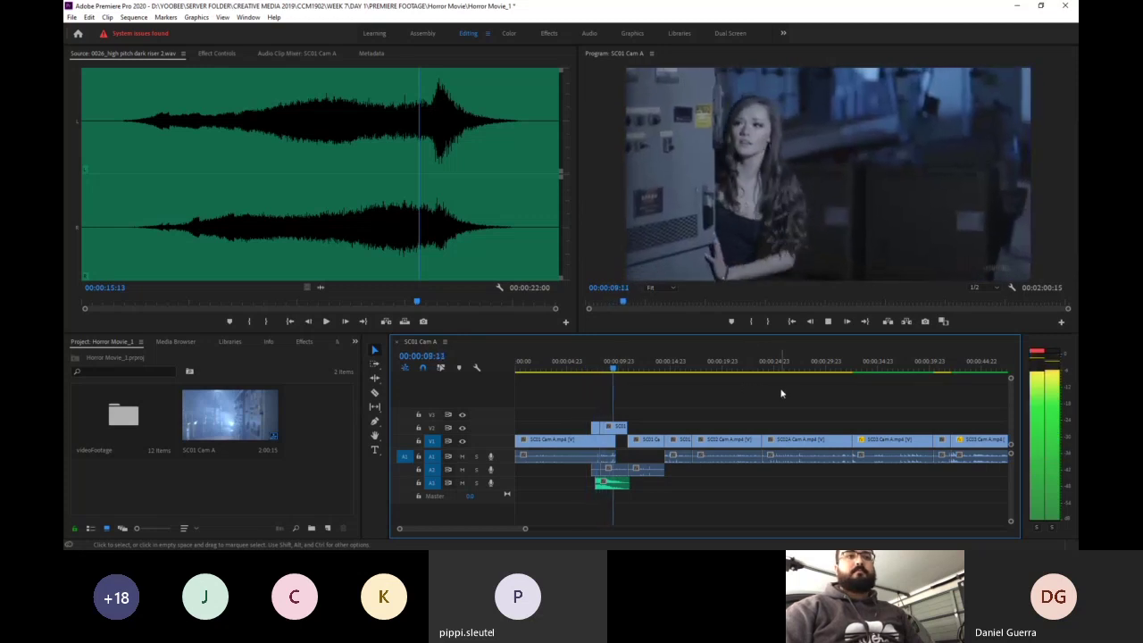
key("space")
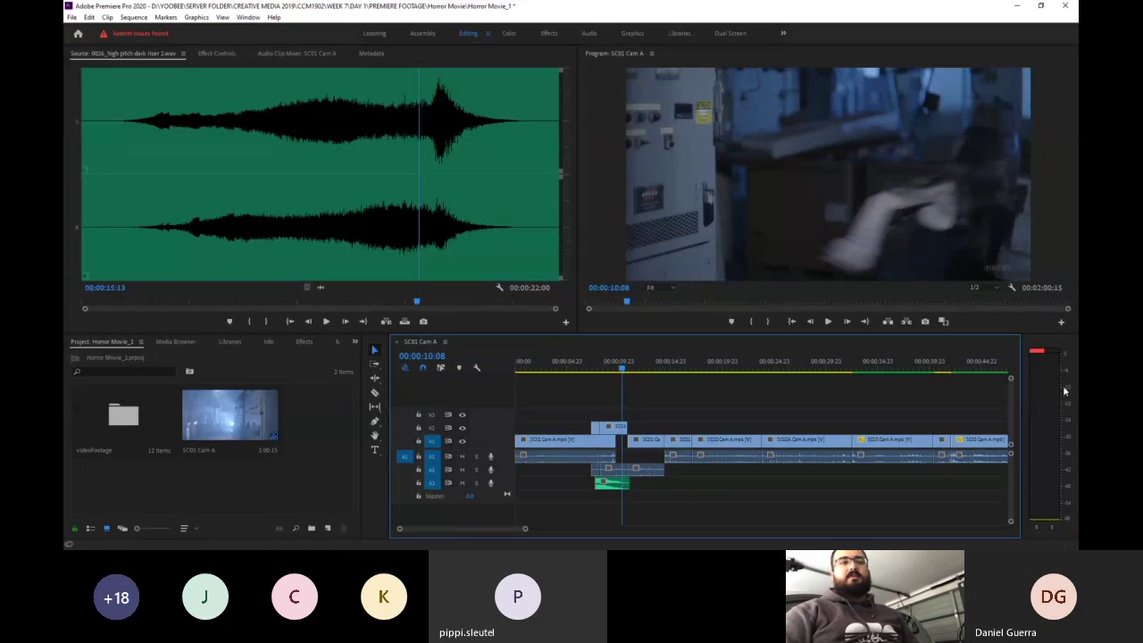
- Audition the slam hit again from the end of the first shot and park the playhead at 00:00:08:01
left_click(585, 368)
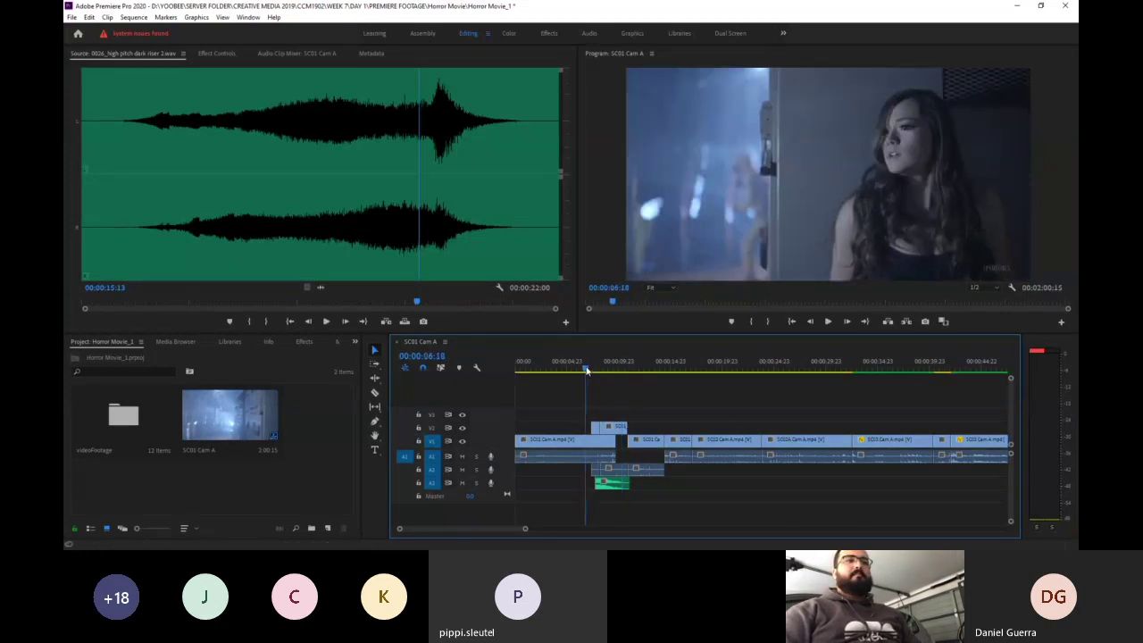
key("space")
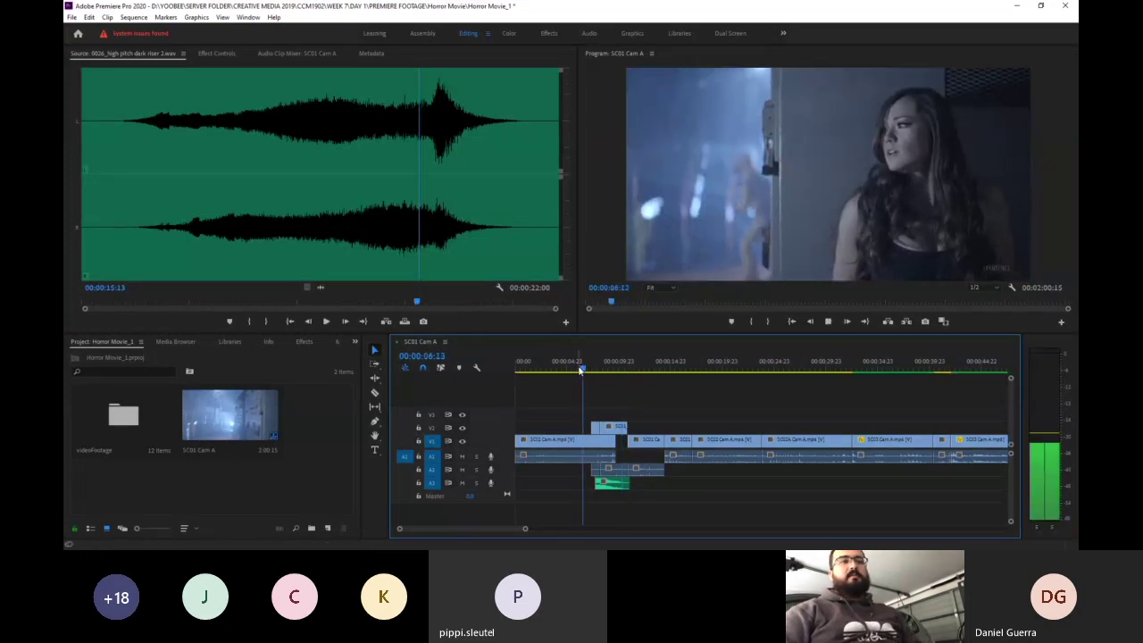
left_click(582, 368)
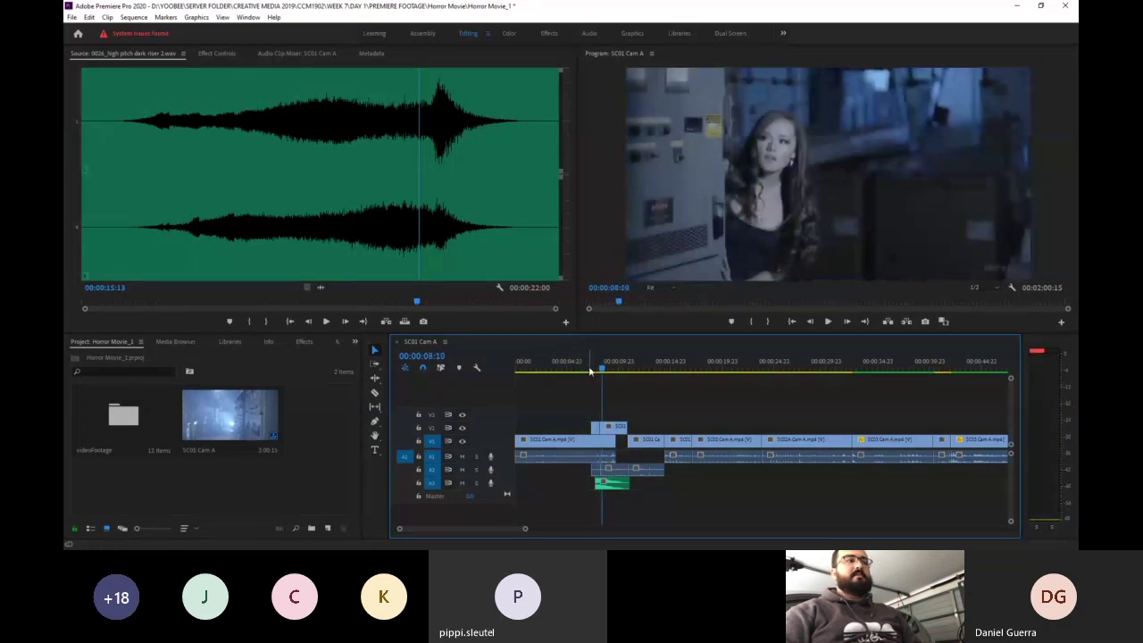
left_click_drag(584, 371, 592, 369)
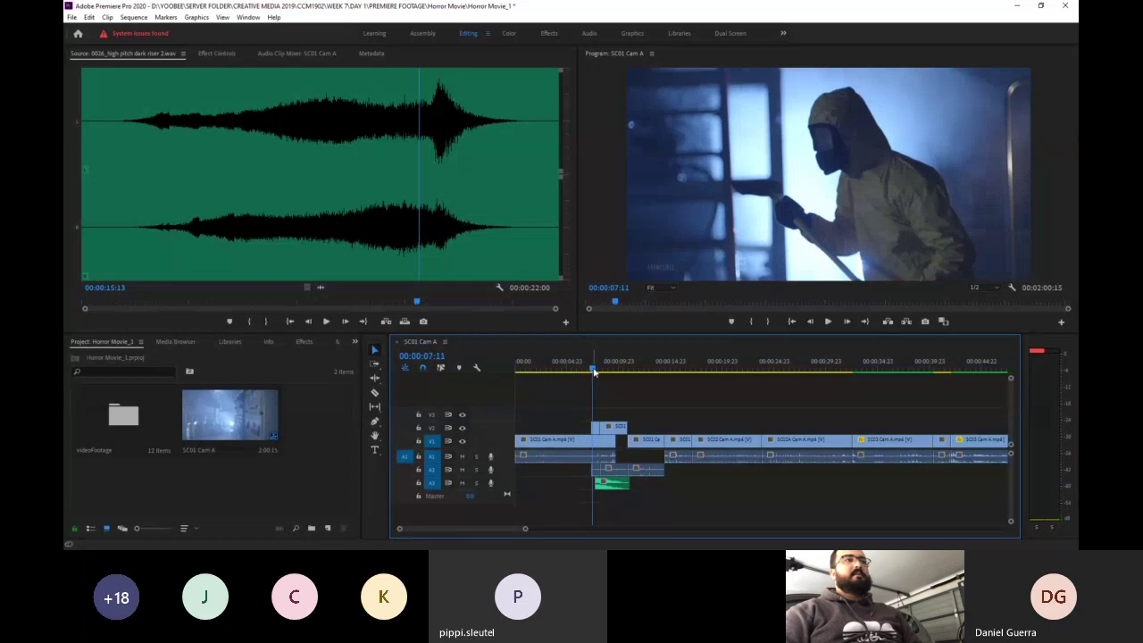
key("space")
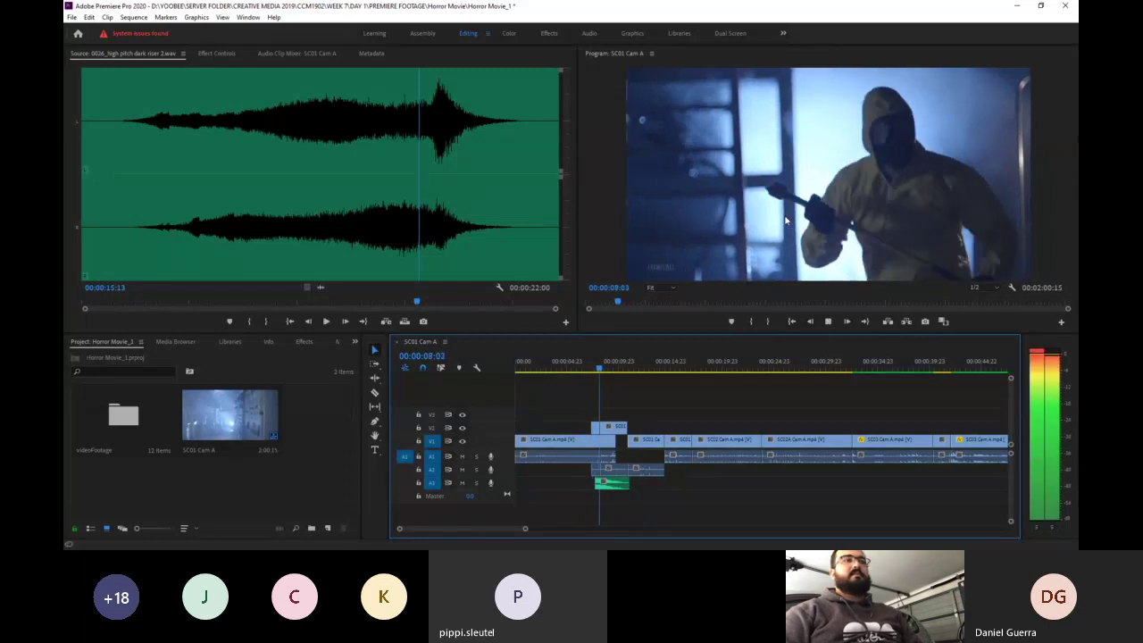
key("space")
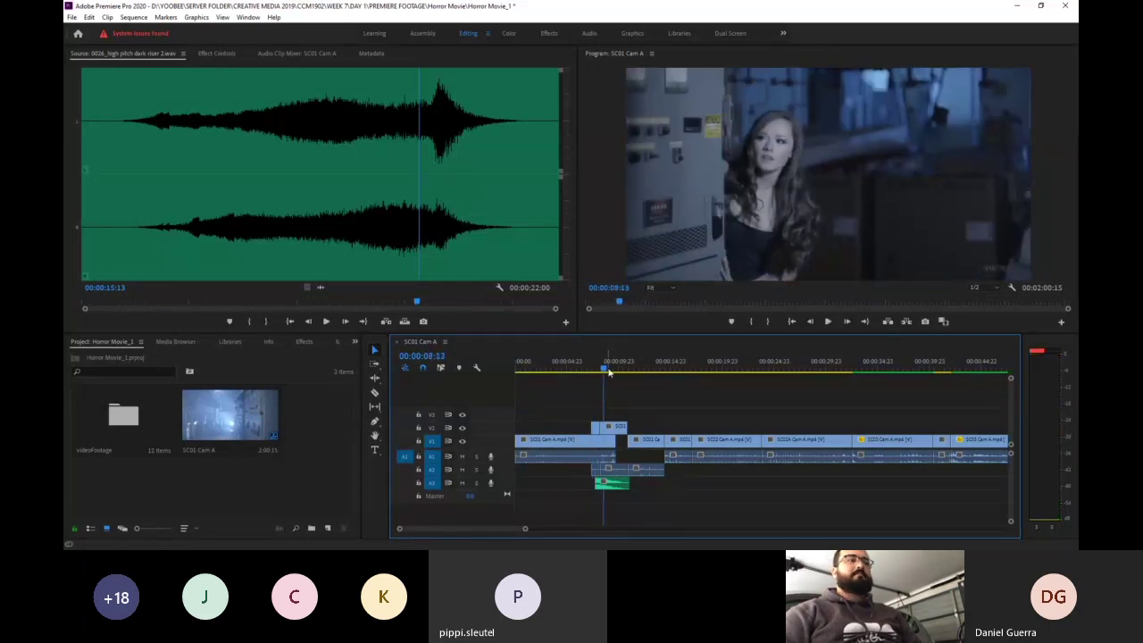
left_click_drag(608, 372, 598, 372)
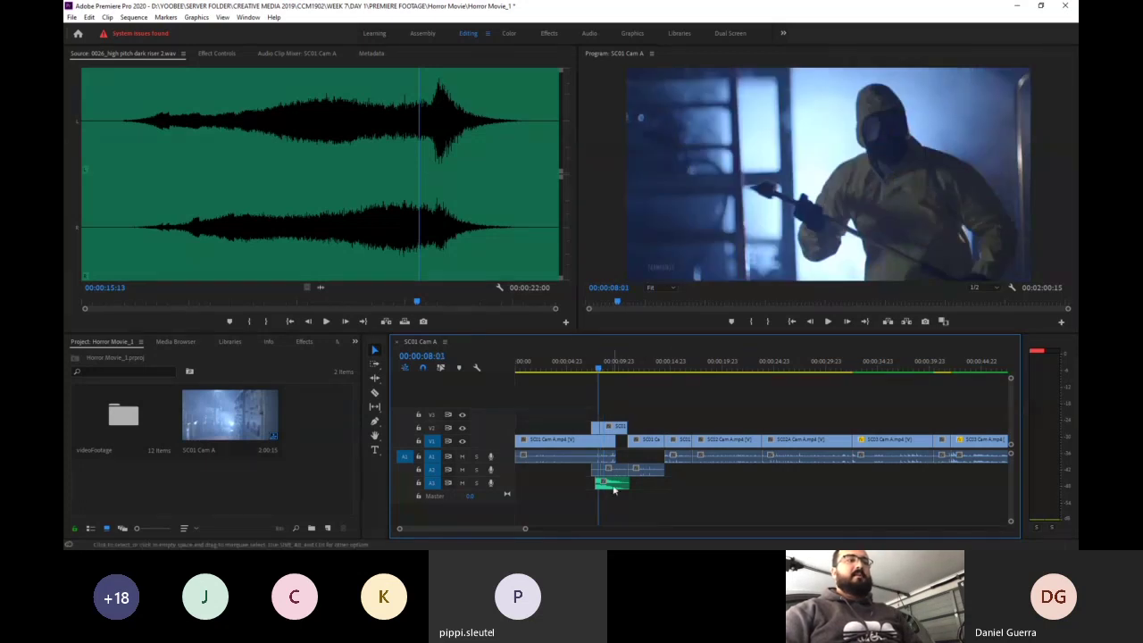
- Open the 0026_dark slam 4.wav timeline clip in the source monitor and listen through its loud opening section
double_click(612, 485)
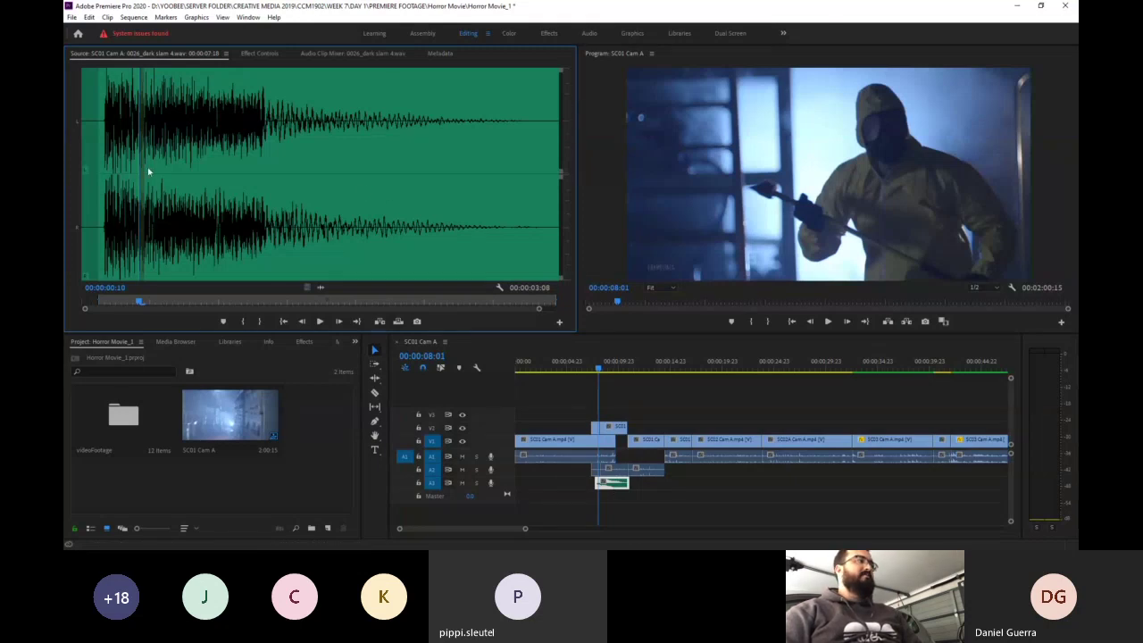
key("space")
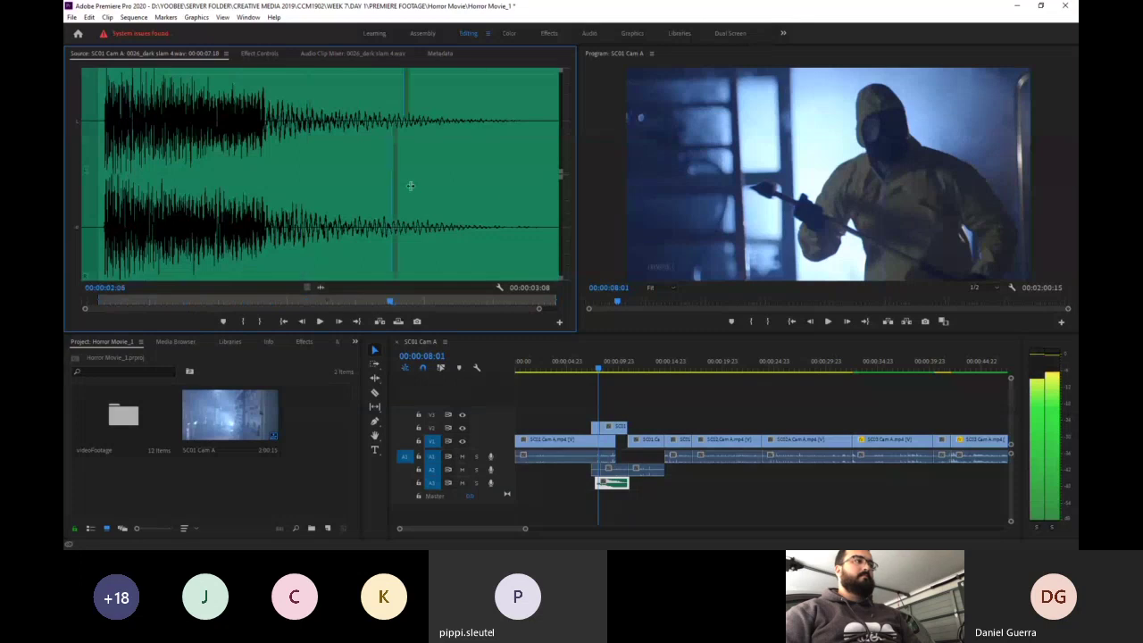
left_click(110, 188)
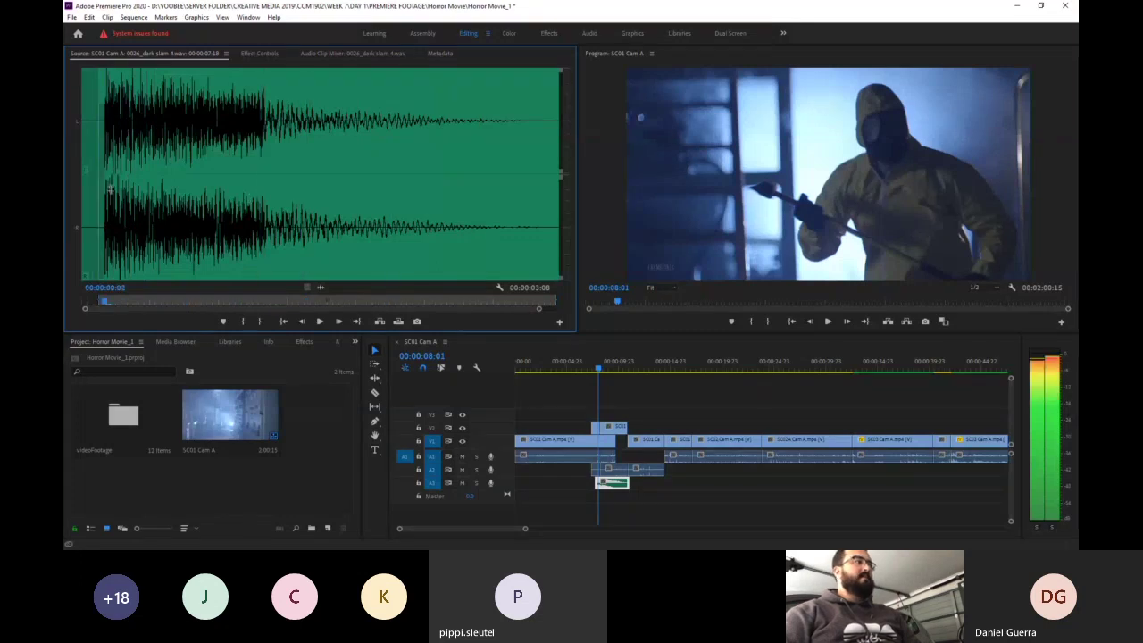
left_click_drag(110, 188, 237, 217)
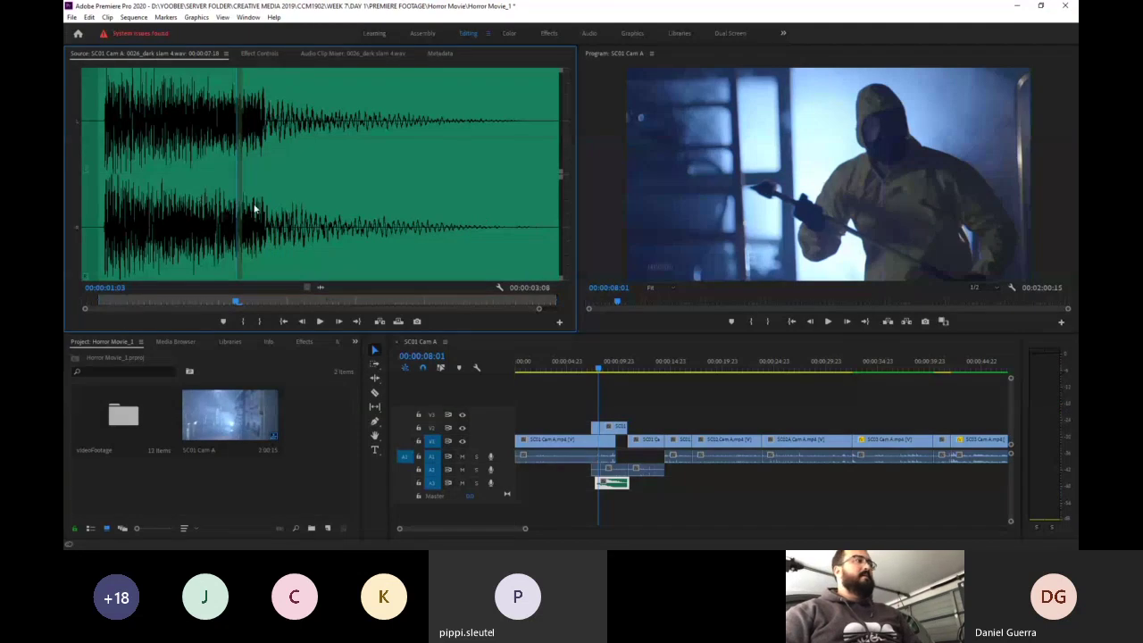
- Turn off keyframing for the dark slam clip's volume level and set the level to -6 dB
left_click(255, 54)
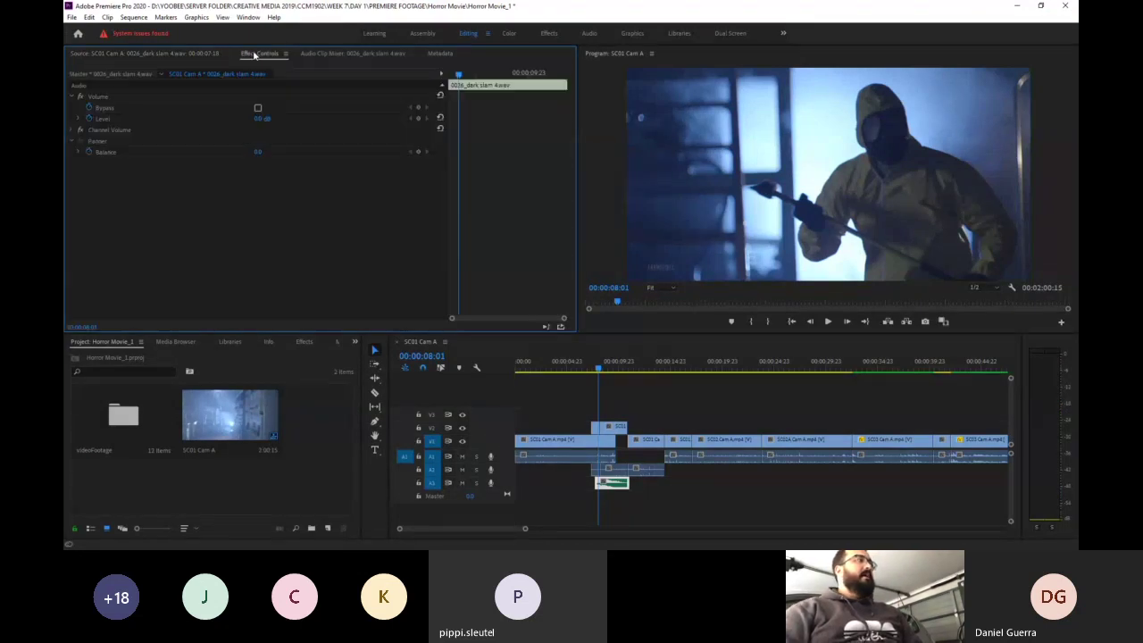
left_click(90, 123)
left_click(90, 123)
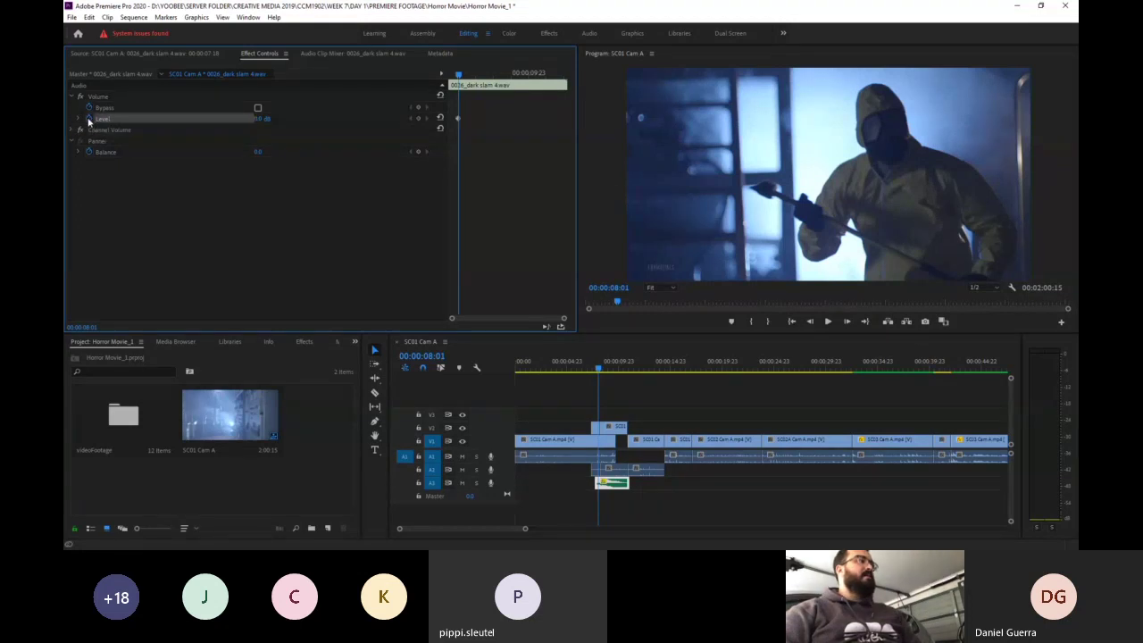
left_click(604, 294)
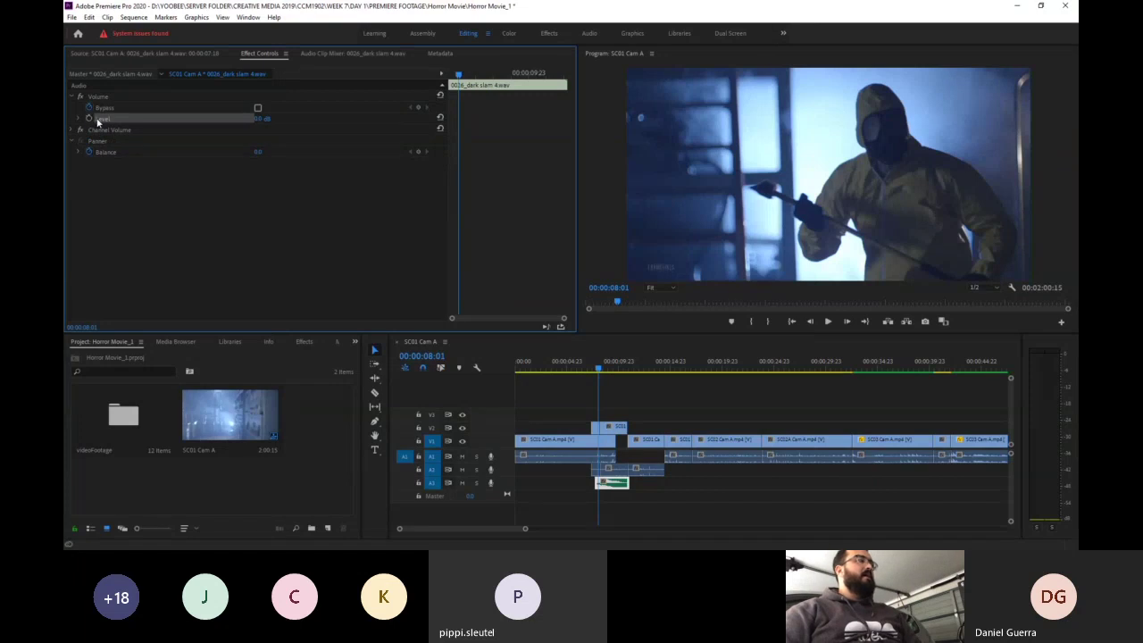
left_click(258, 118)
type("-")
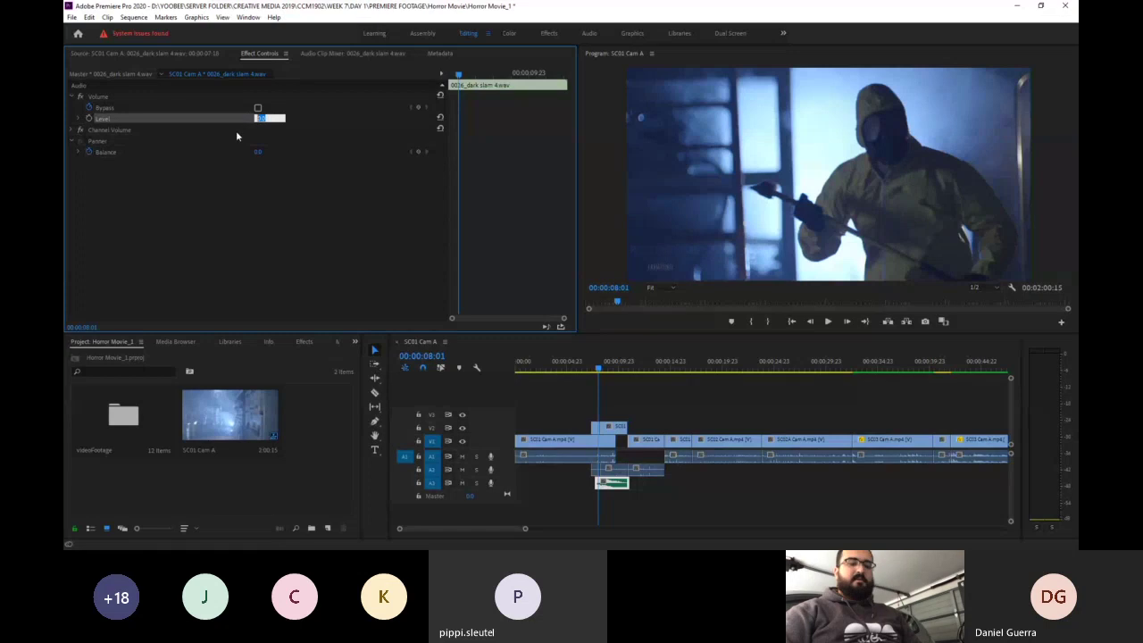
key("Return")
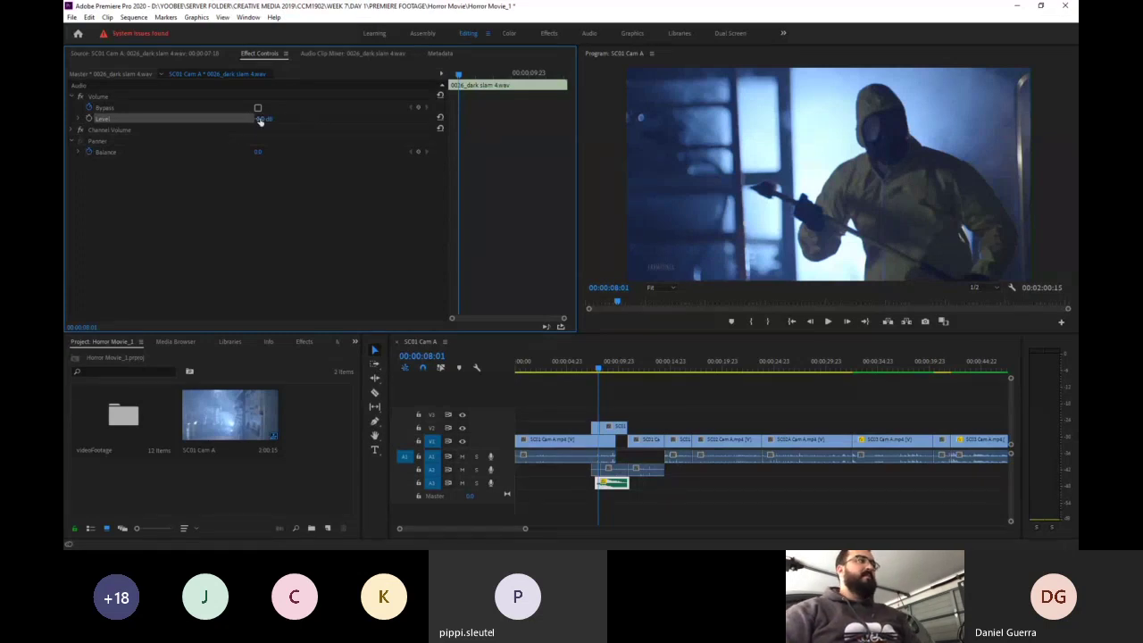
- Deselect the clip and play from just before the masked figure shot to 00:00:14:11 to check the slam's loudness
left_click(536, 402)
left_click(585, 369)
key("space")
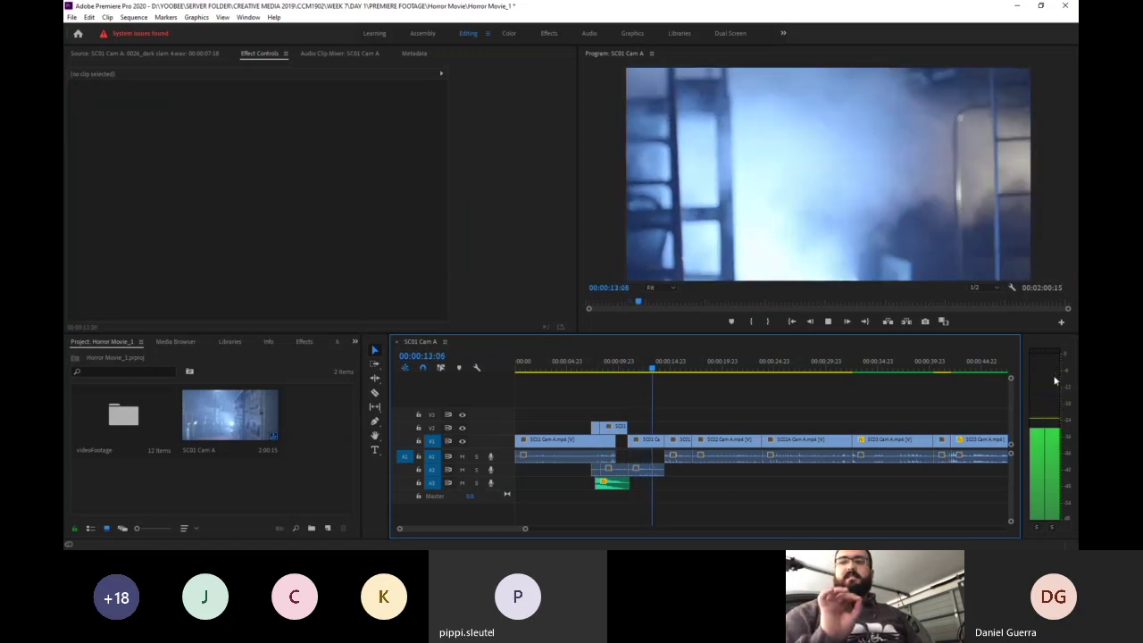
key("space")
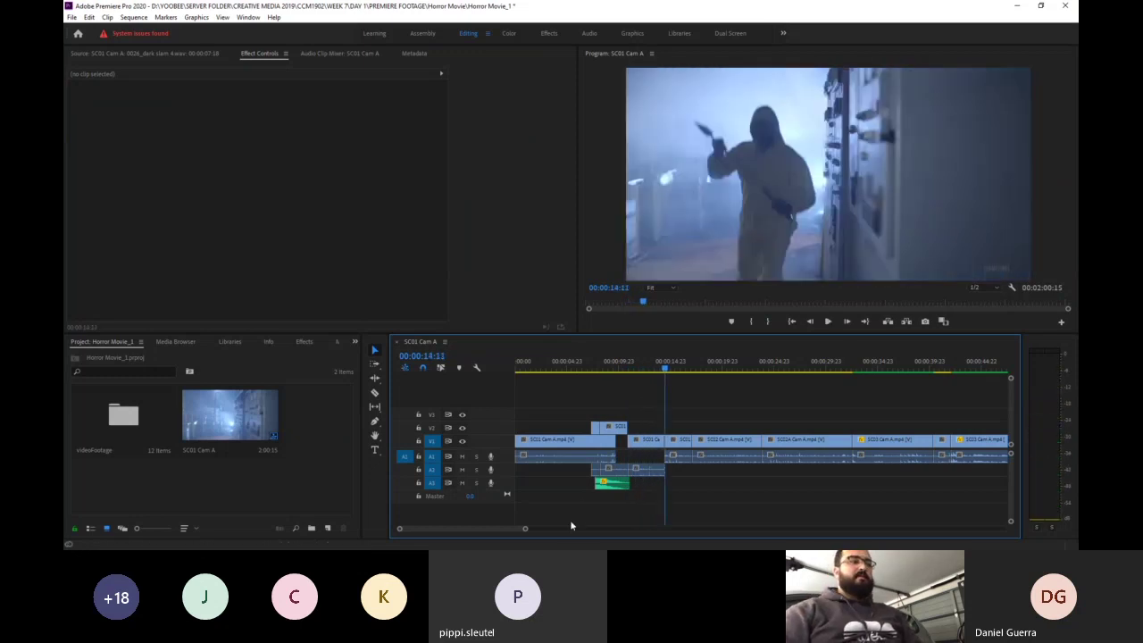
- Reopen the dark slam clip's effect settings and inspect its volume level value
double_click(611, 490)
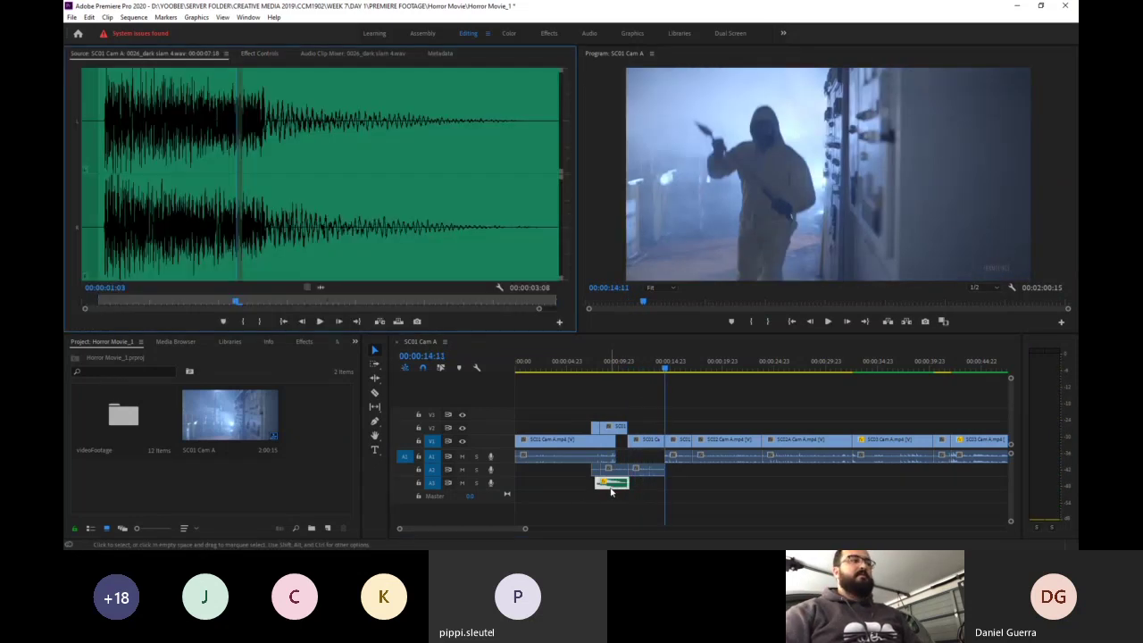
left_click(258, 52)
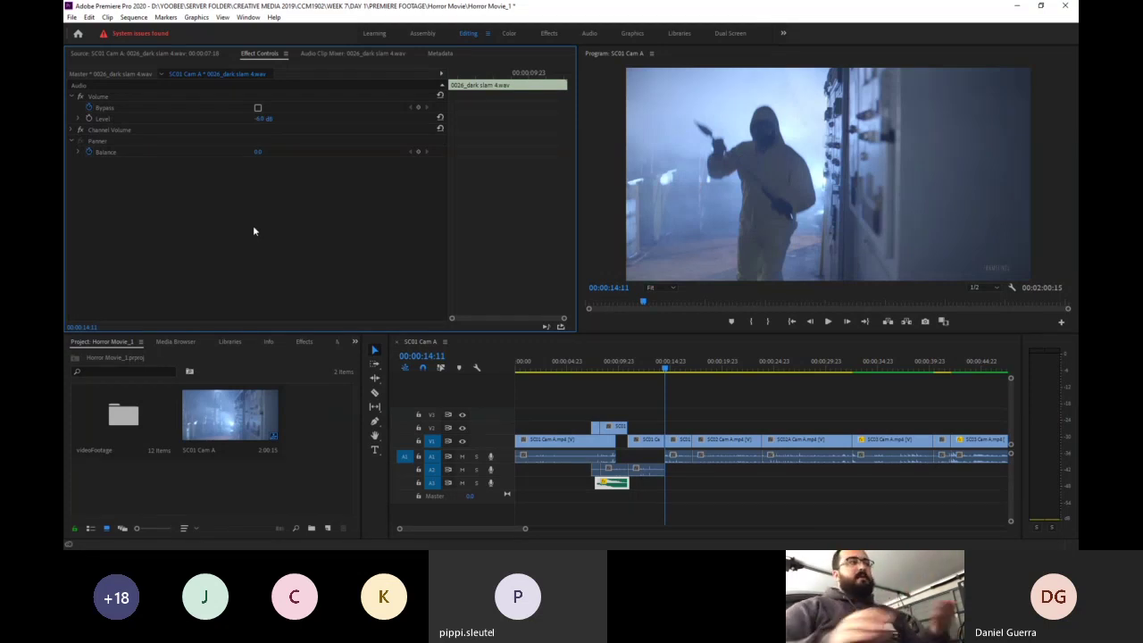
left_click(262, 118)
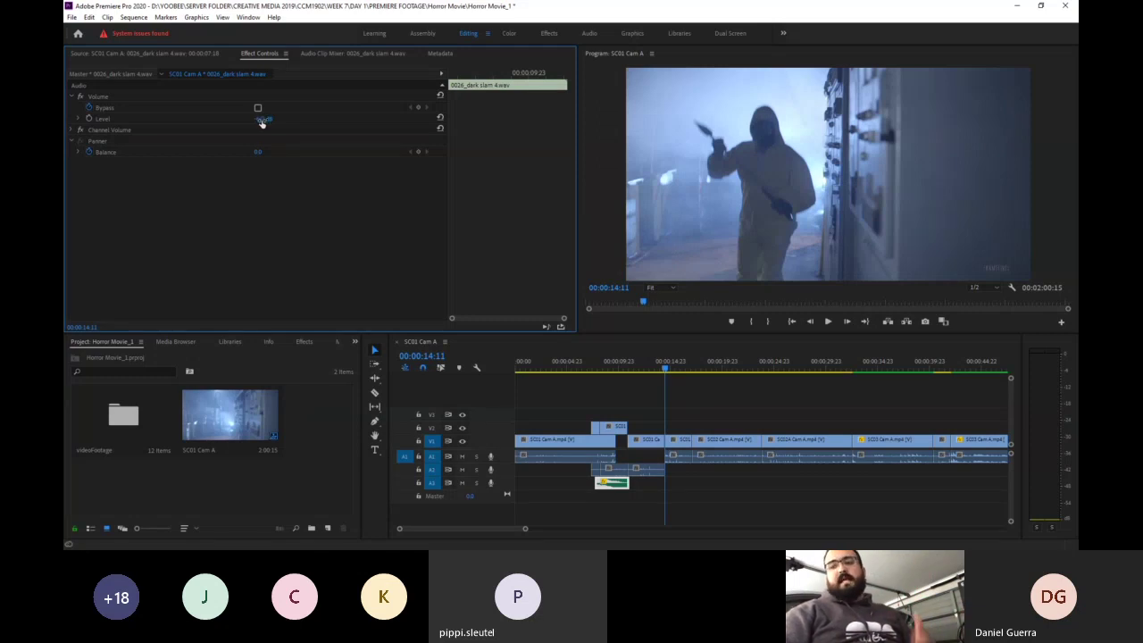
key("Return")
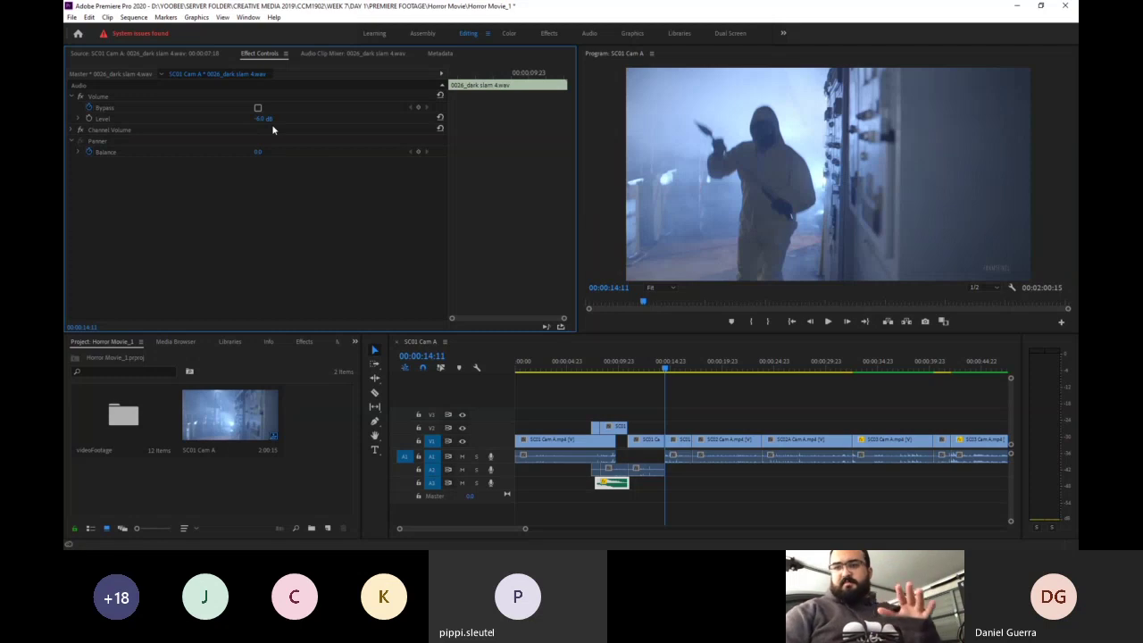
- Try raising and drastically lowering the slam clip's volume level, and return it to -6 dB
left_click(266, 121)
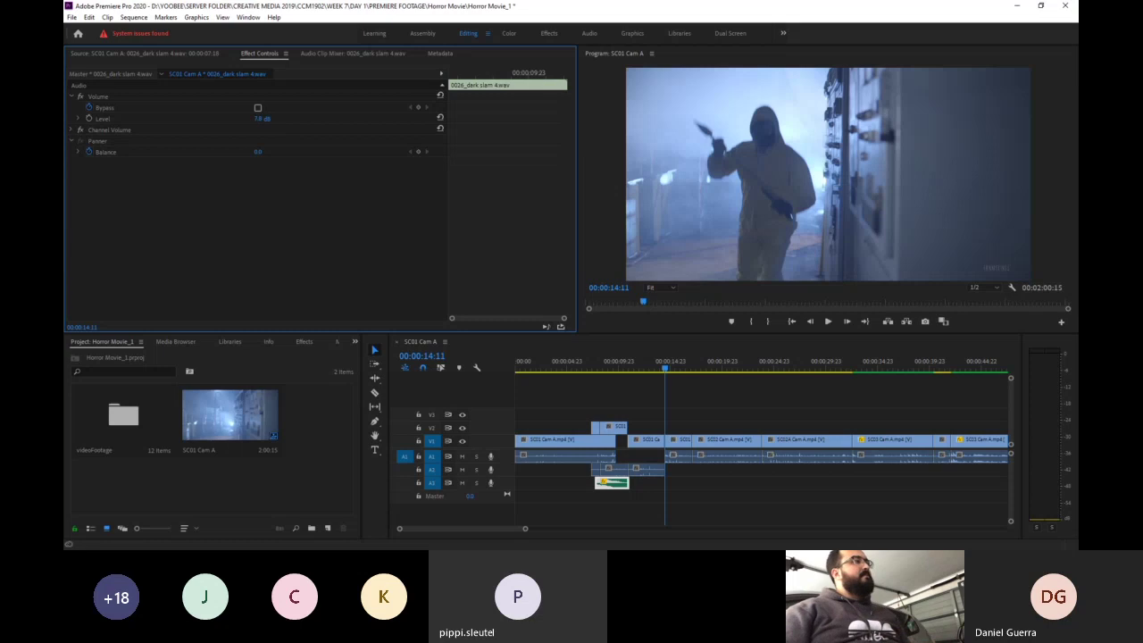
left_click_drag(263, 118, 223, 119)
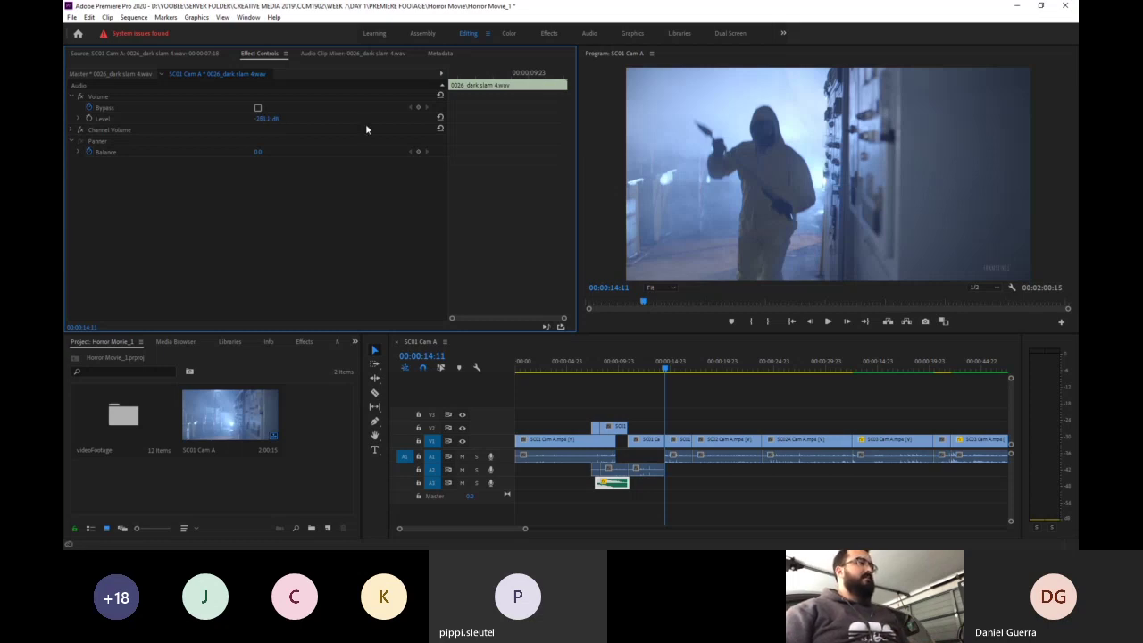
left_click(277, 118)
type("-6")
key("Return")
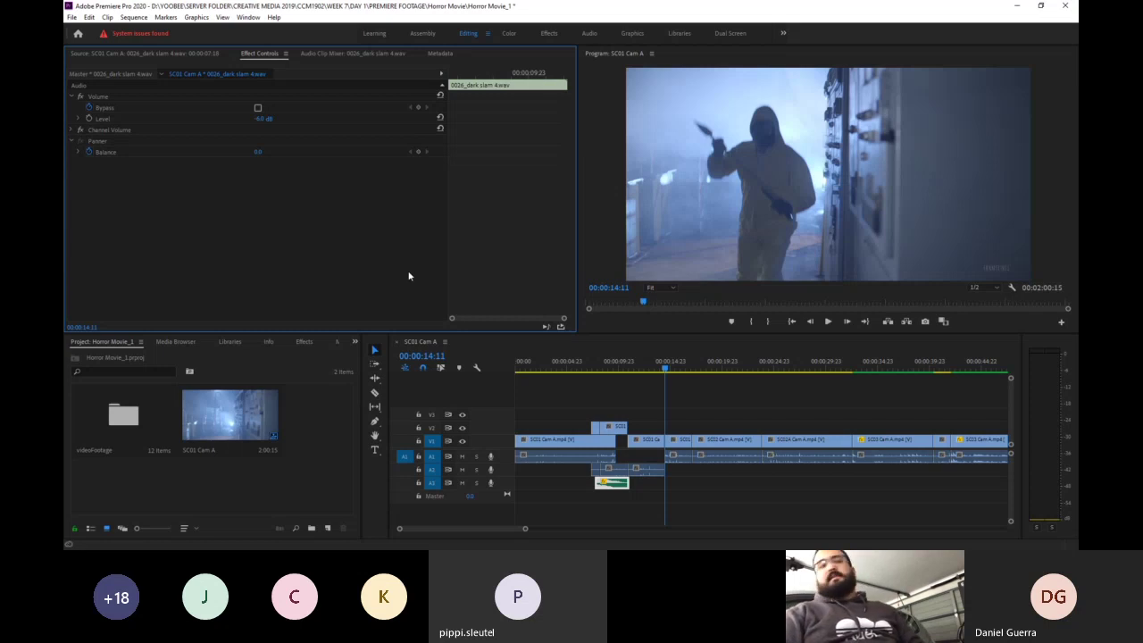
- Audition the slam hit from the masked figure shot at 00:00:07:14 to 00:00:08:13
left_click(593, 368)
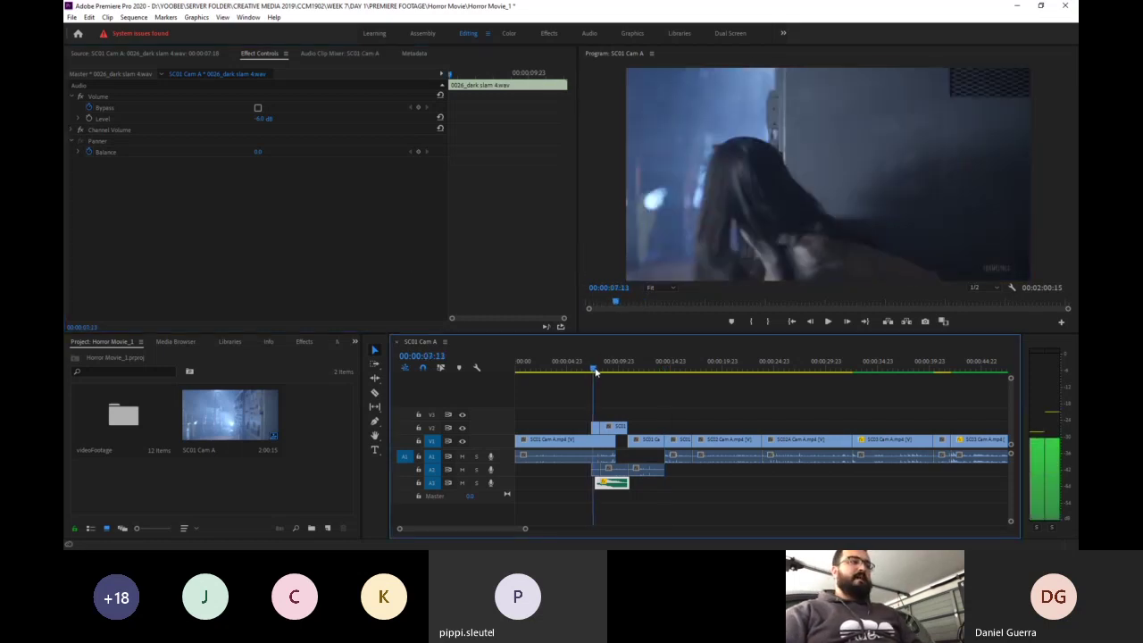
left_click(595, 371)
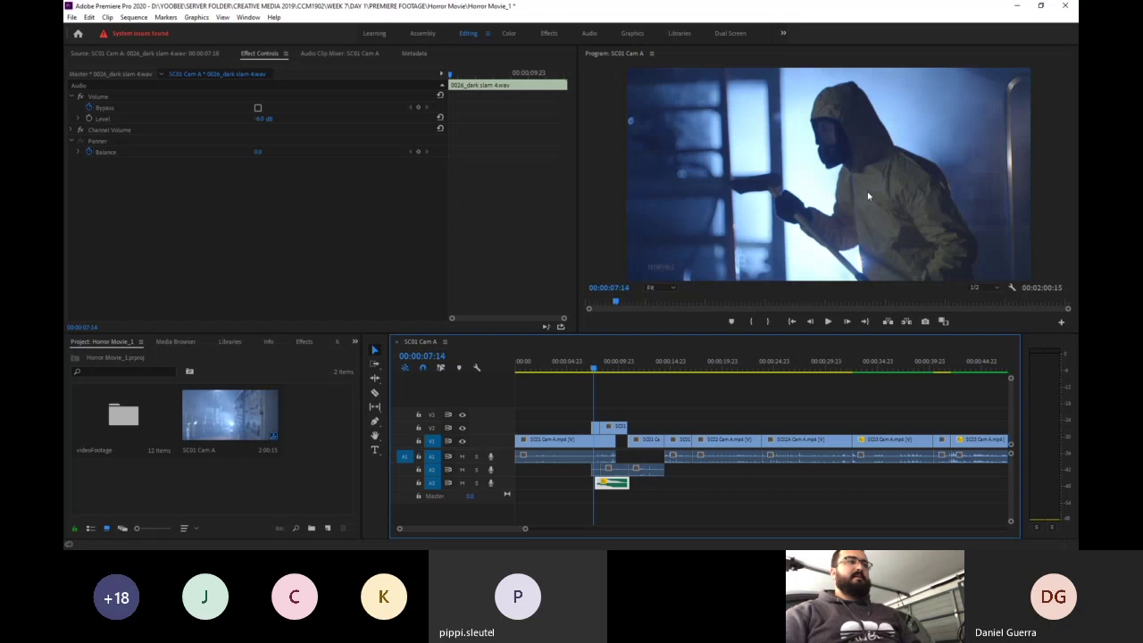
key("space")
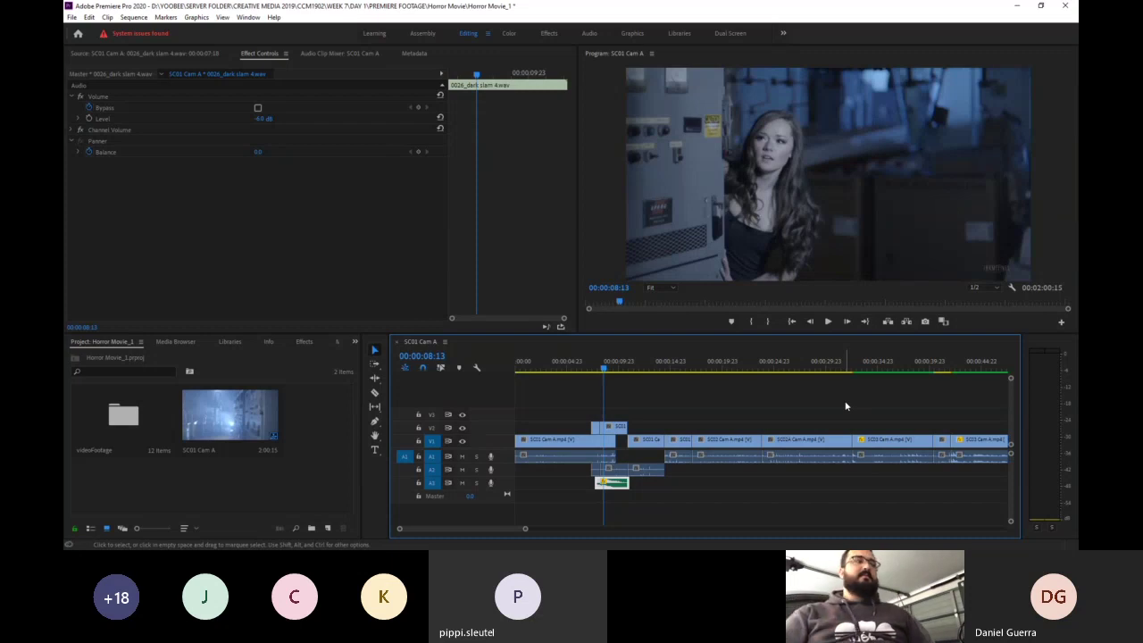
- Turn off keyframing for the slam clip's panner balance, deleting its existing keyframes
left_click(89, 155)
left_click(90, 155)
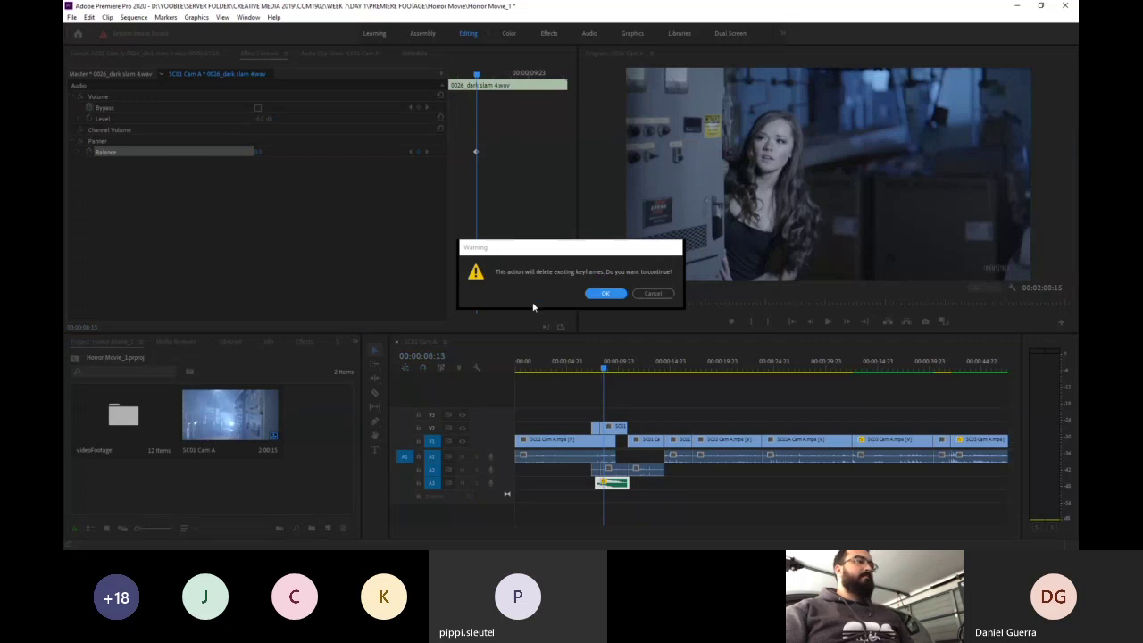
left_click(593, 297)
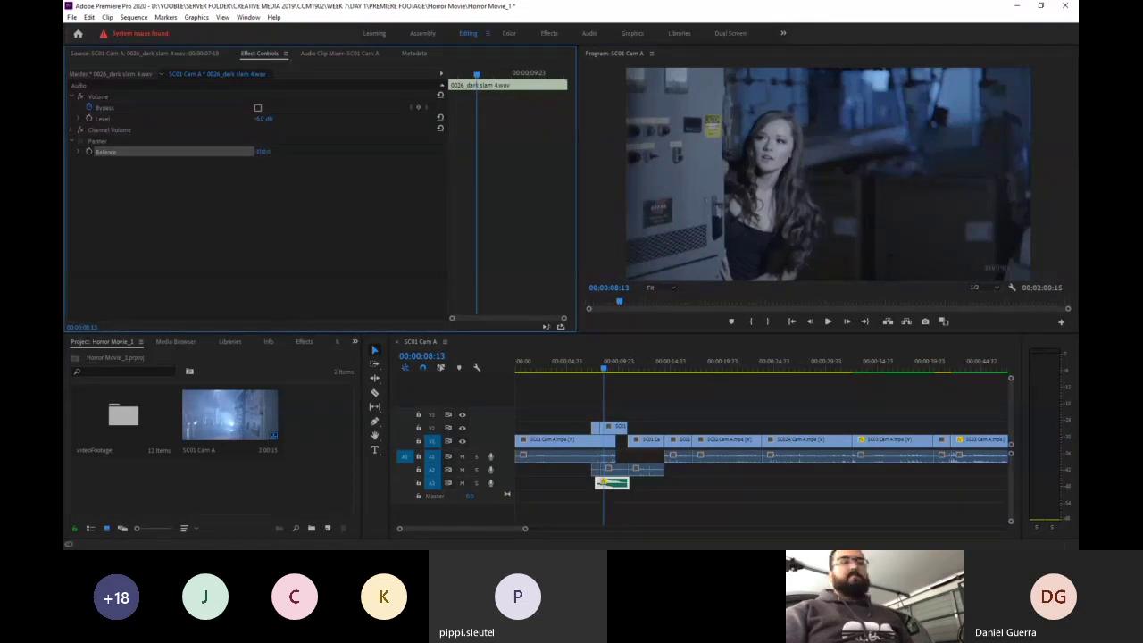
- Set the slam clip's balance to 50 and audition the hit up to 00:00:09:07
left_click(267, 152)
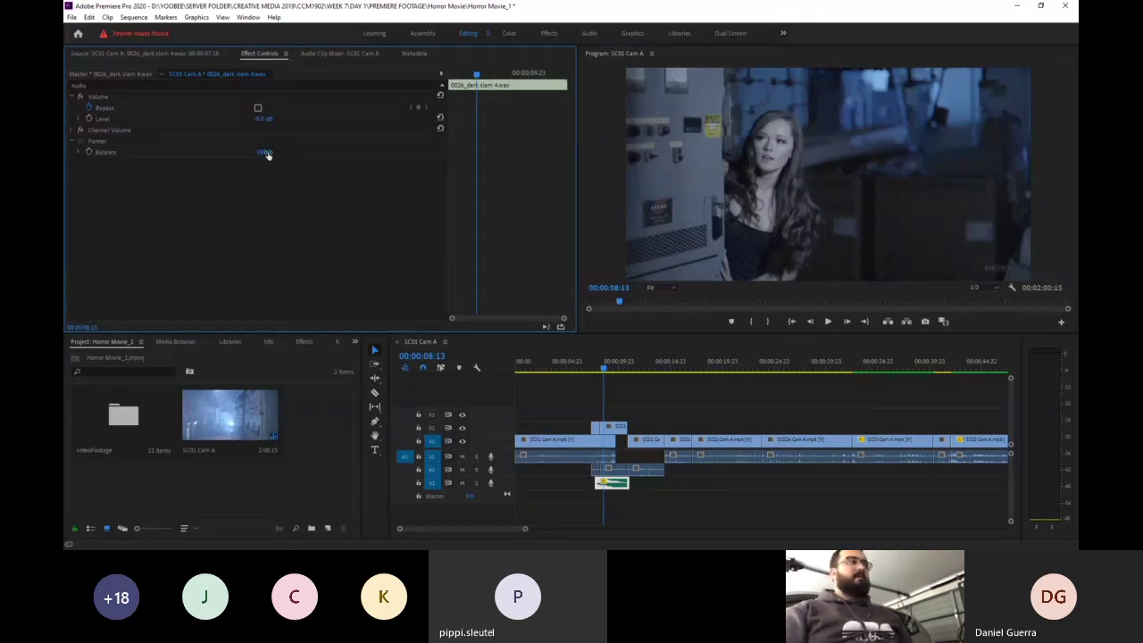
type("100")
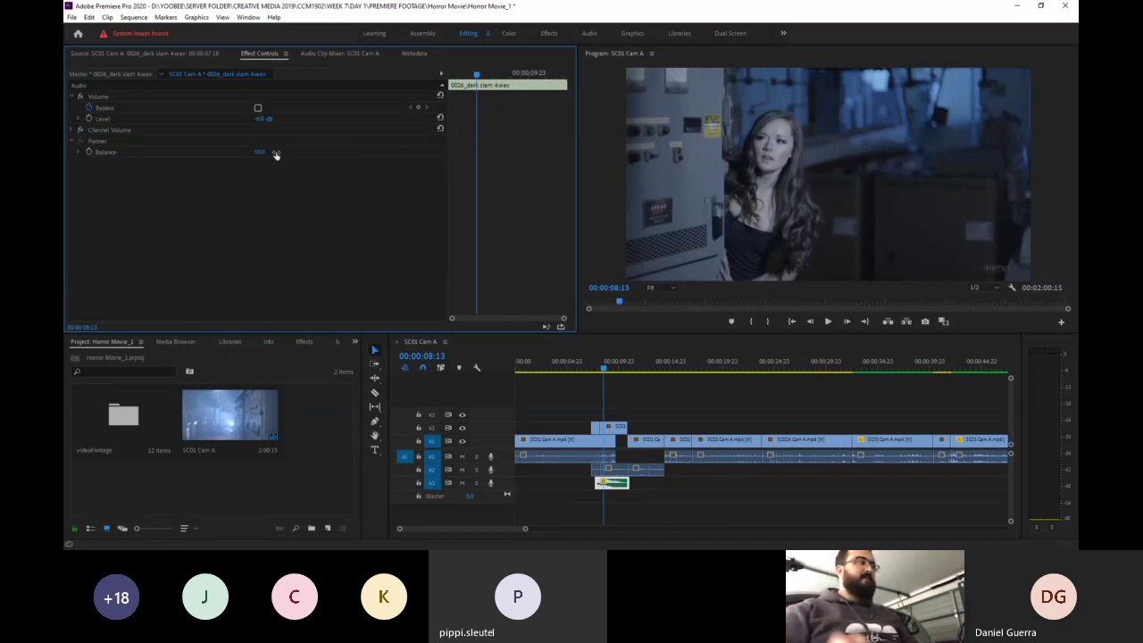
key("Return")
left_click(592, 363)
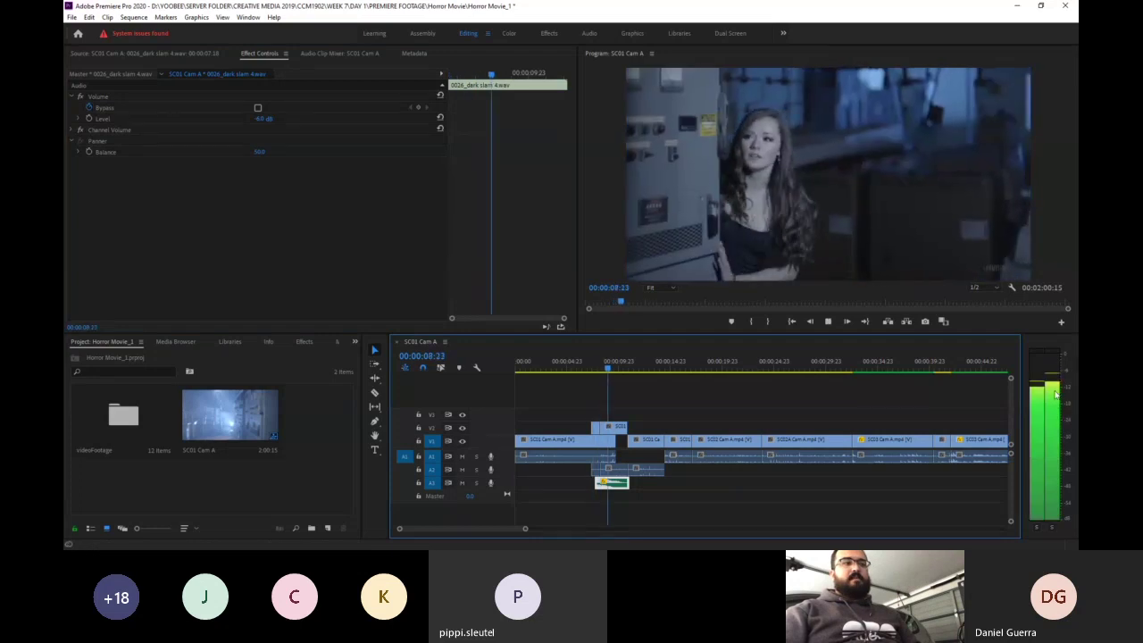
key("space")
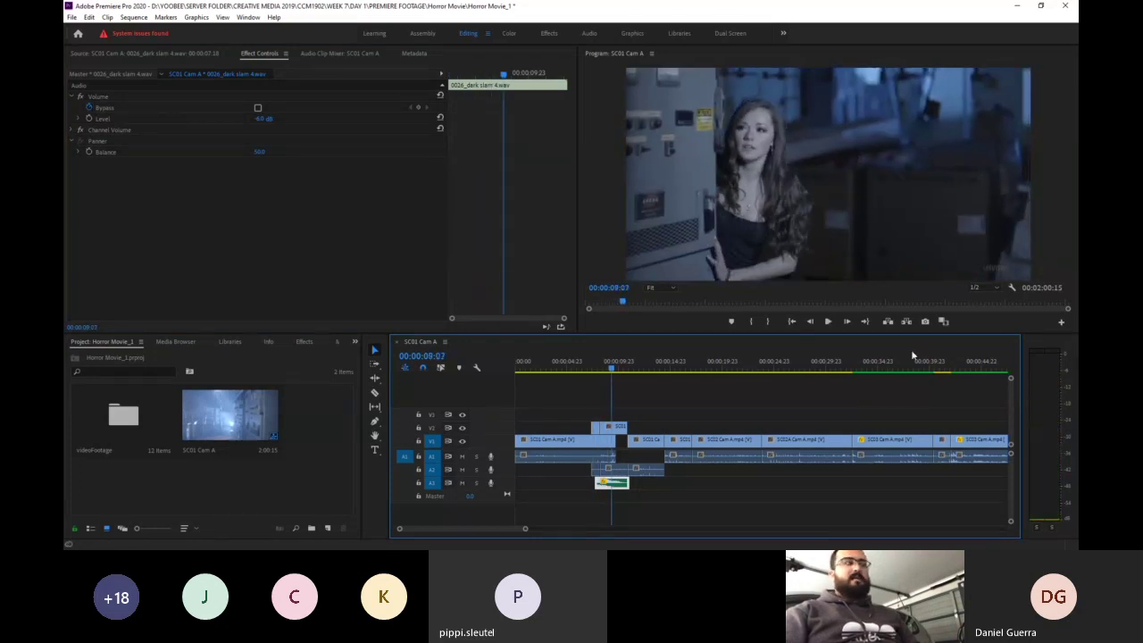
- Set the slam clip's balance to 100 and replay the hit through to 00:00:13:08, comparing both channels
left_click(261, 153)
left_click(261, 152)
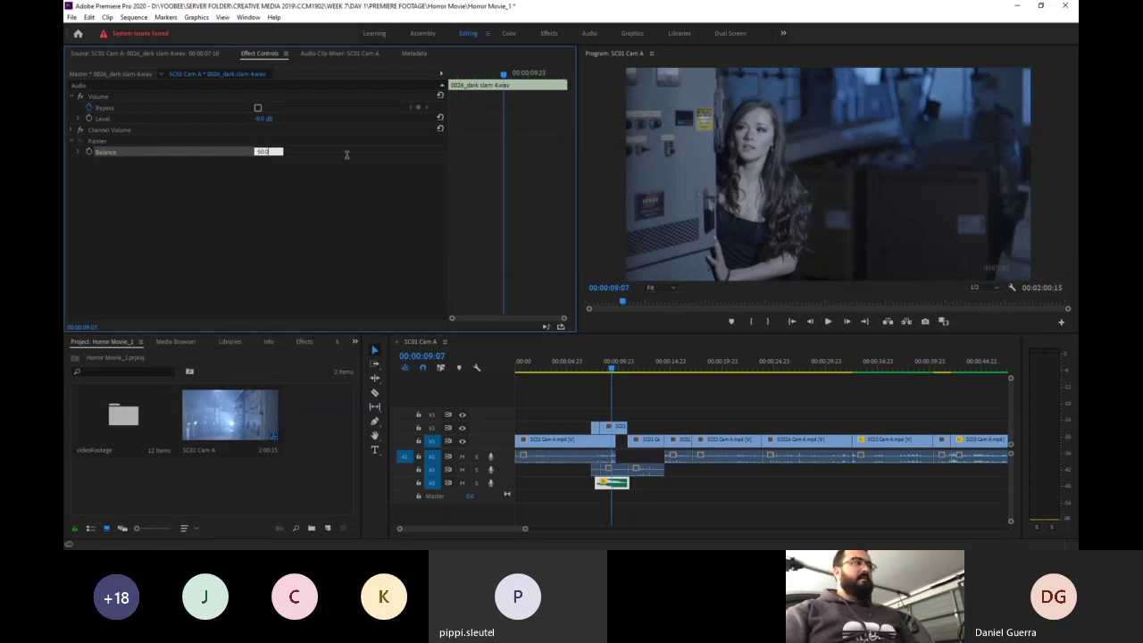
key("Return")
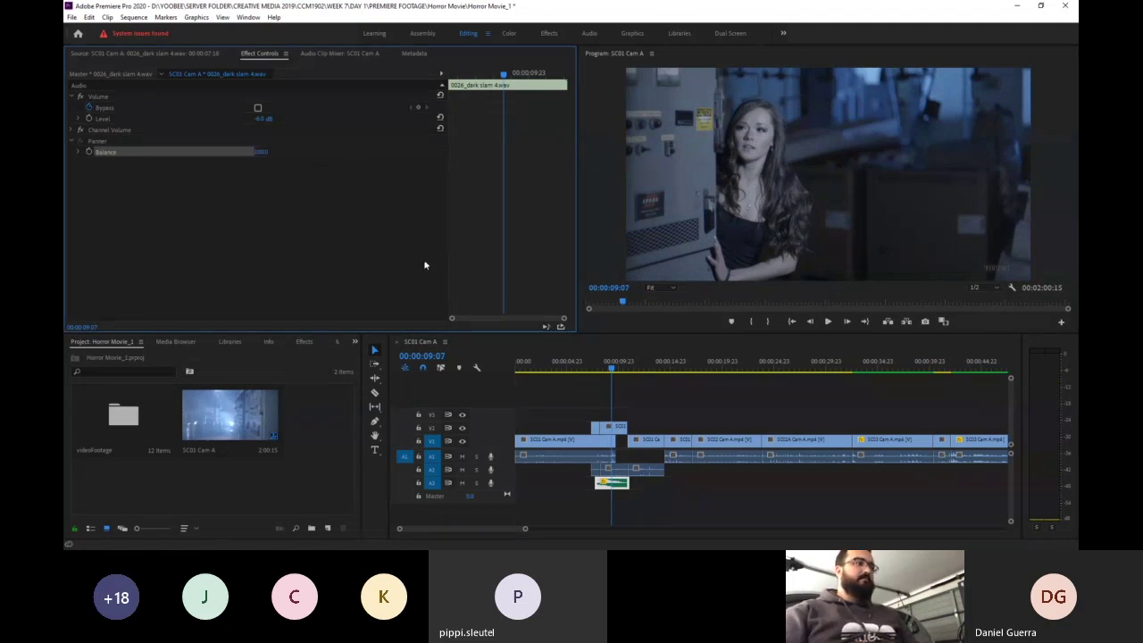
left_click_drag(611, 367, 600, 366)
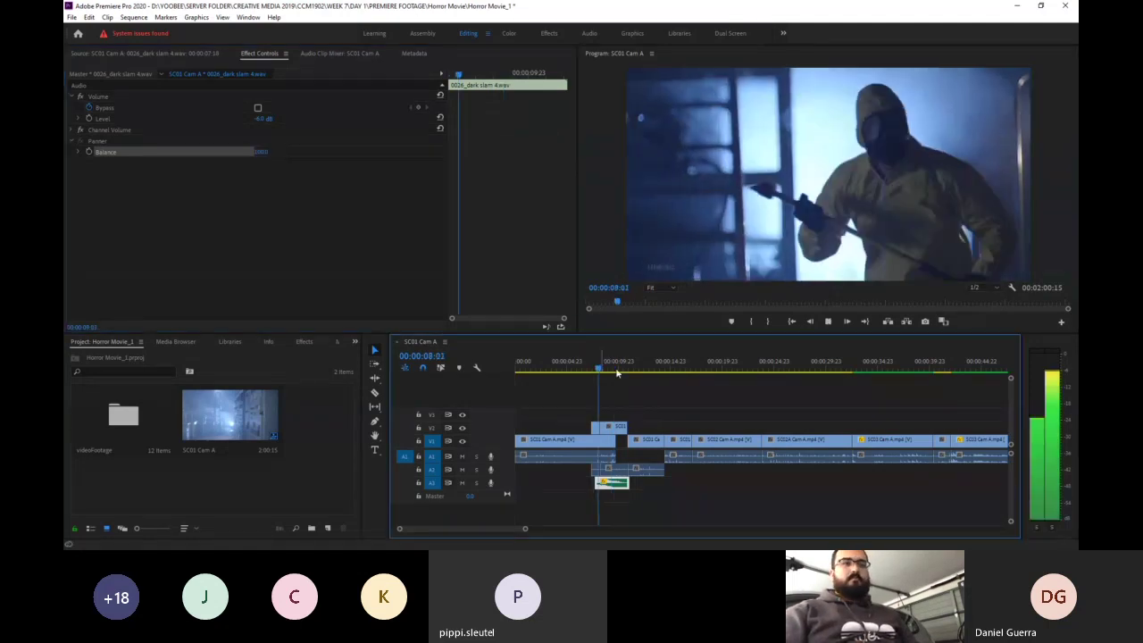
key("space")
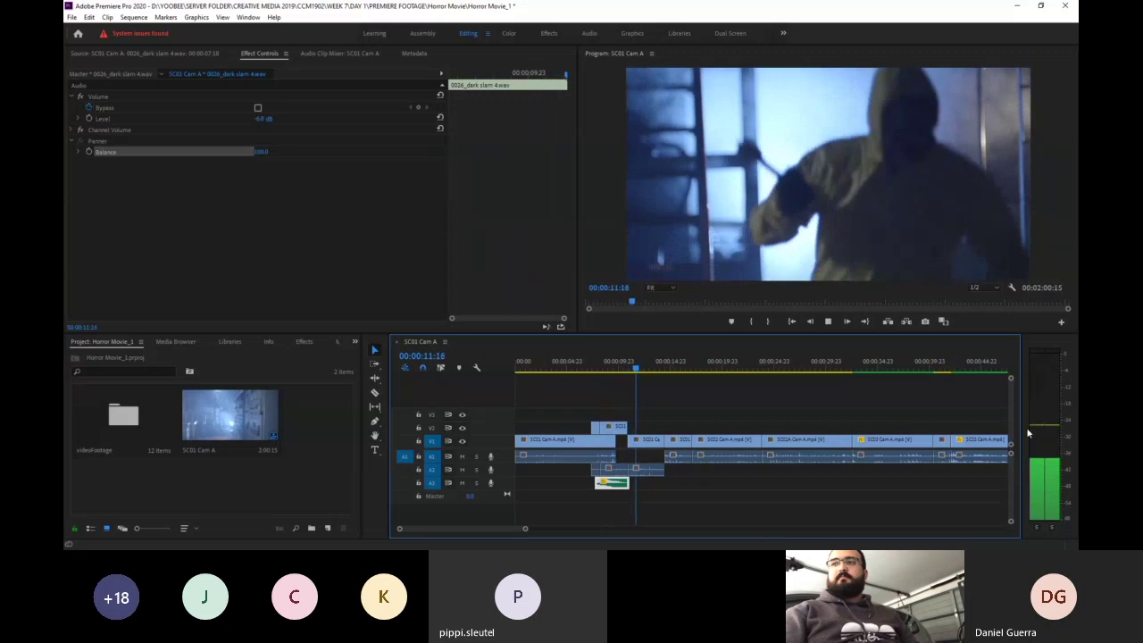
key("space")
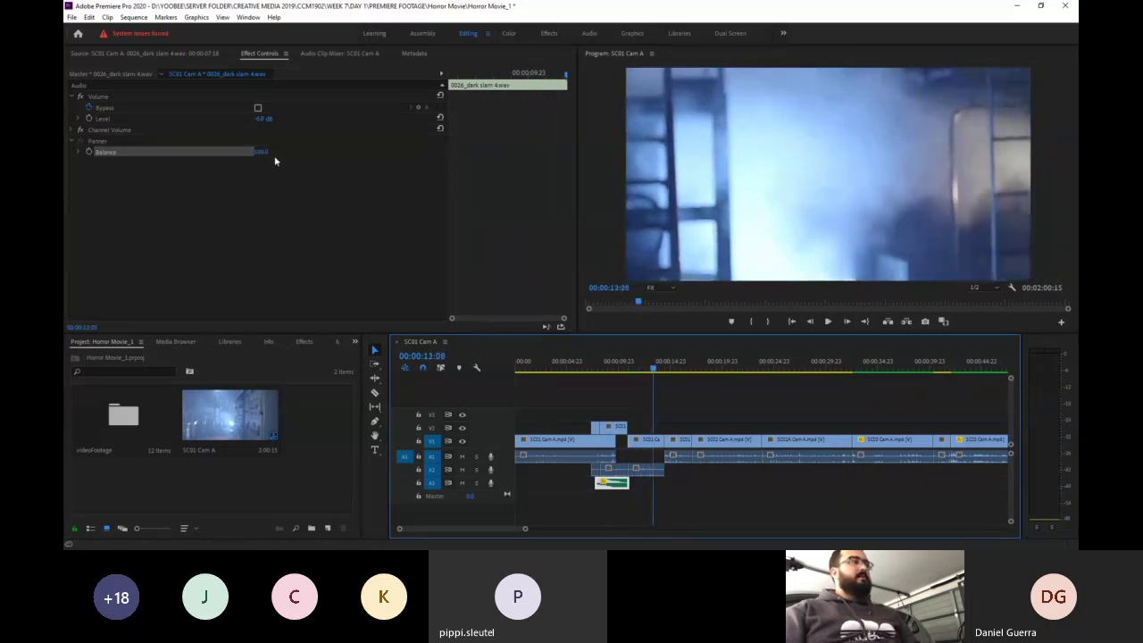
- Set the slam clip's balance to -100 and audition the hit up to 00:00:09:12
left_click_drag(258, 154, 262, 156)
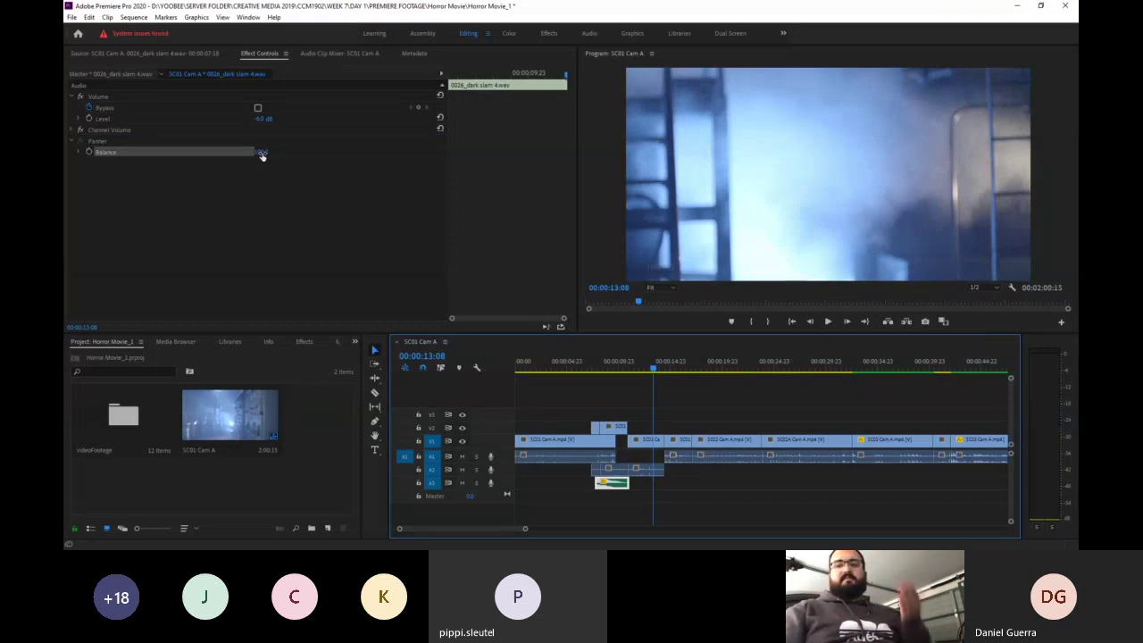
left_click(262, 156)
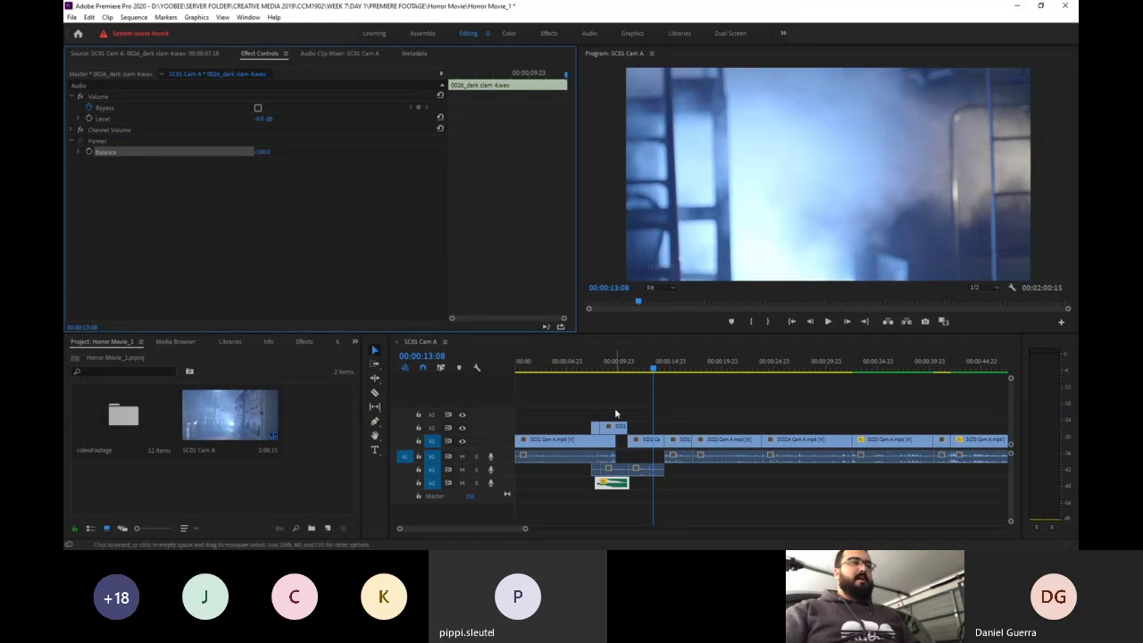
left_click(595, 371)
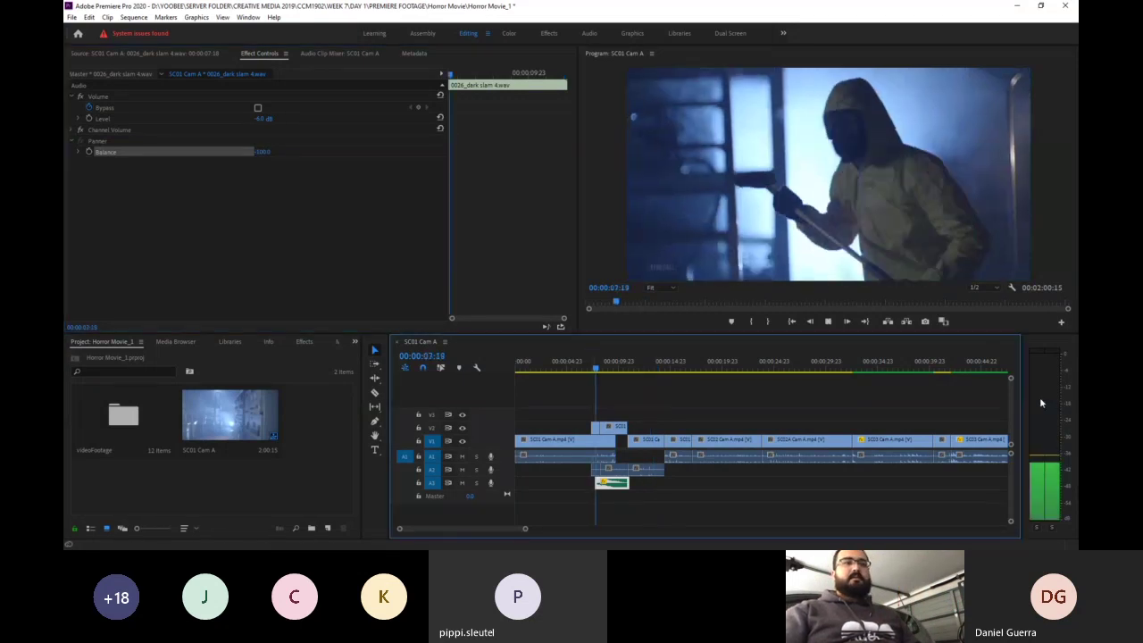
key("space")
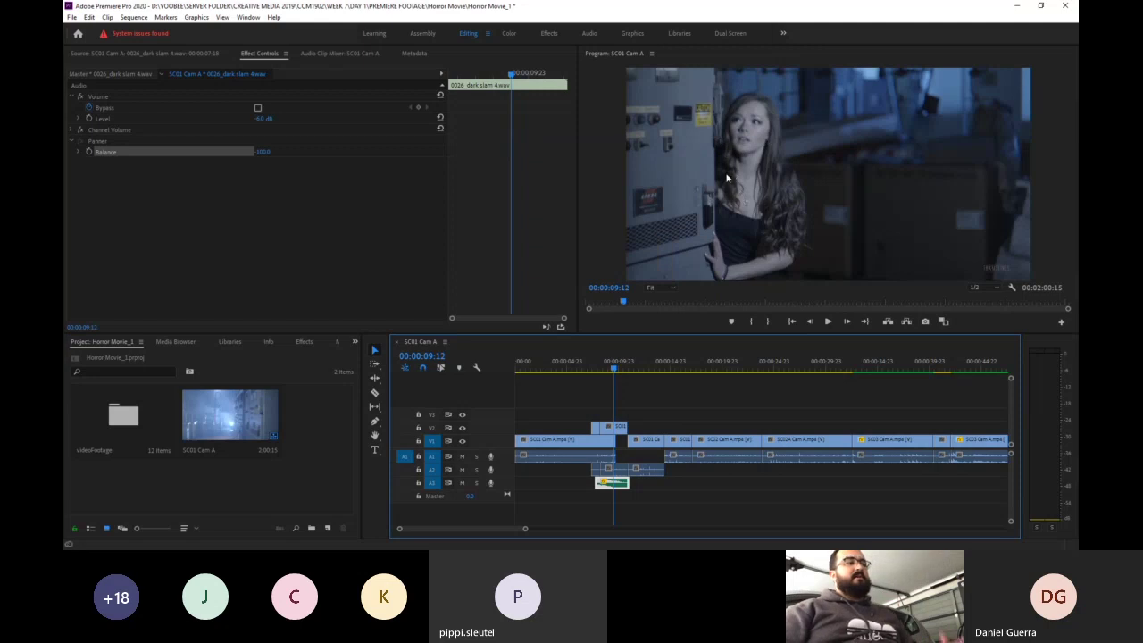
- Continue playback to 00:00:10:14, deselect the slam clip and park the playhead at 00:00:08:04
key("space")
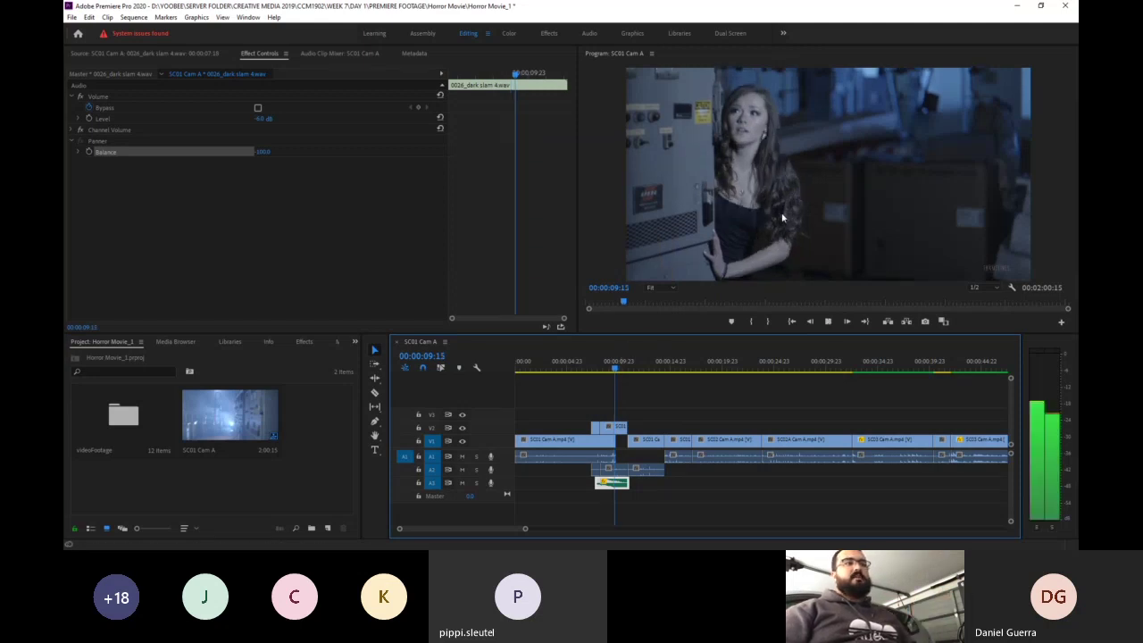
key("space")
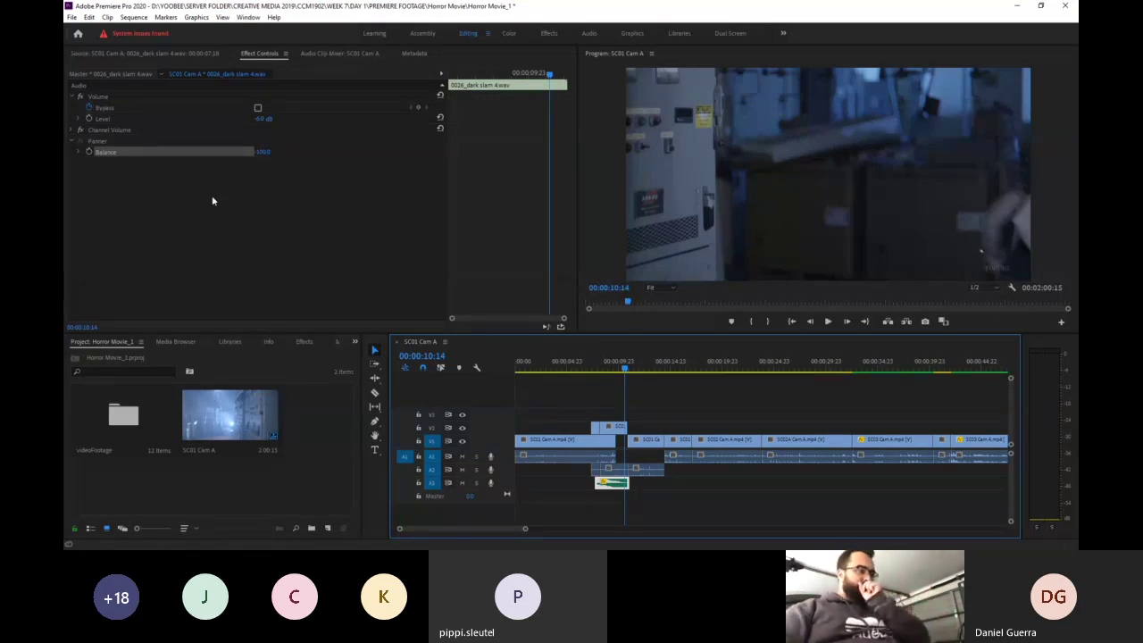
left_click(614, 386)
left_click(598, 370)
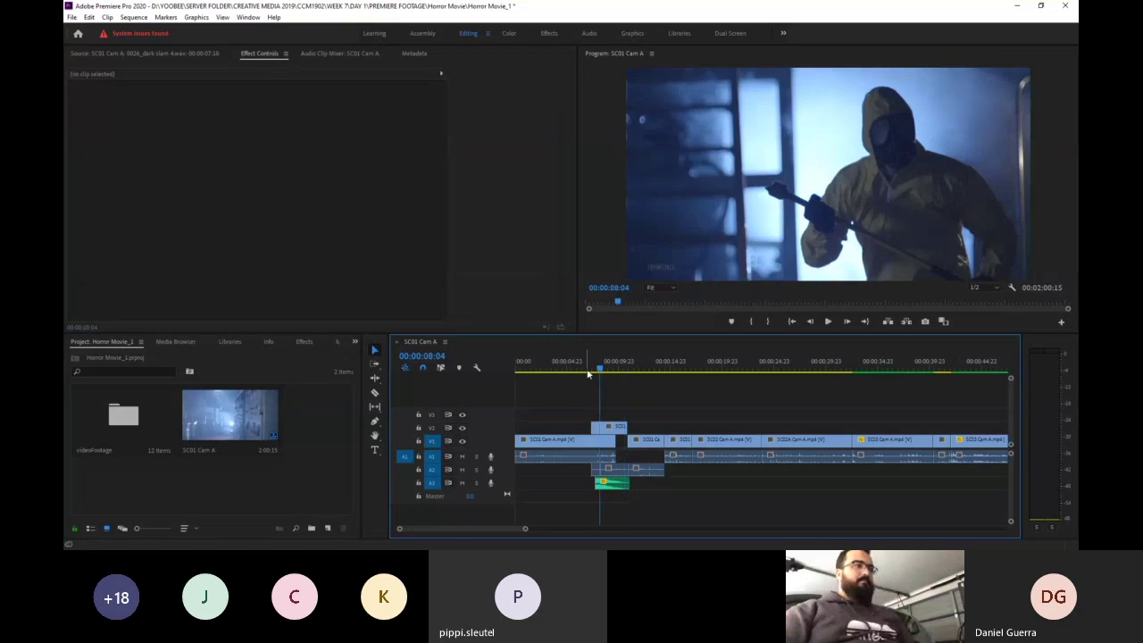
- Park the playhead just before the slam and open the slam clip's volume and balance settings
left_click(588, 369)
left_click(587, 369)
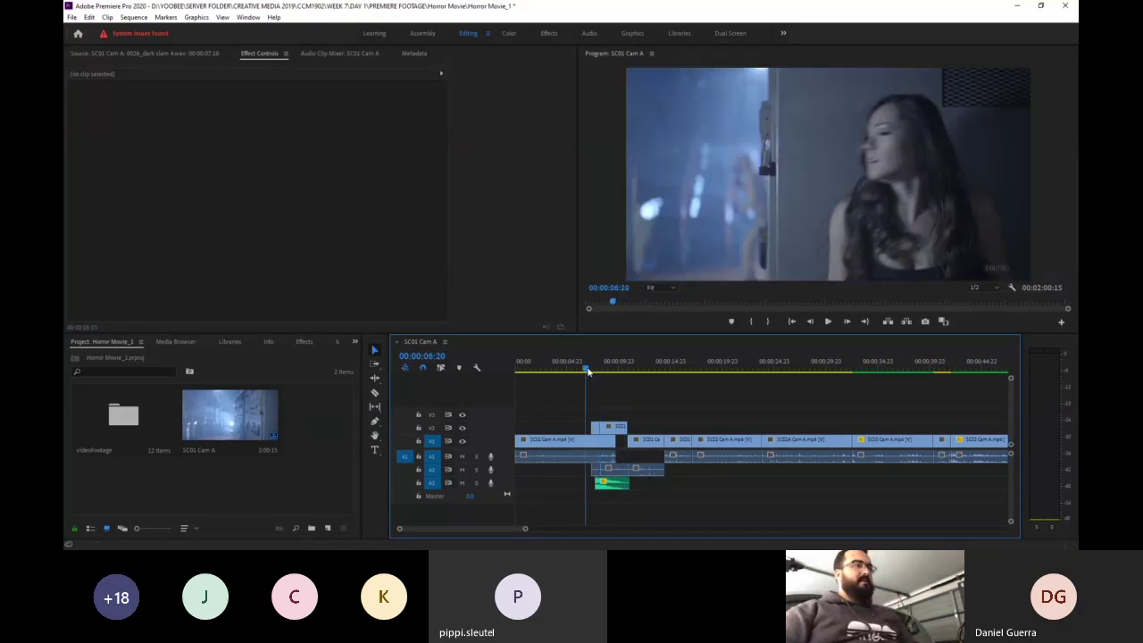
double_click(616, 485)
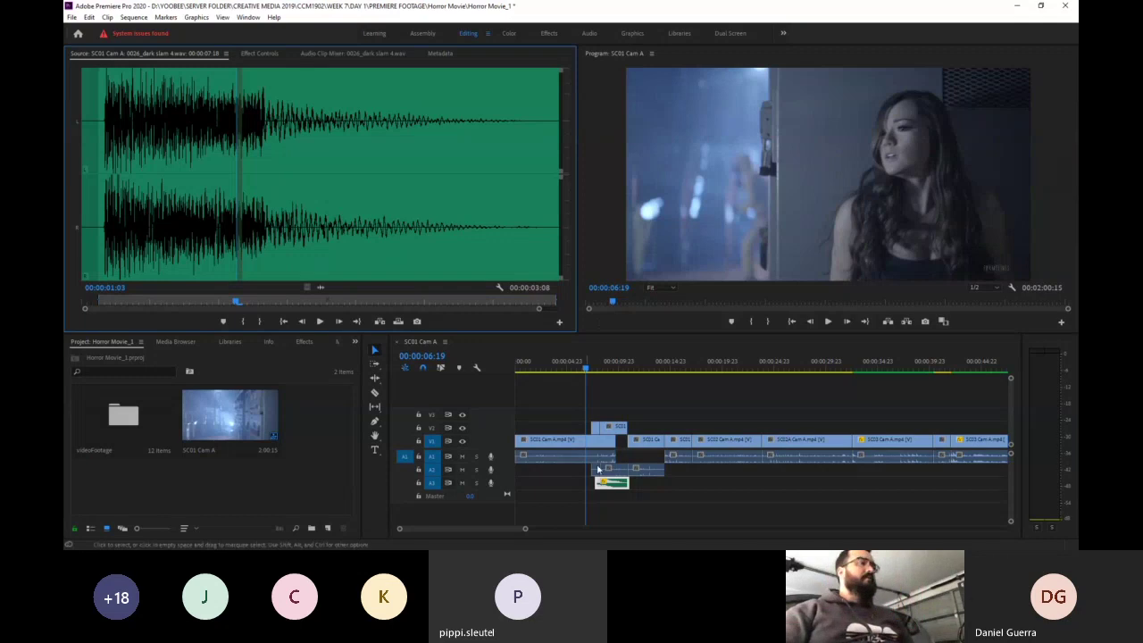
left_click(253, 55)
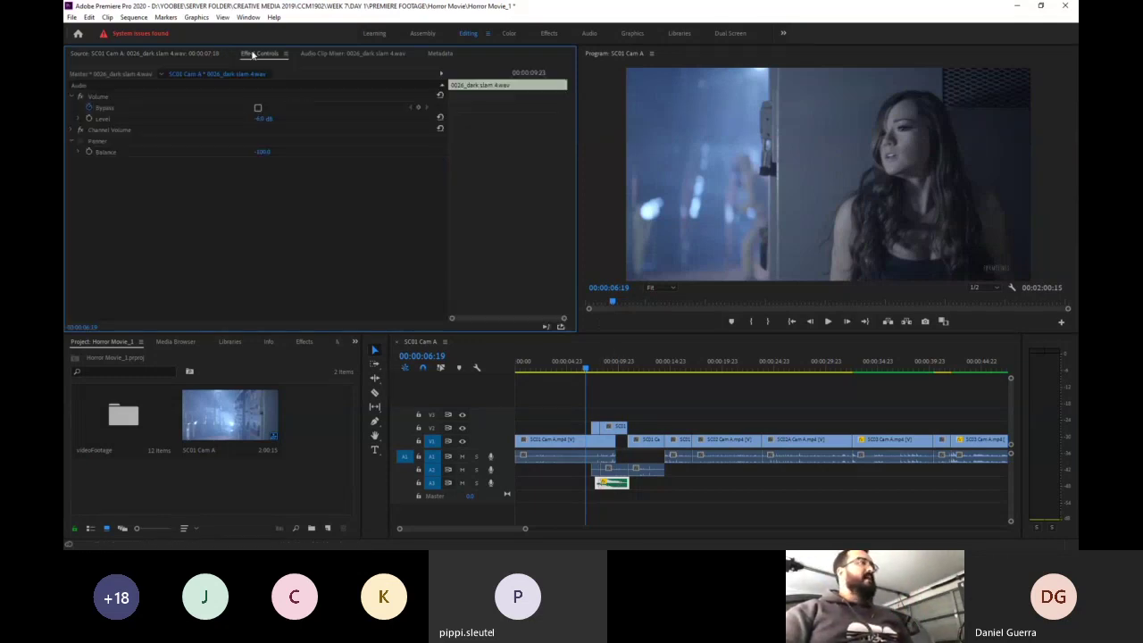
- Enable keyframing for the slam clip's level and balance, and turn both off again, accepting the deletion of their keyframes
left_click(89, 119)
left_click(91, 151)
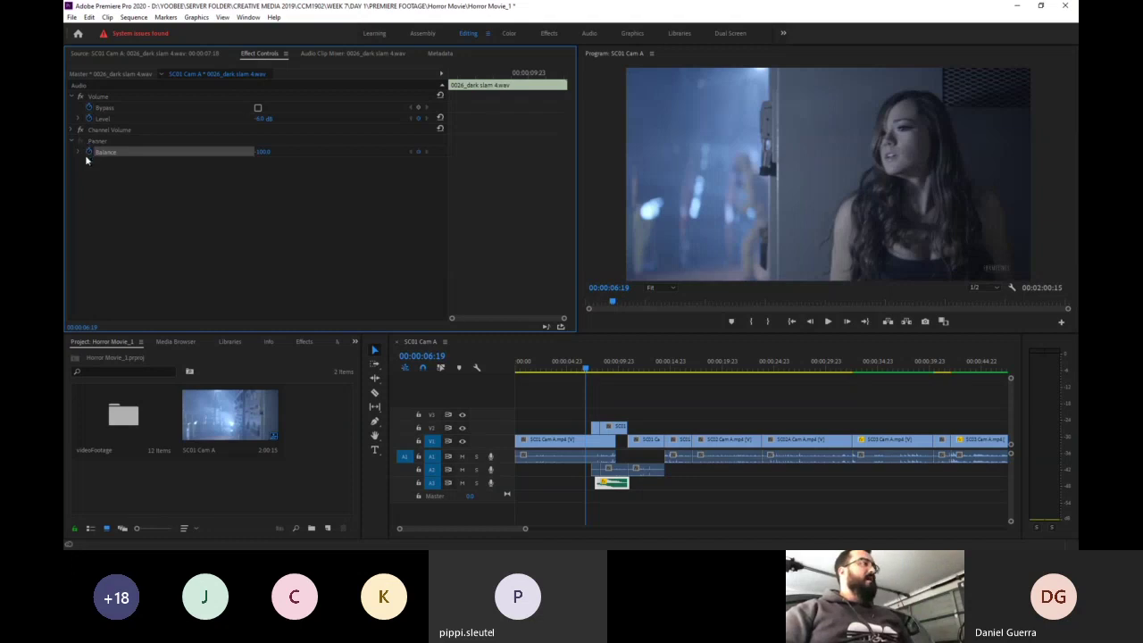
left_click(89, 151)
left_click(602, 296)
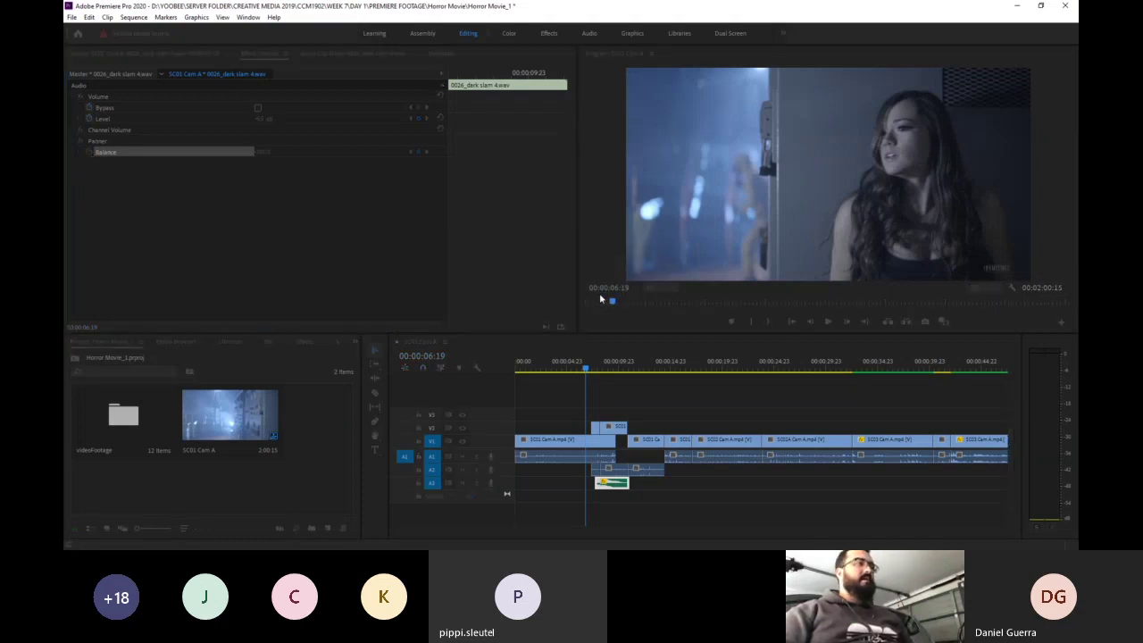
left_click(89, 118)
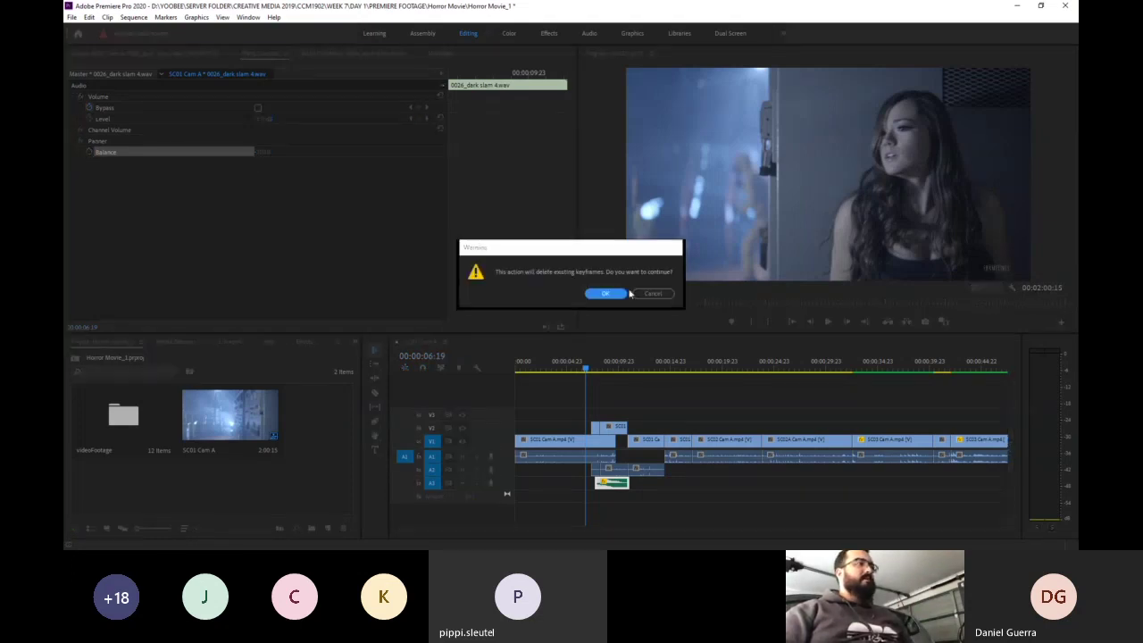
left_click(610, 295)
- Set the slam clip's balance to 100, deselect the clip and audition the hit up to 00:00:08:09
left_click(264, 153)
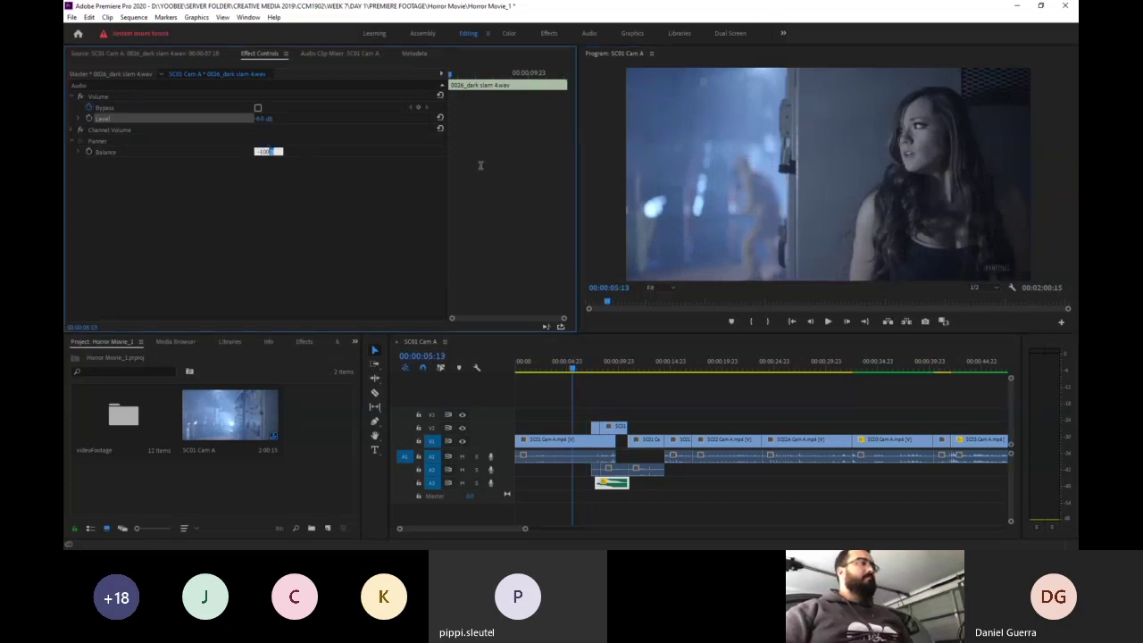
left_click(410, 175)
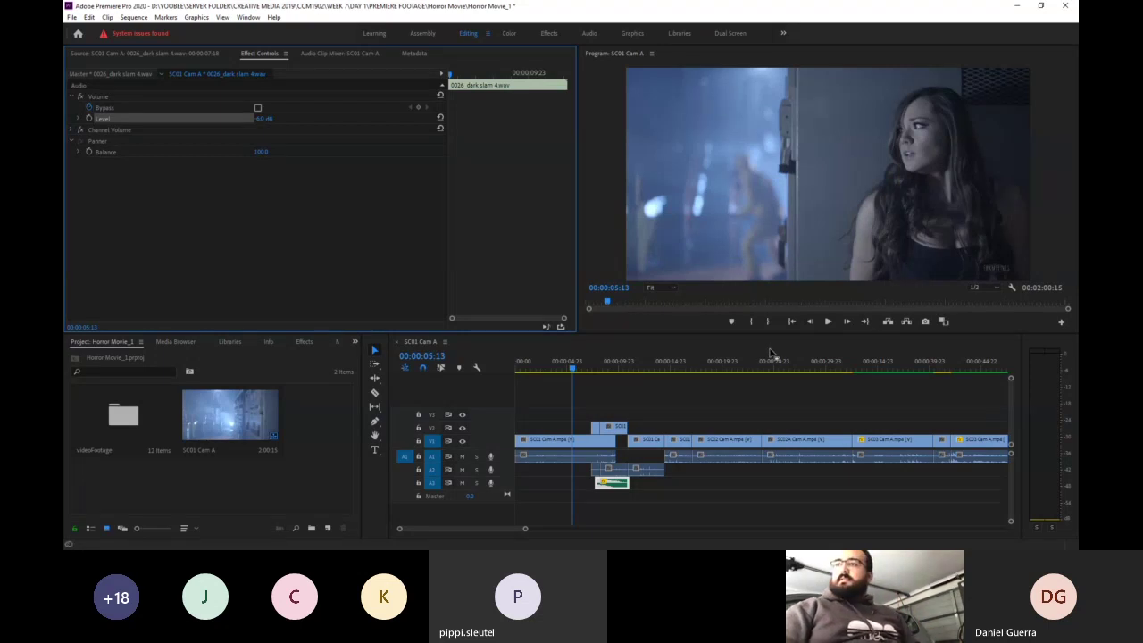
left_click(909, 417)
scroll(671, 492, "down", 10)
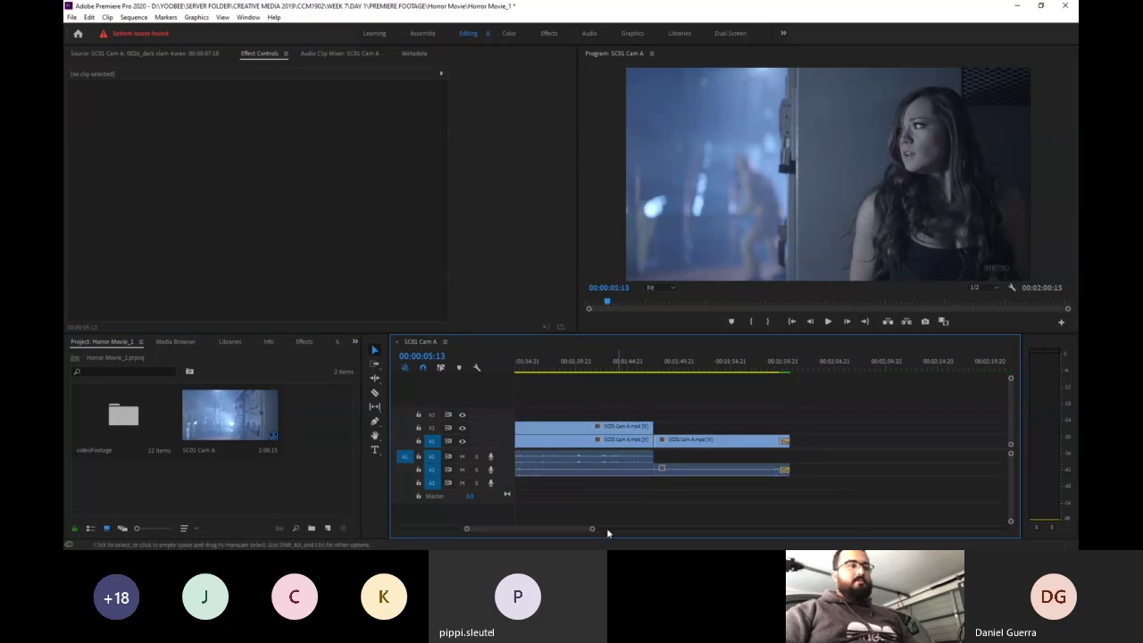
left_click_drag(571, 529, 453, 516)
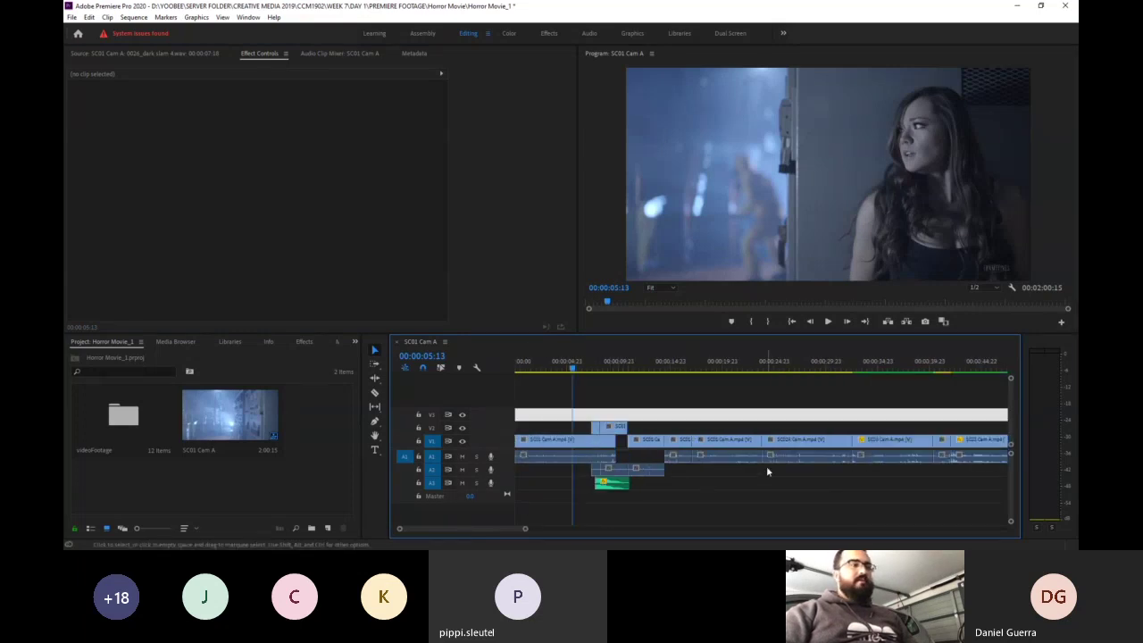
key("space")
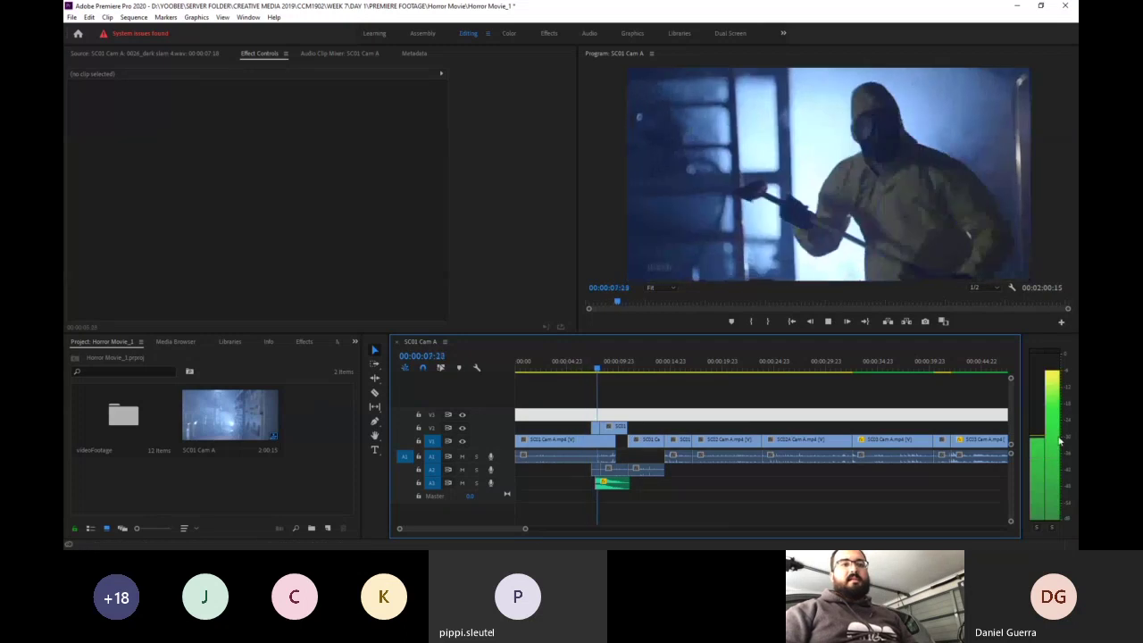
key("space")
- Open the first SC01 Cam A audio clip on A1 and examine its waveform, volume and balance settings
double_click(584, 458)
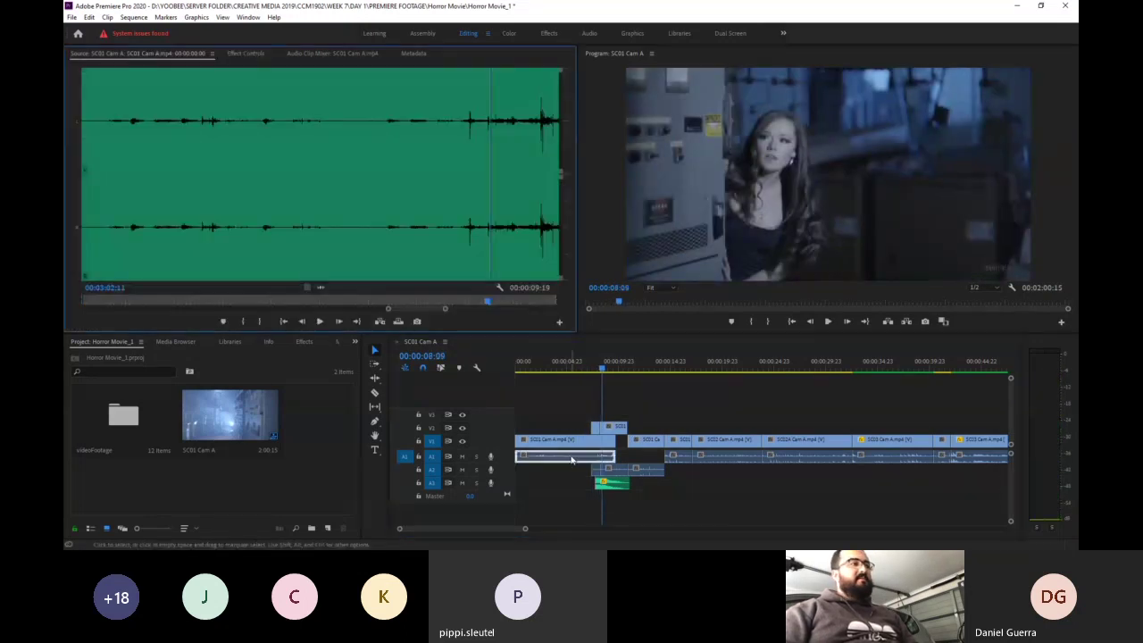
left_click(249, 54)
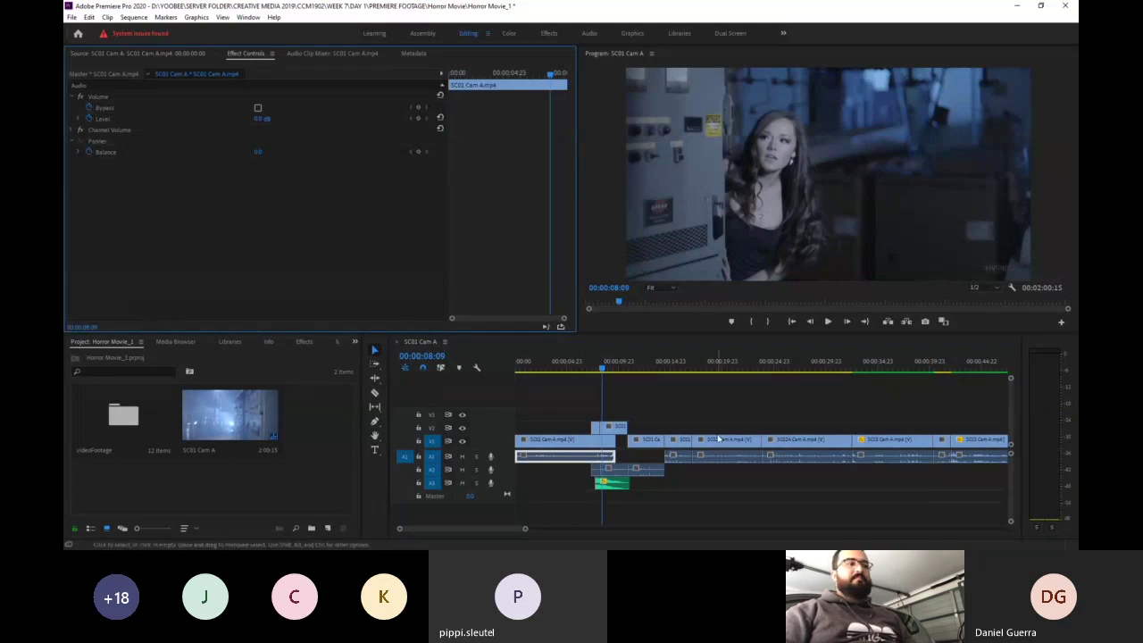
left_click(670, 409)
- Examine the sequence's other camera clips, opening the SC01 Cam A audio near 00:00:34 and the SC02 Cam A clip in the source viewer
double_click(562, 442)
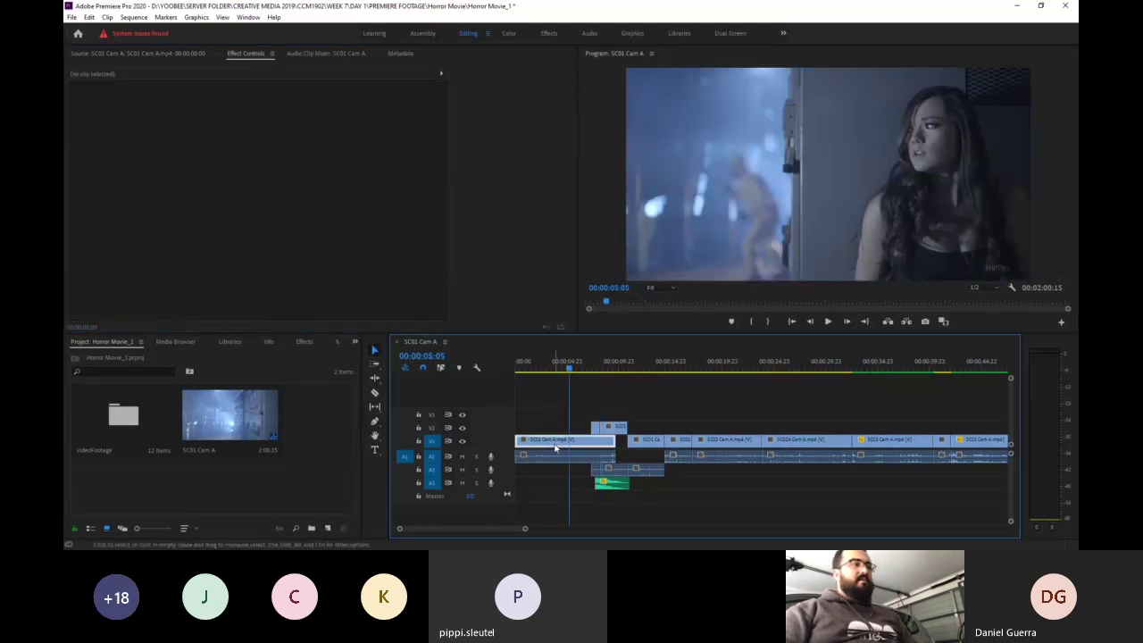
left_click(661, 451)
left_click(714, 462)
left_click(795, 457)
double_click(870, 455)
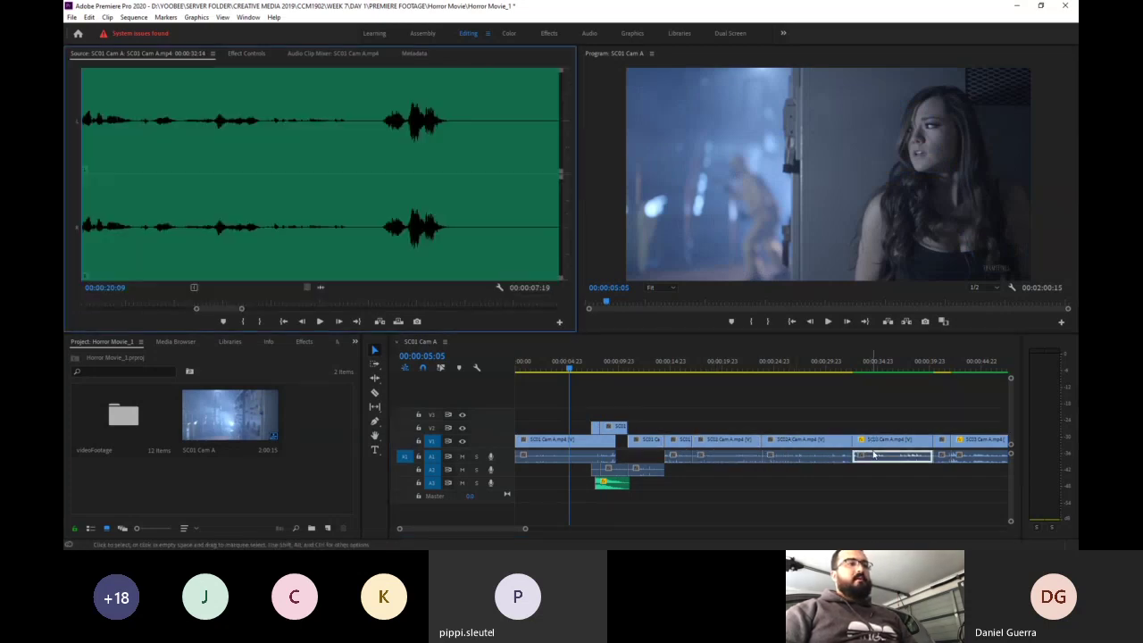
double_click(722, 457)
left_click(754, 483)
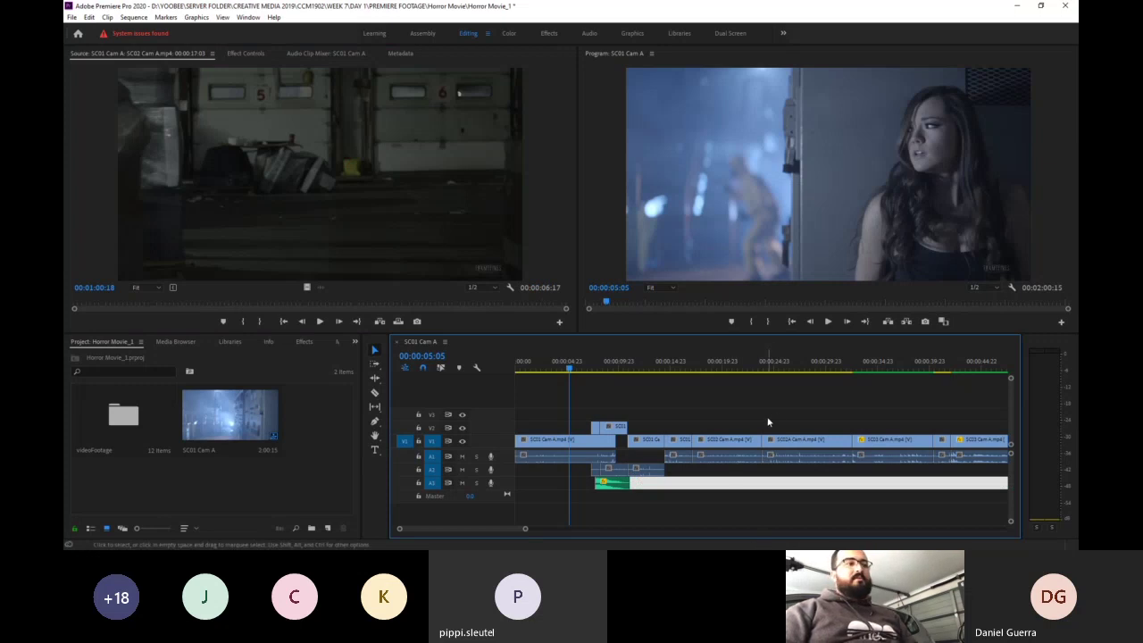
- Unlink the SC02A Cam A clip's audio from its video
left_click(790, 449)
right_click(791, 449)
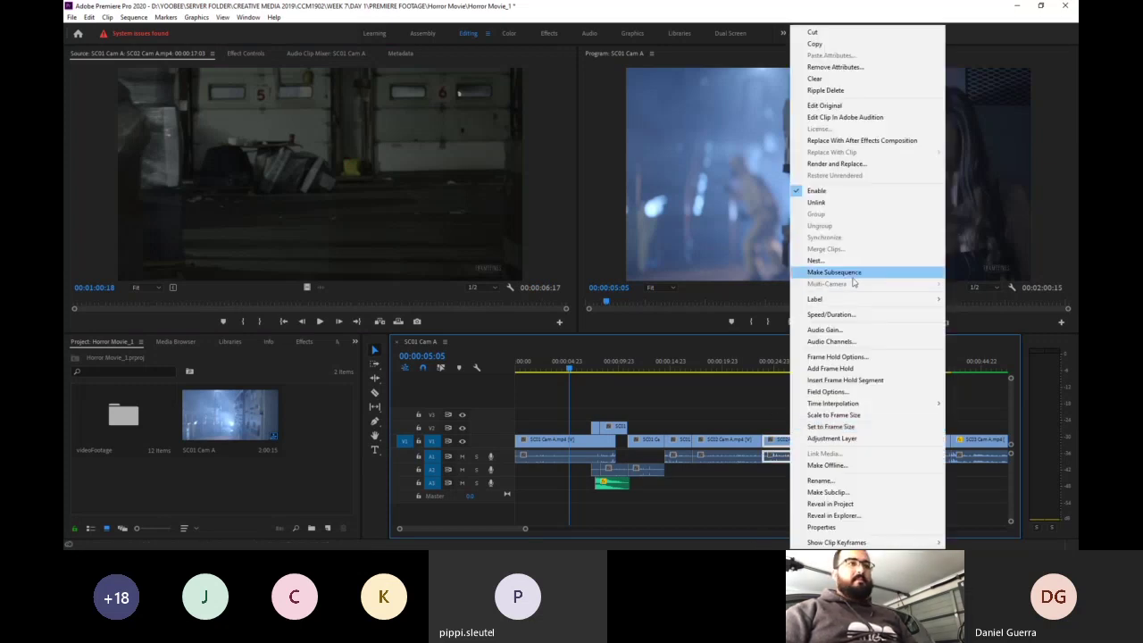
left_click(718, 404)
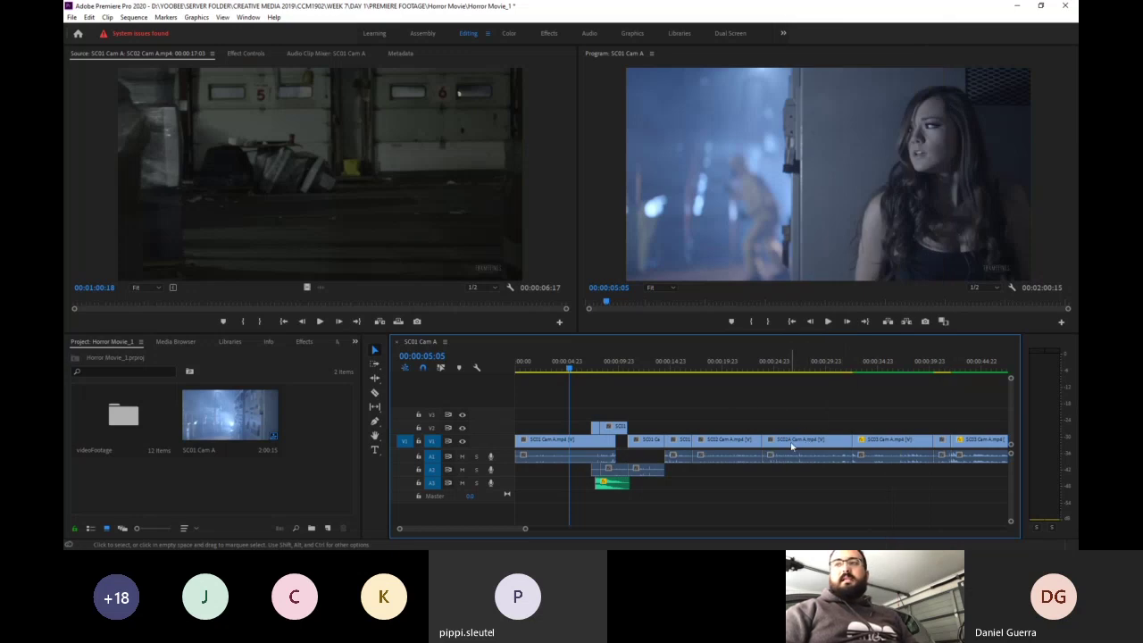
left_click(787, 441)
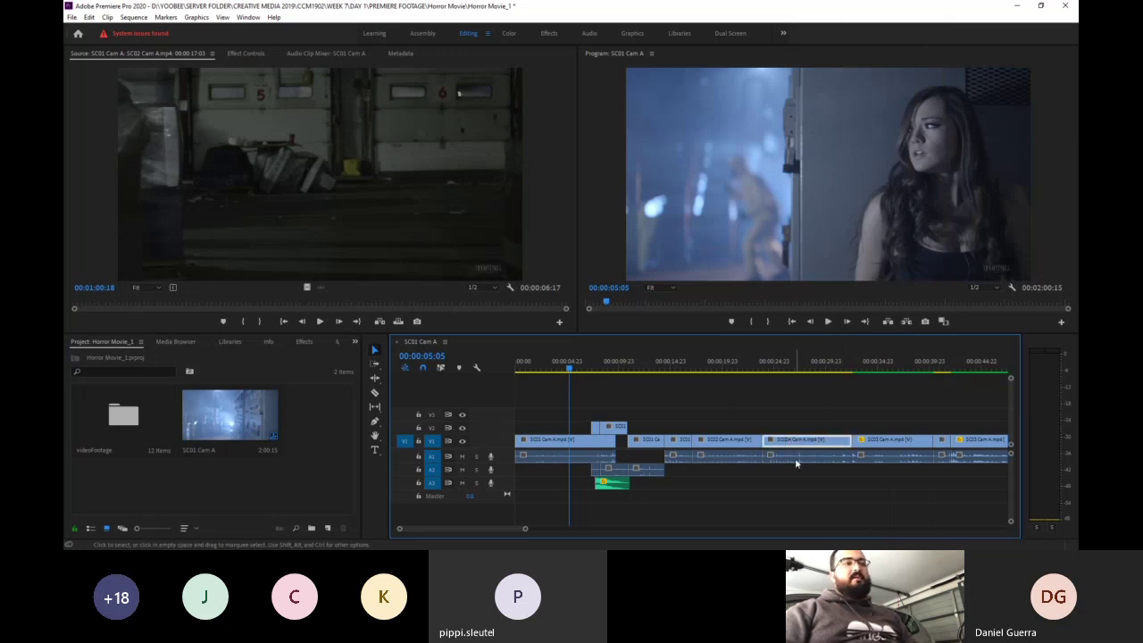
left_click(797, 463)
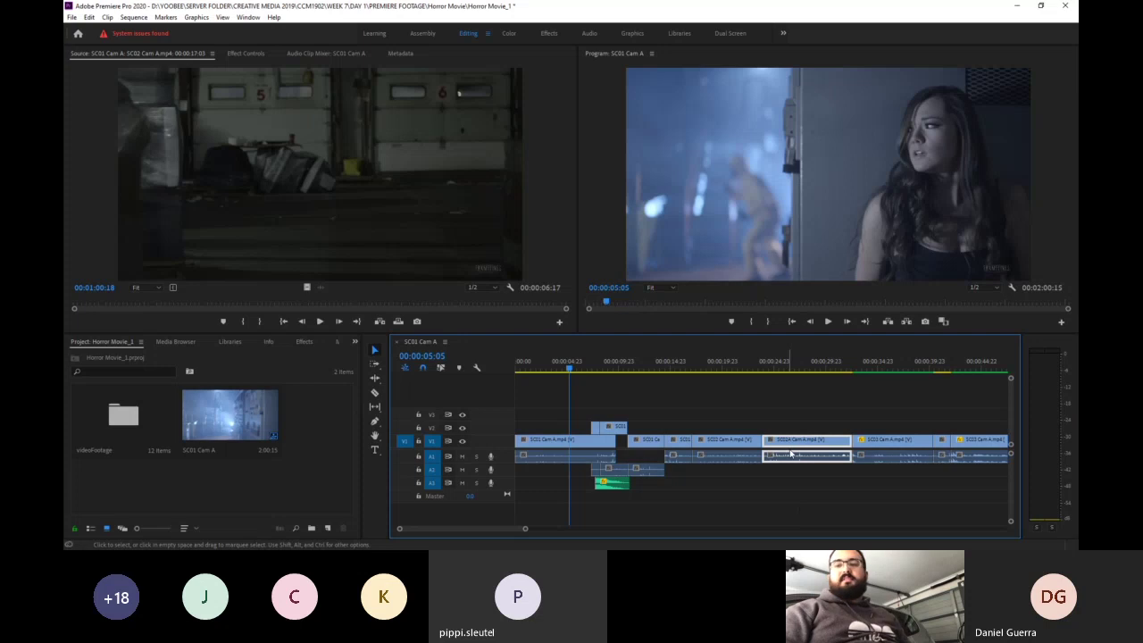
right_click(791, 453)
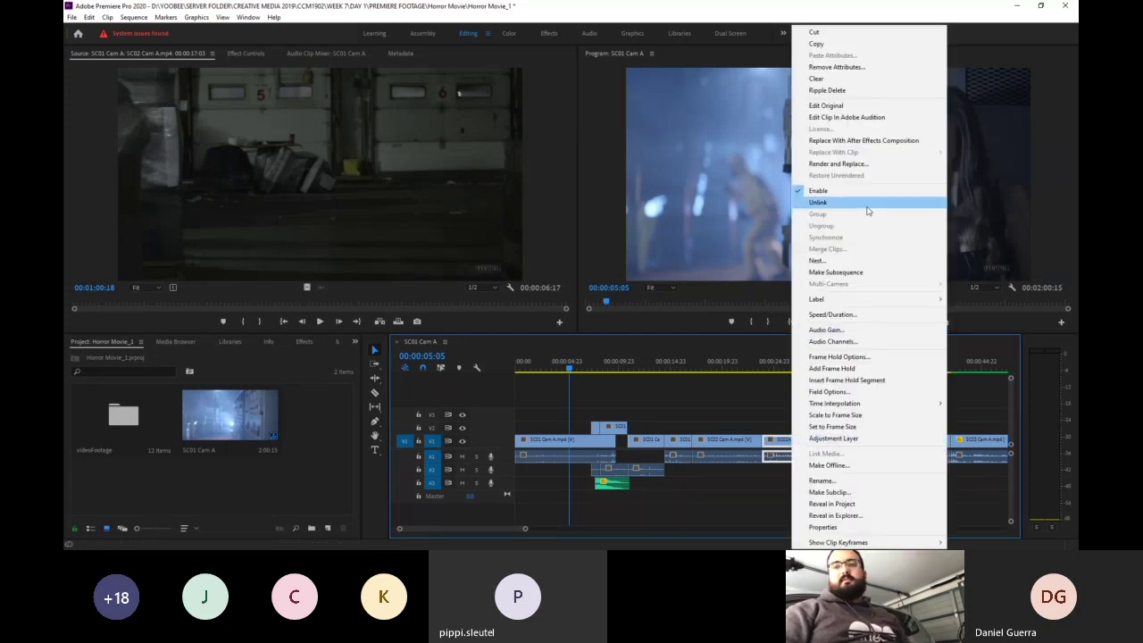
left_click(866, 211)
- Open the unlinked SC02A Cam A audio and examine its waveform, volume and balance settings
double_click(808, 458)
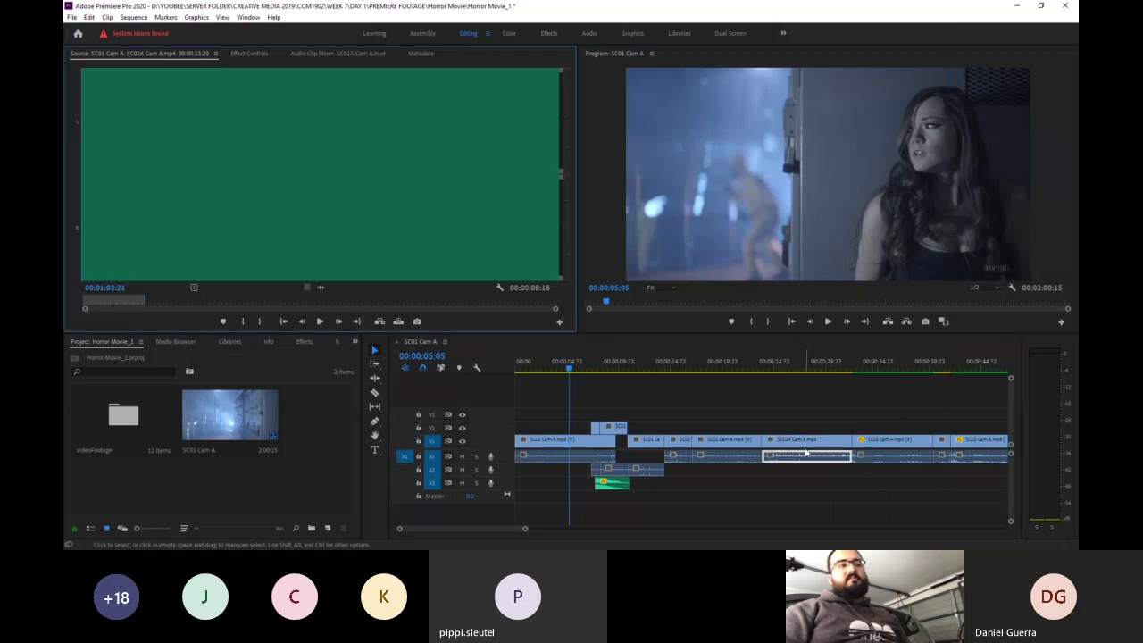
left_click(807, 441)
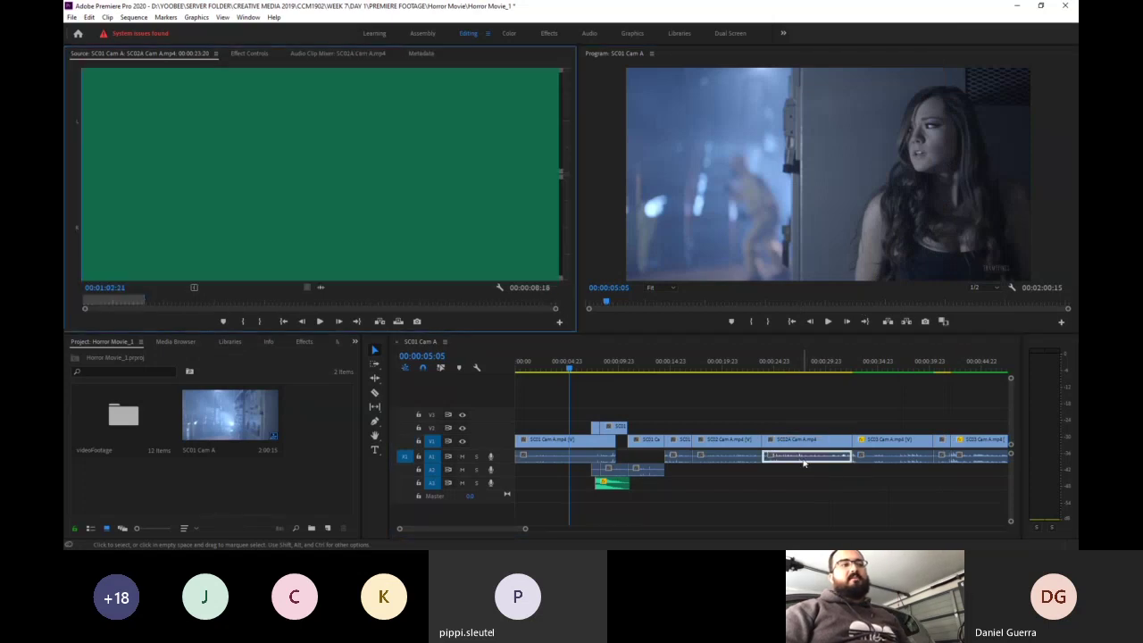
left_click(816, 460)
double_click(818, 462)
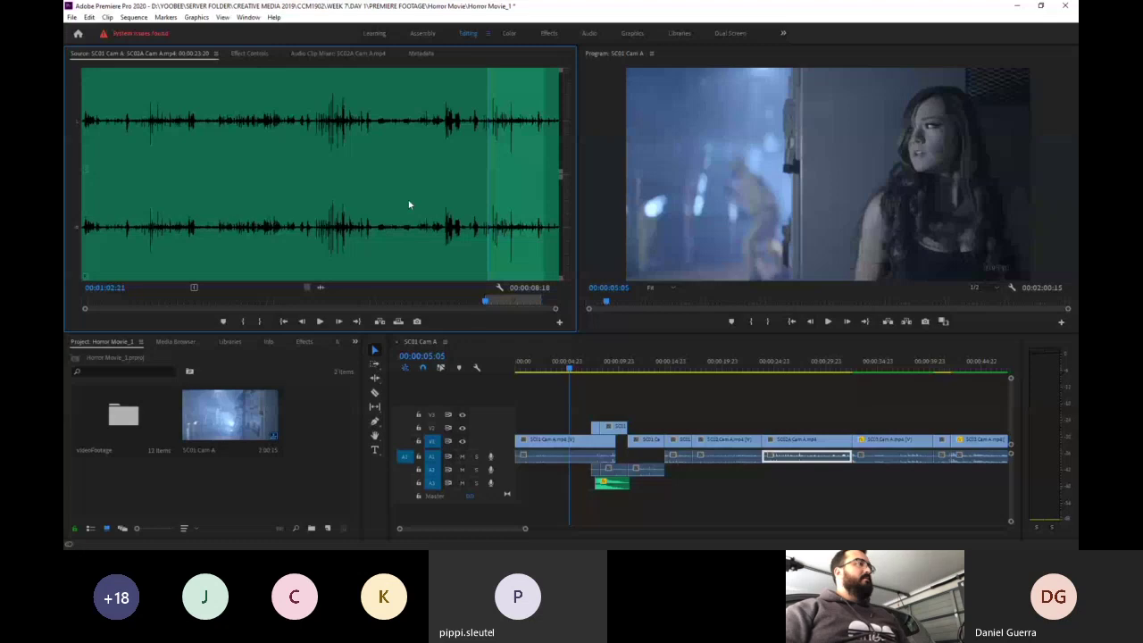
left_click(249, 53)
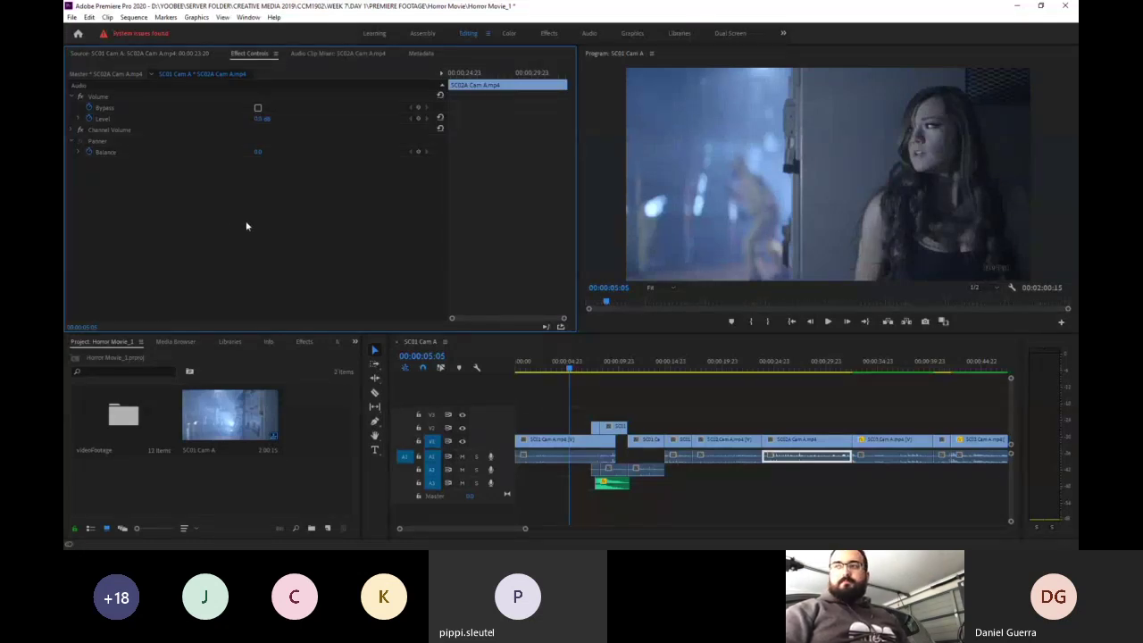
- Import all the music tracks from the music footage's Main folder into the project
left_click(759, 417)
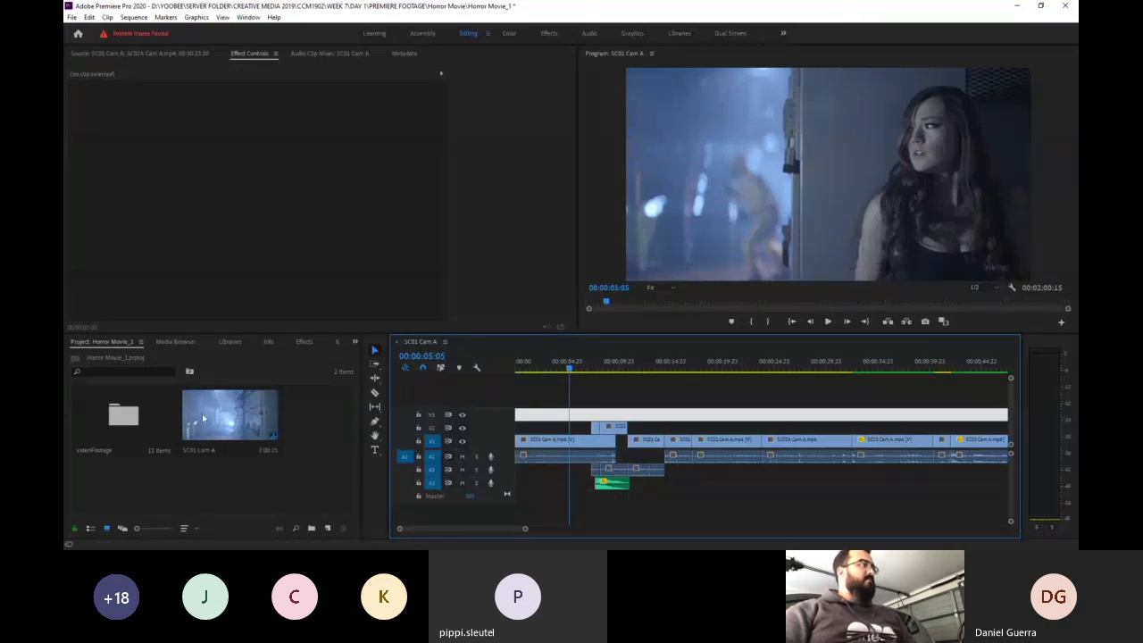
key("ctrl+i")
double_click(223, 163)
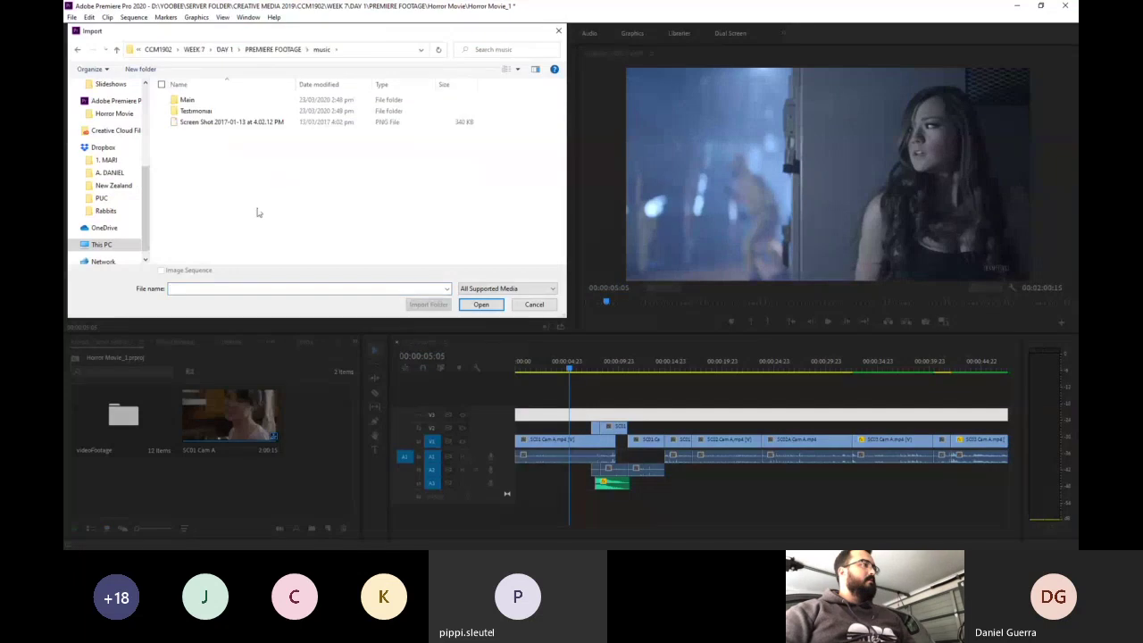
double_click(228, 105)
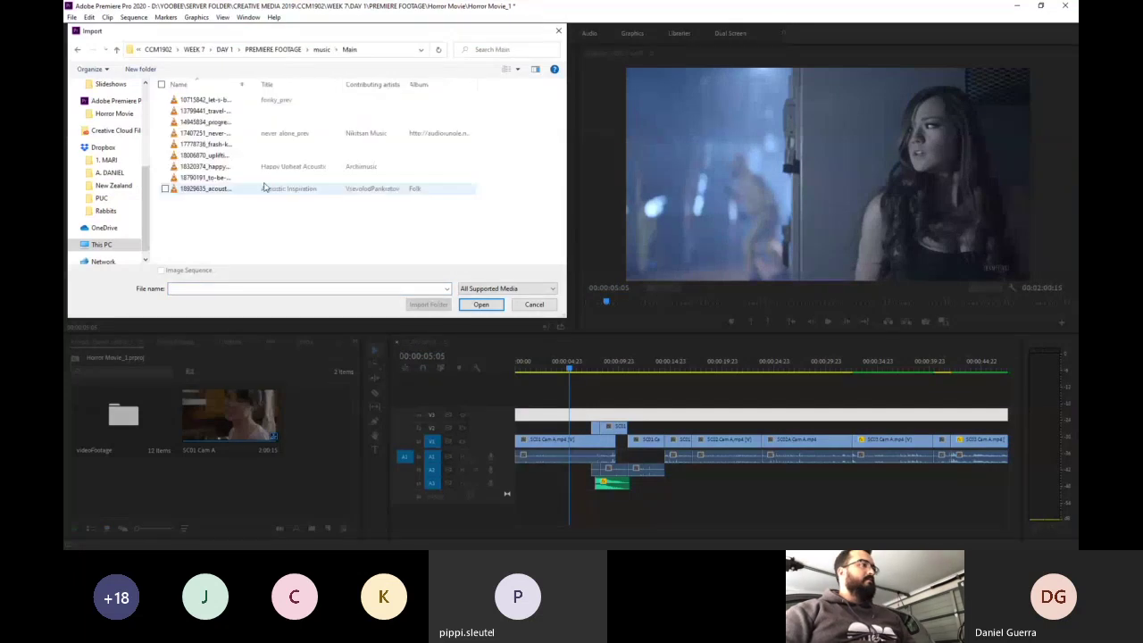
double_click(264, 188)
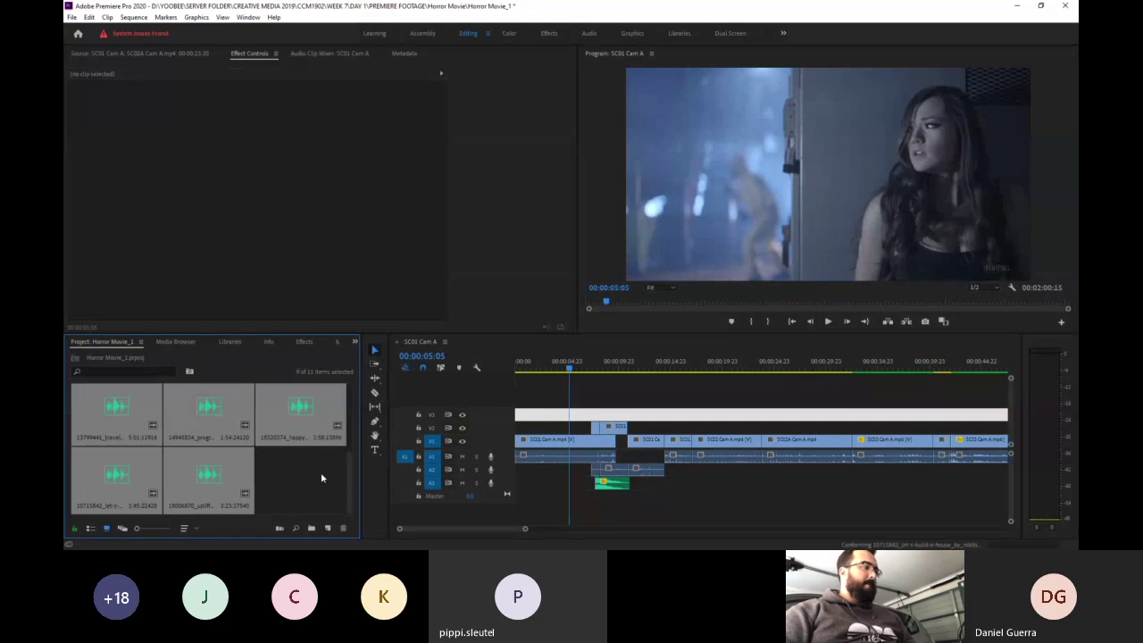
- Open the uplifting-acoustic-kit track in the source viewer and audition its opening and the passage around 00:00:48:06
double_click(208, 477)
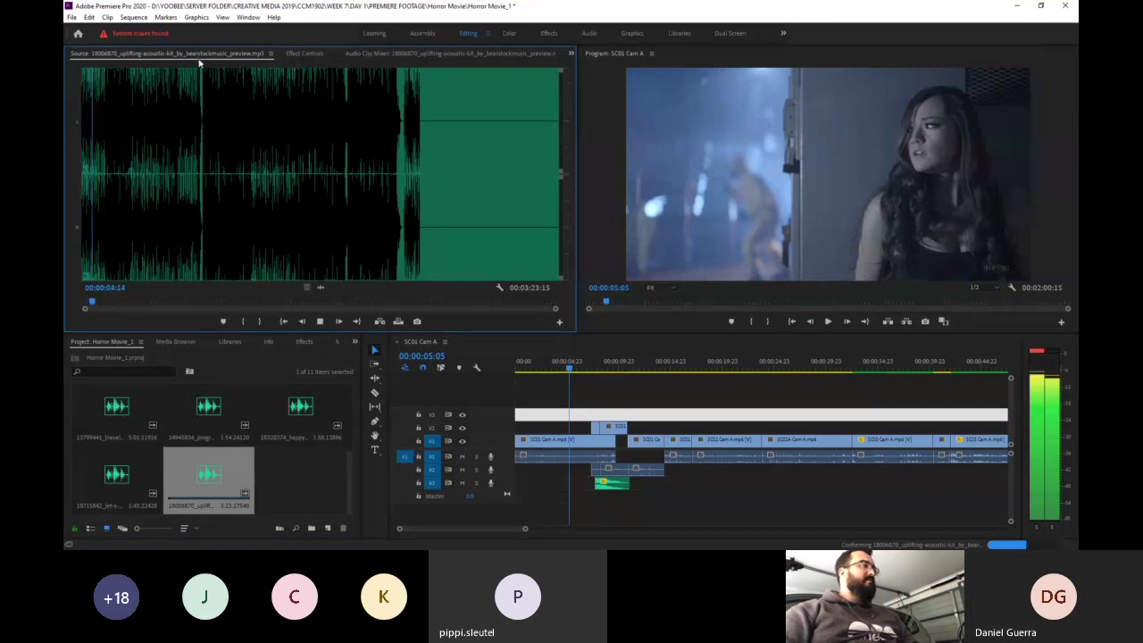
key("space")
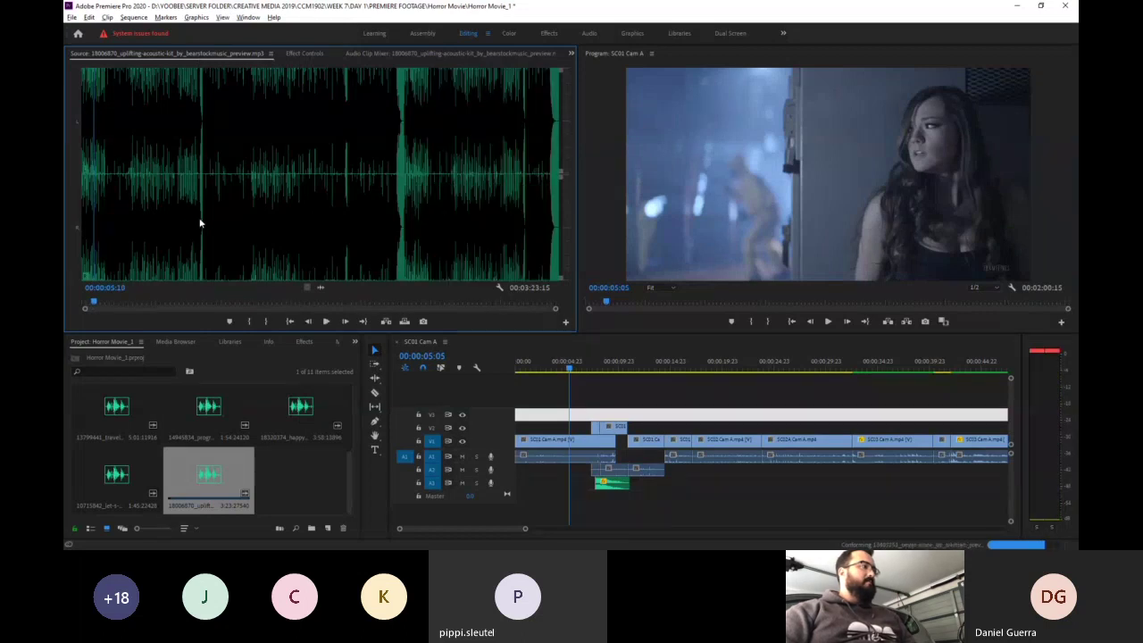
left_click(198, 225)
key("space")
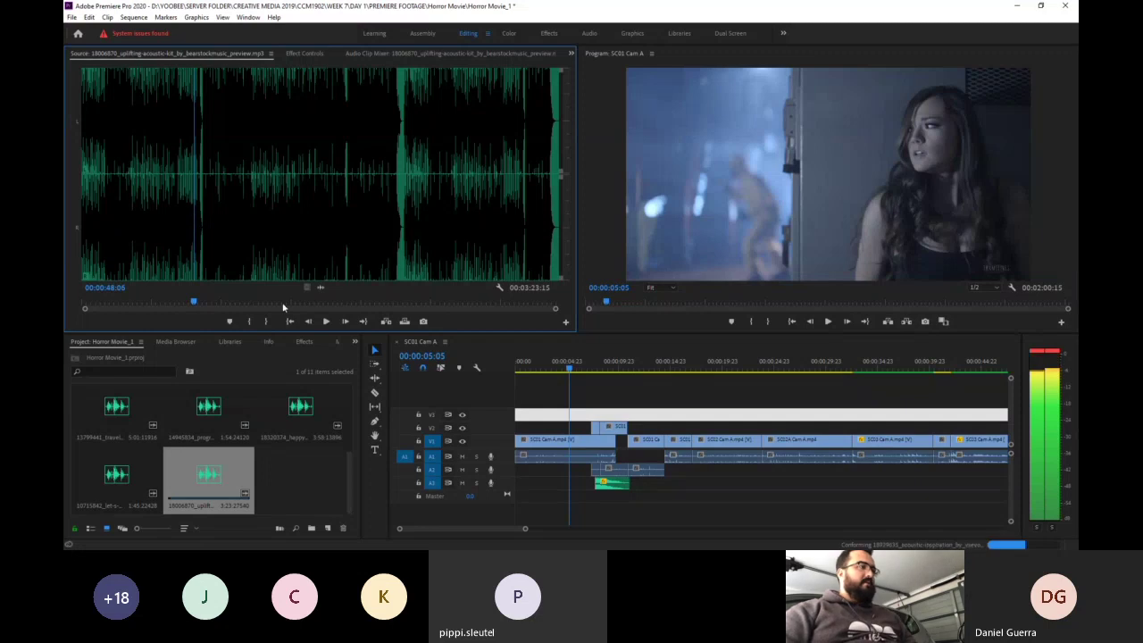
- Examine the uplifting-acoustic-kit waveform around the fade-out in close-up and cue the track to 00:00:51:16
left_click_drag(554, 308, 354, 308)
scroll(446, 322, "up", 5)
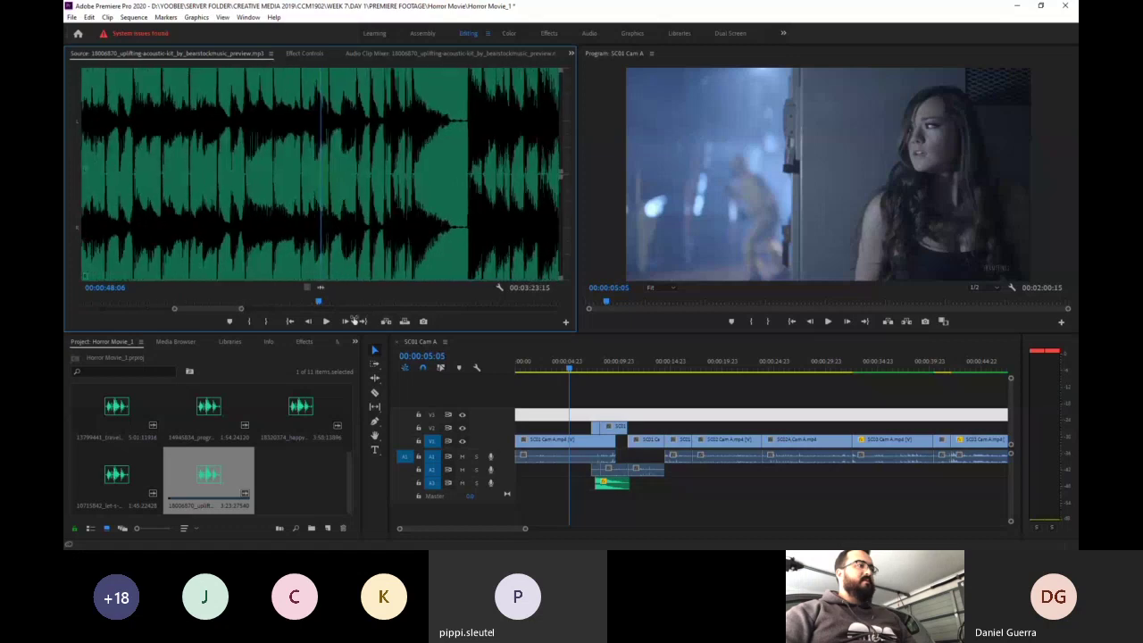
scroll(353, 320, "down", 1)
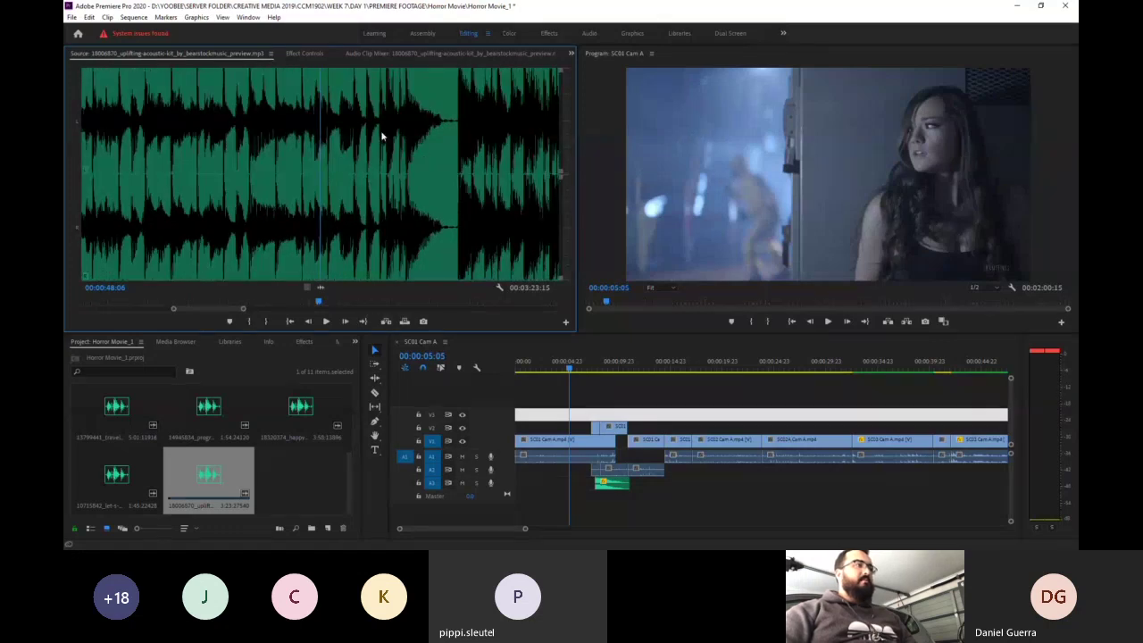
left_click(457, 168)
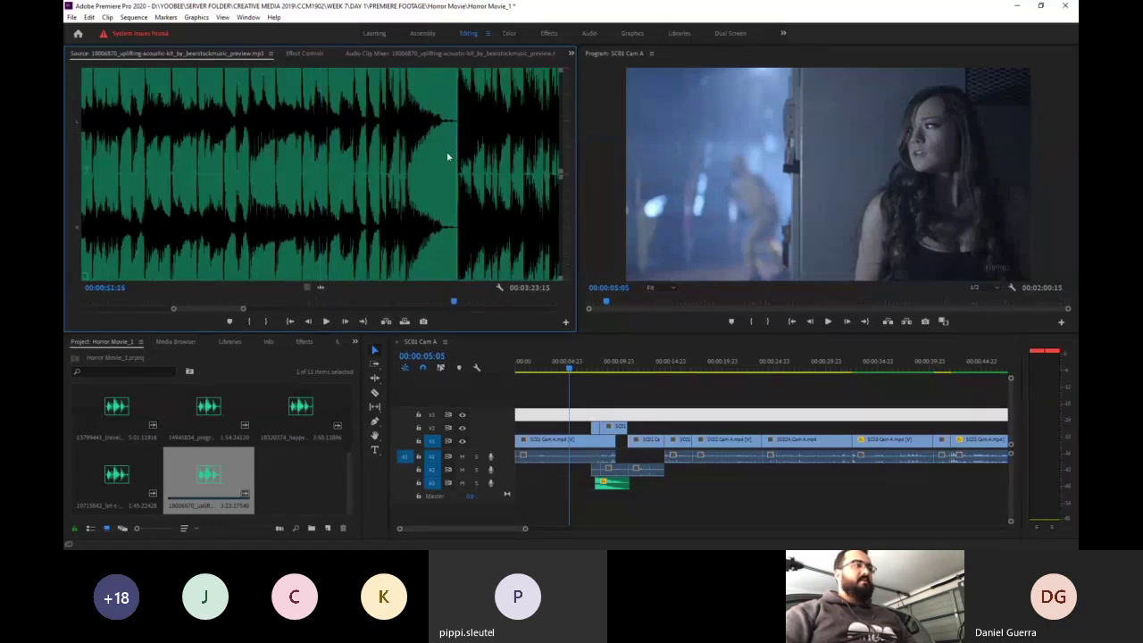
- Mark the uplifting-acoustic-kit track from its start to an out point at 00:00:51:15, where the fade-out ends
key("o")
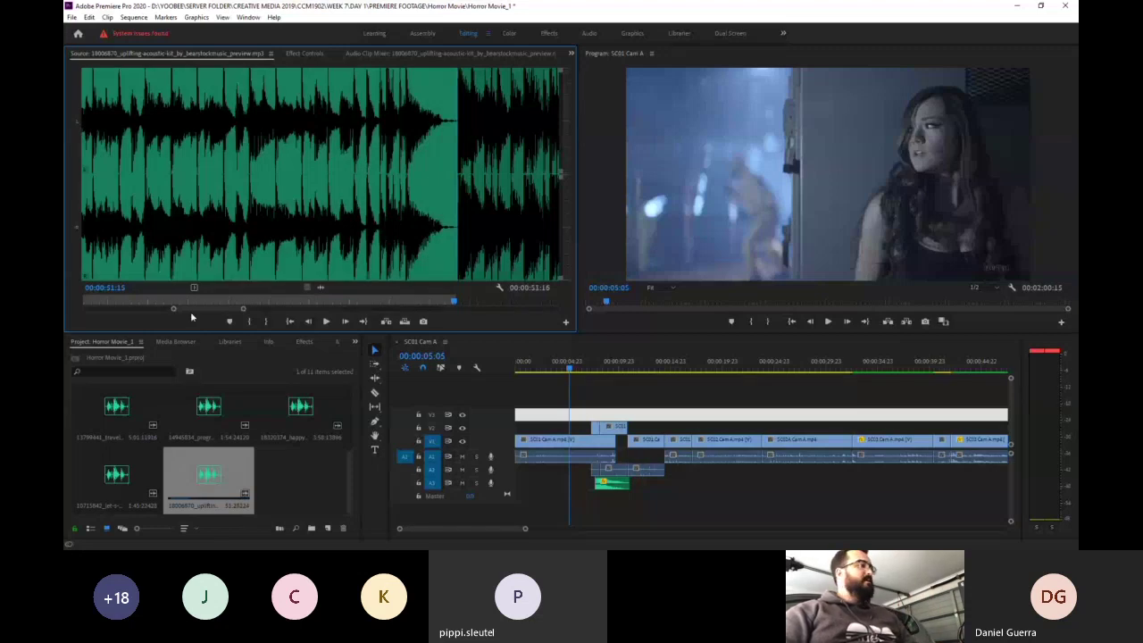
left_click_drag(174, 308, 64, 314)
key("space")
key("space")
left_click_drag(376, 309, 645, 317)
key("i")
key("Home")
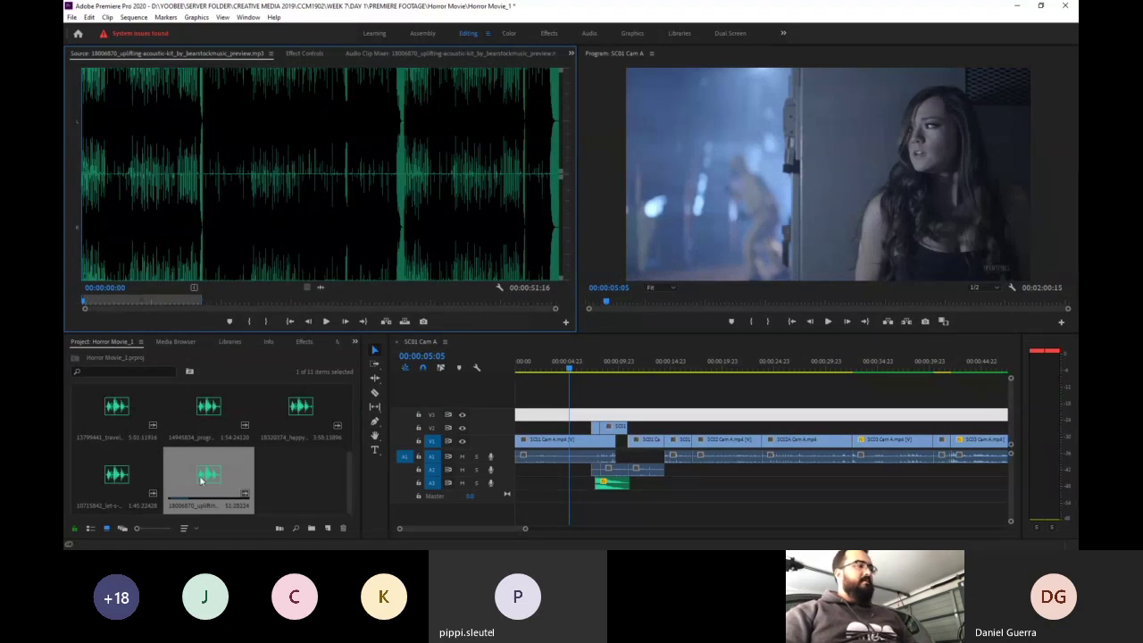
- Place the marked uplifting-acoustic-kit music at the sequence start on a new audio track A4 and target that track
left_click(240, 477)
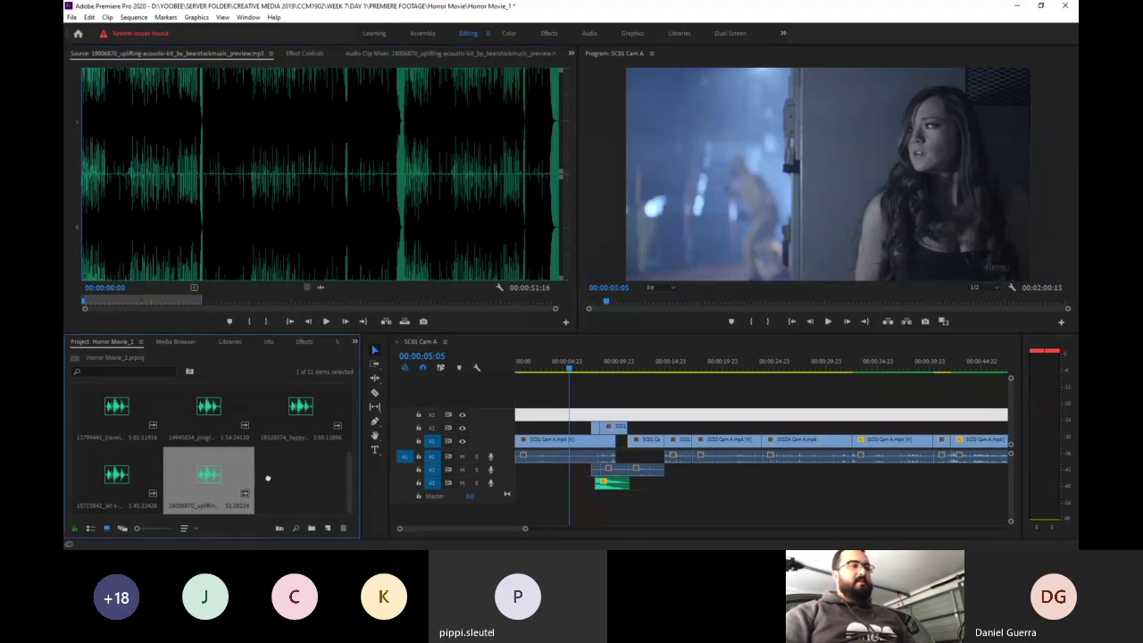
left_click_drag(267, 478, 540, 516)
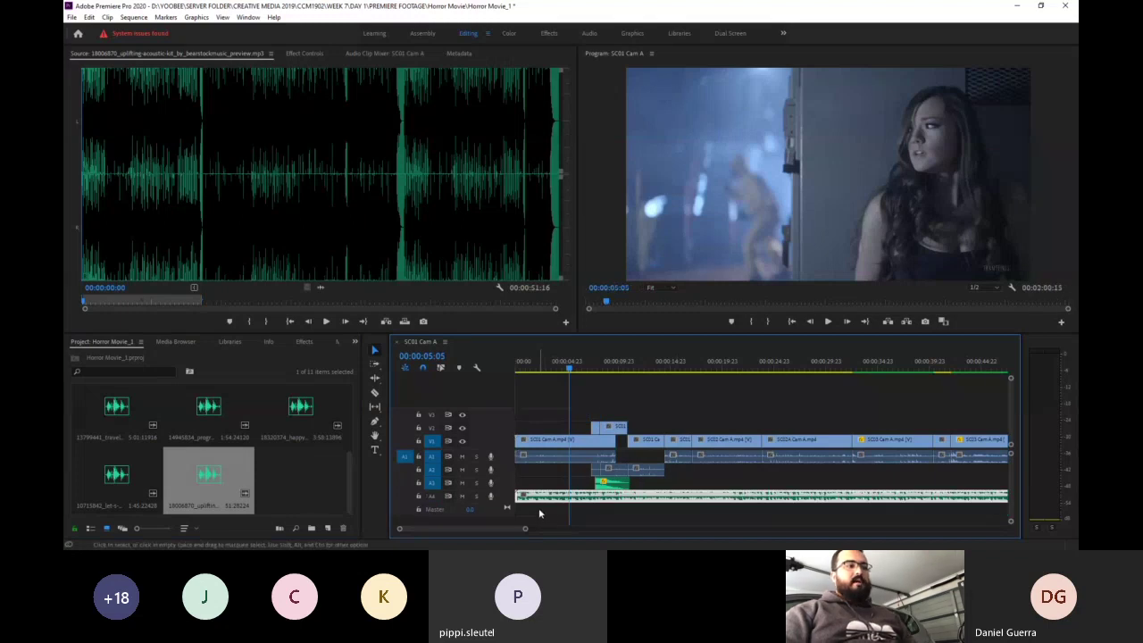
left_click(434, 497)
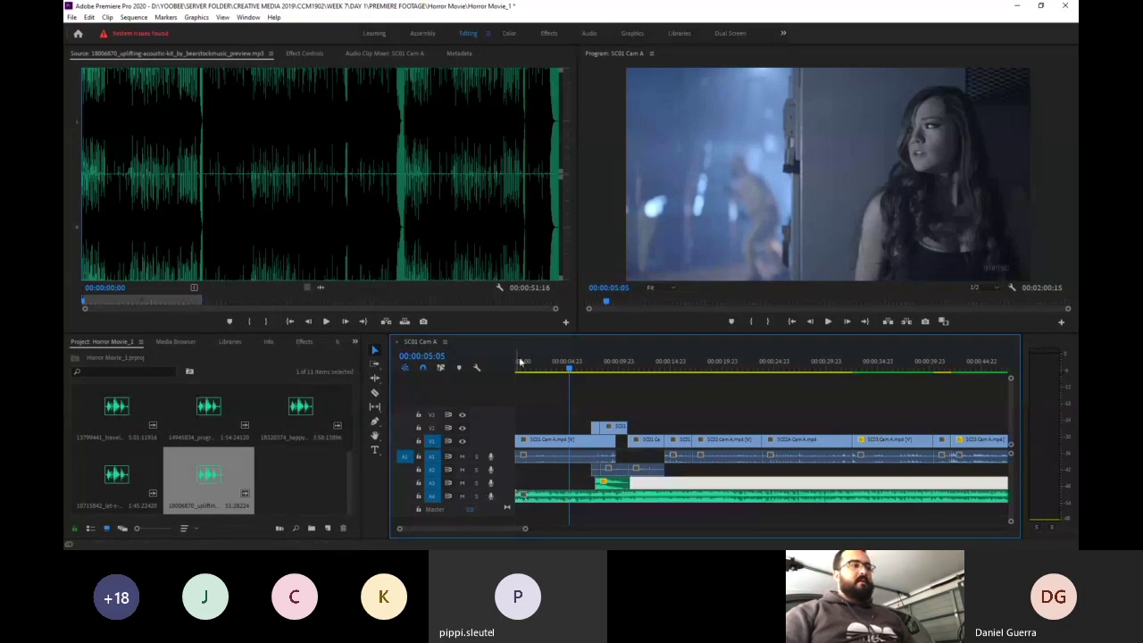
- Play the sequence opening with the music and set the music clip's volume level to -12 dB
key("space")
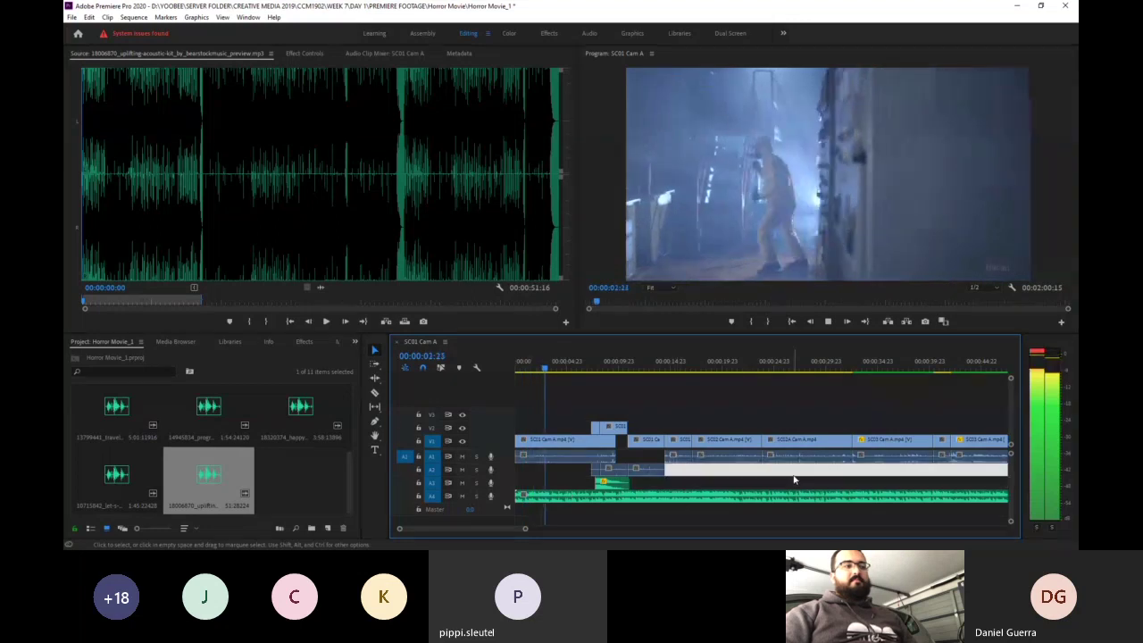
key("space")
double_click(609, 497)
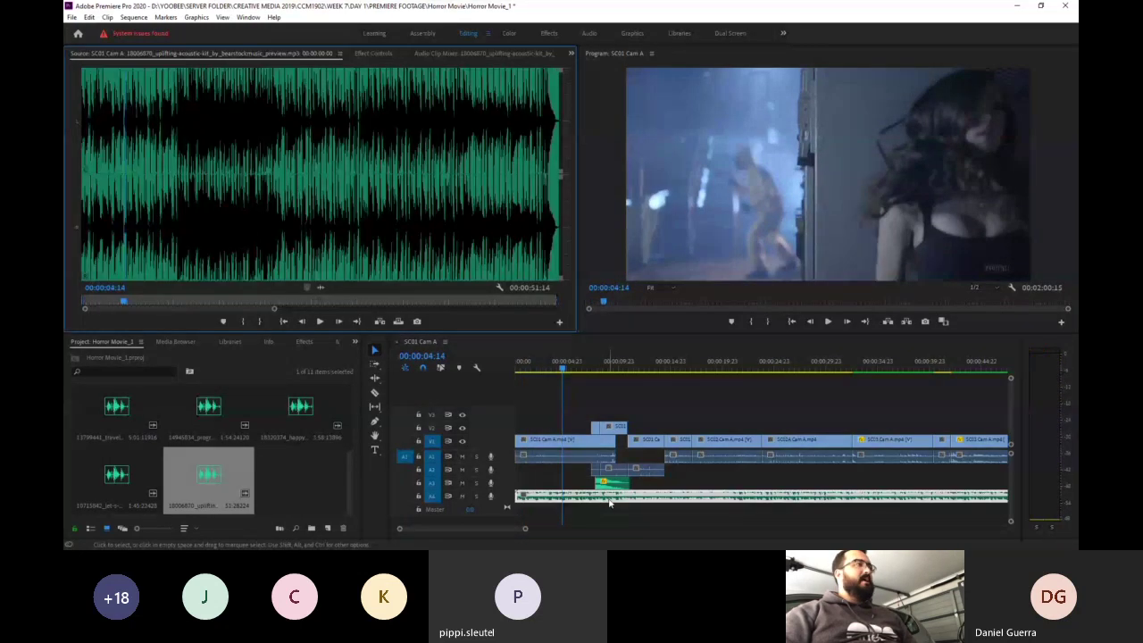
key("shift+5")
left_click(260, 118)
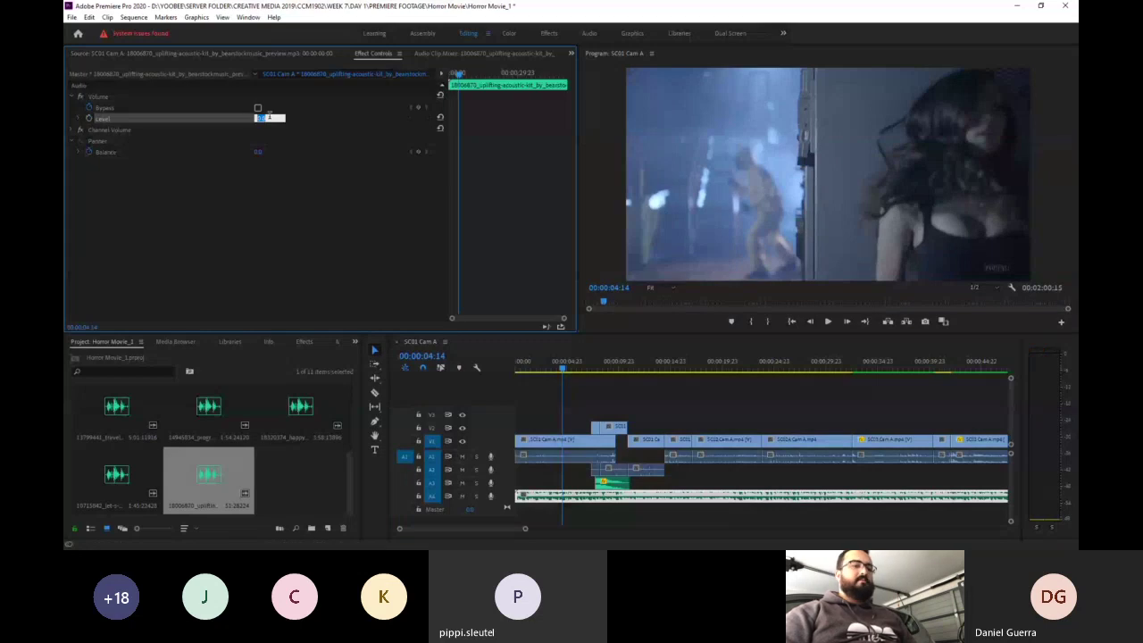
type("-10")
key("Return")
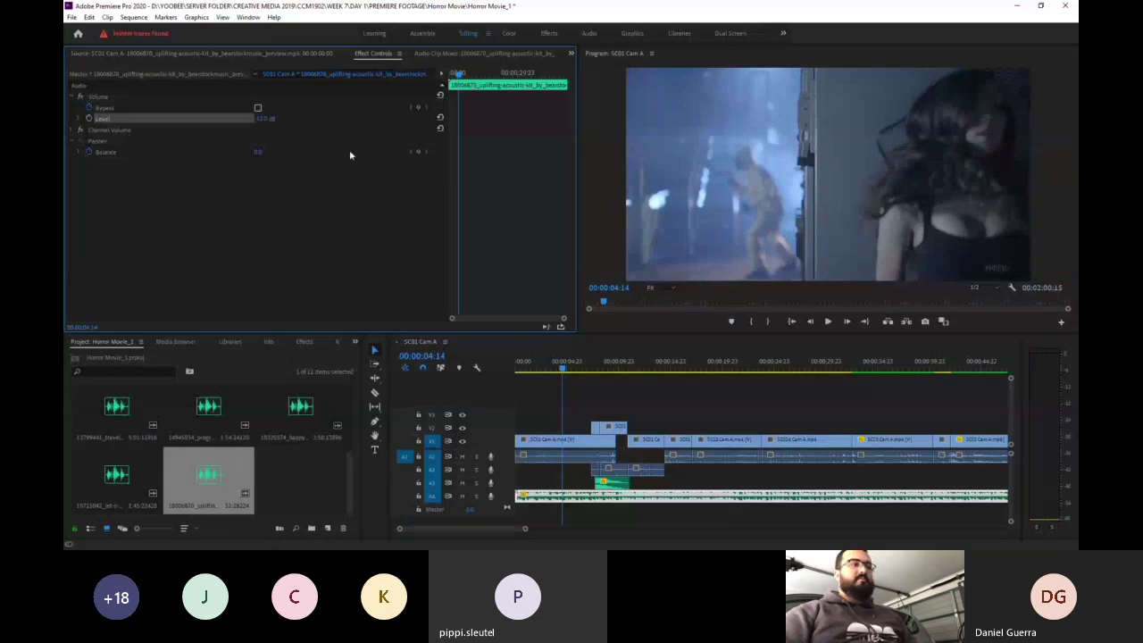
- Play the sequence from near the beginning past the slam to check the music level against the other audio
left_click(557, 386)
left_click(539, 367)
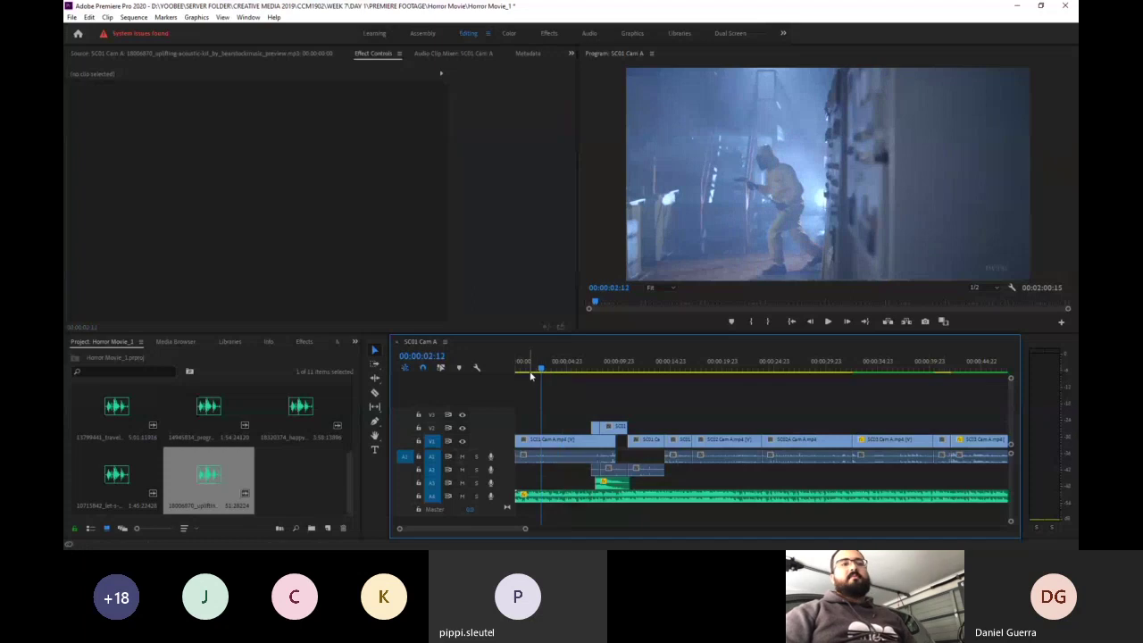
key("space")
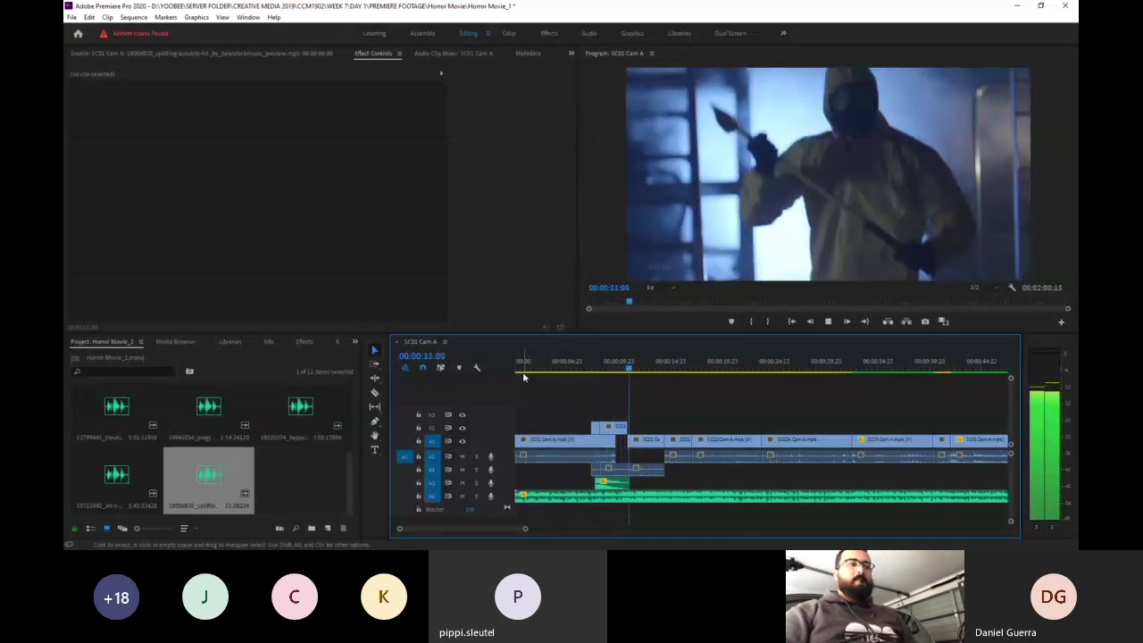
key("space")
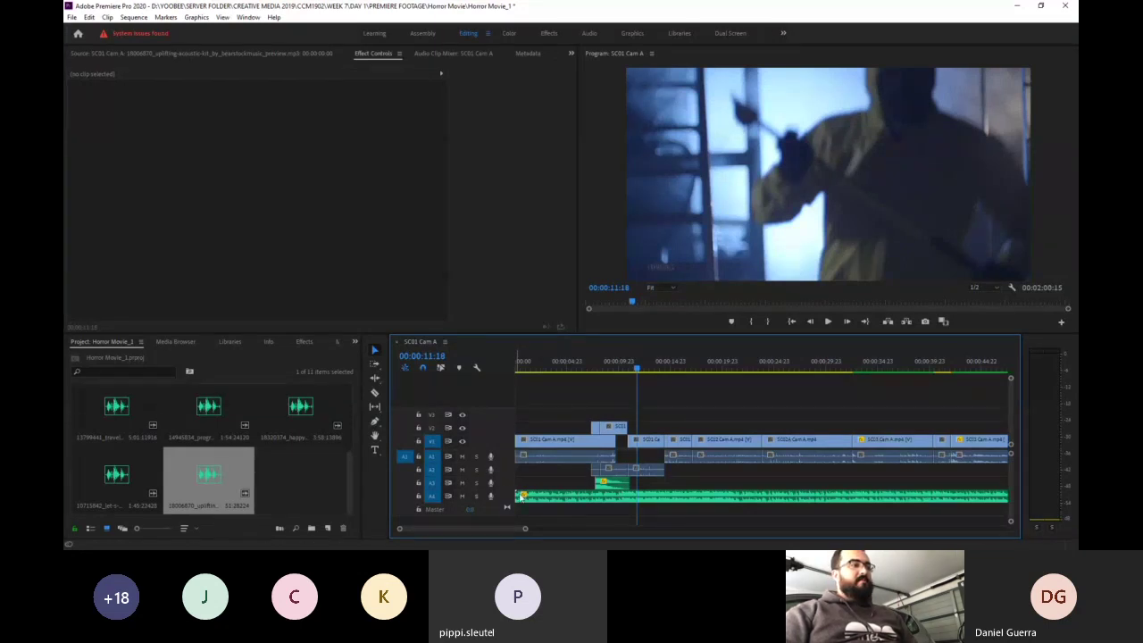
- Mute music track A4 and play the passage leading up to the slam without the music
left_click(461, 496)
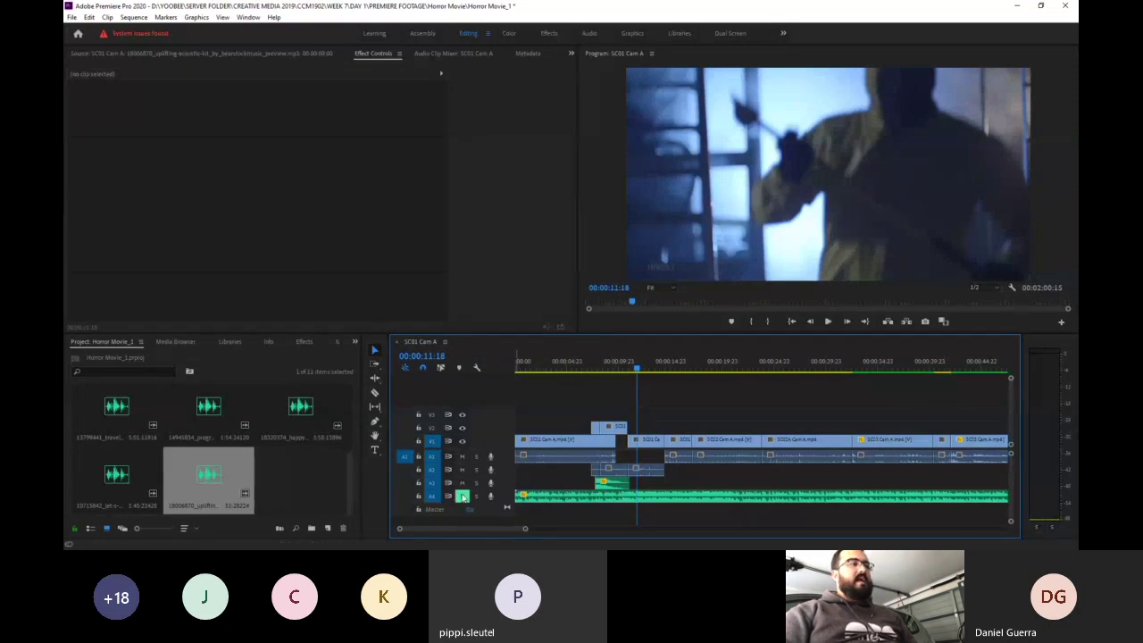
left_click(551, 367)
key("space")
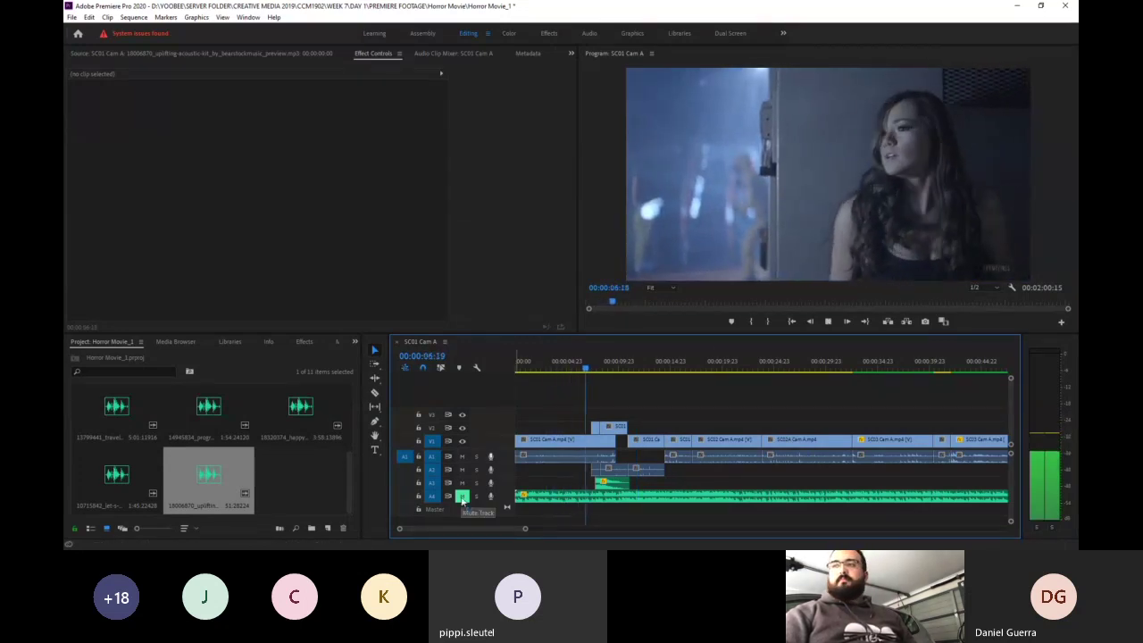
key("space")
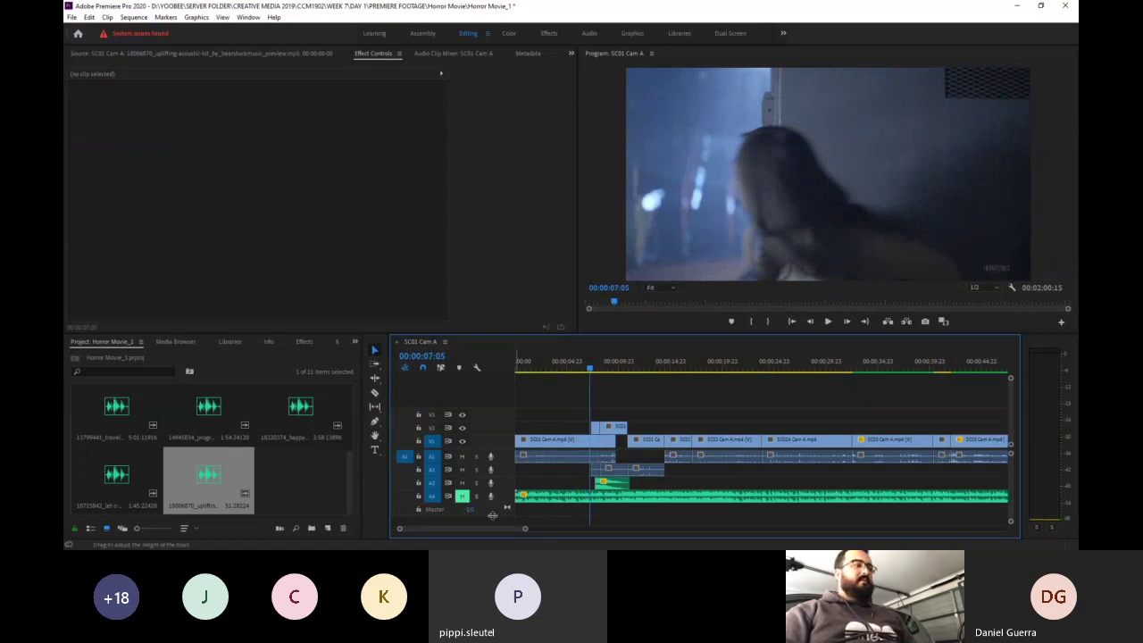
- Solo music track A4, play the passage from about 00:00:03:14 with only the music, and turn the solo off
left_click(476, 498)
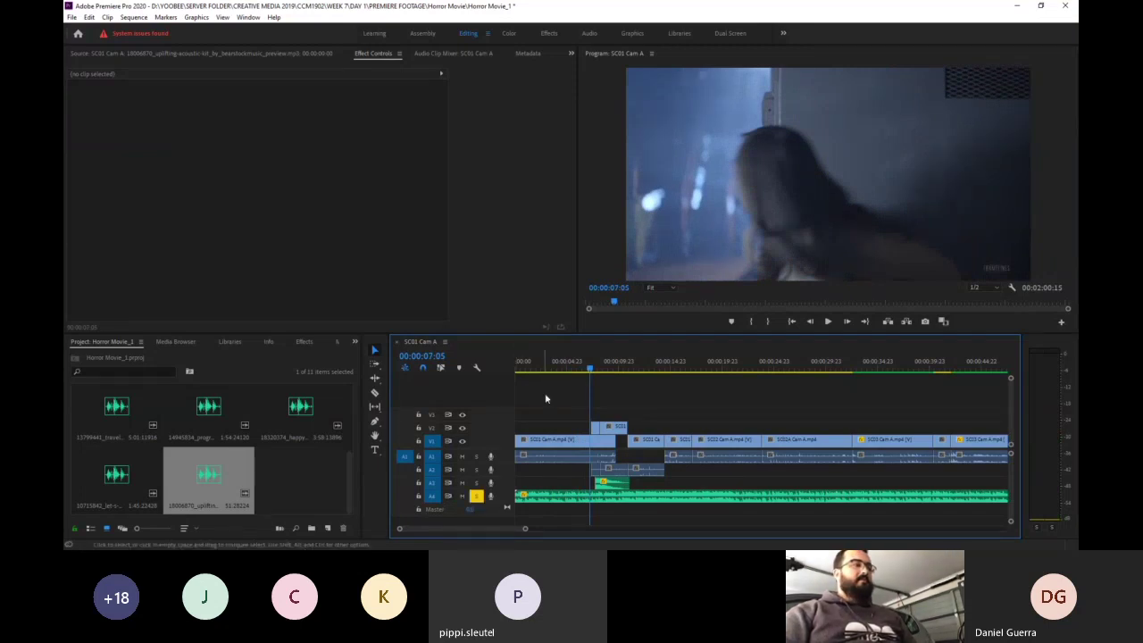
left_click(552, 364)
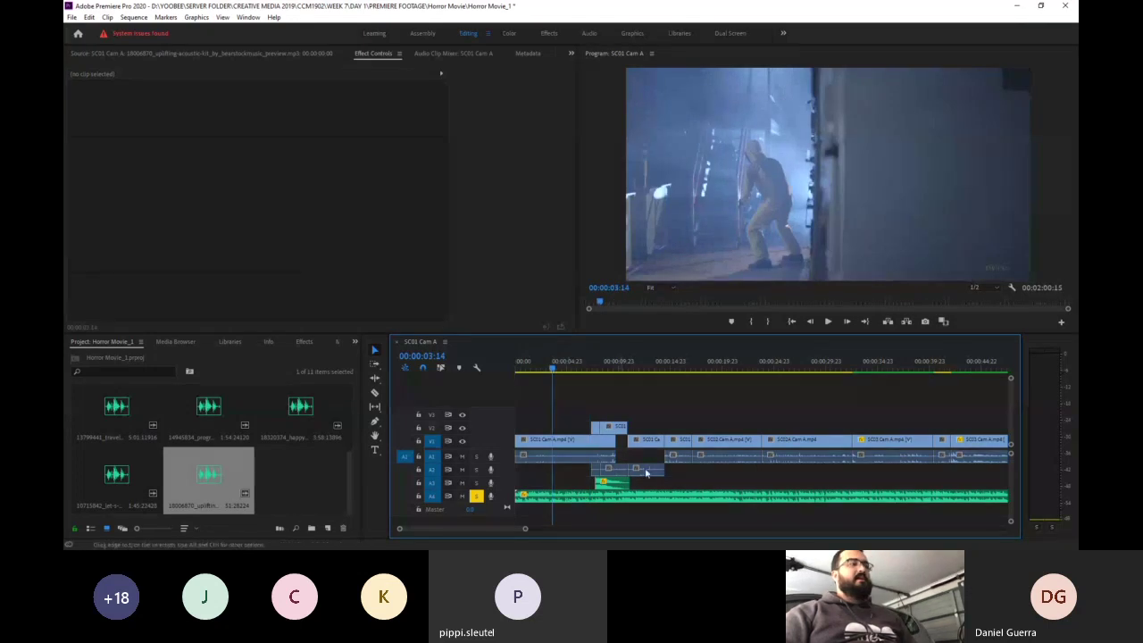
key("space")
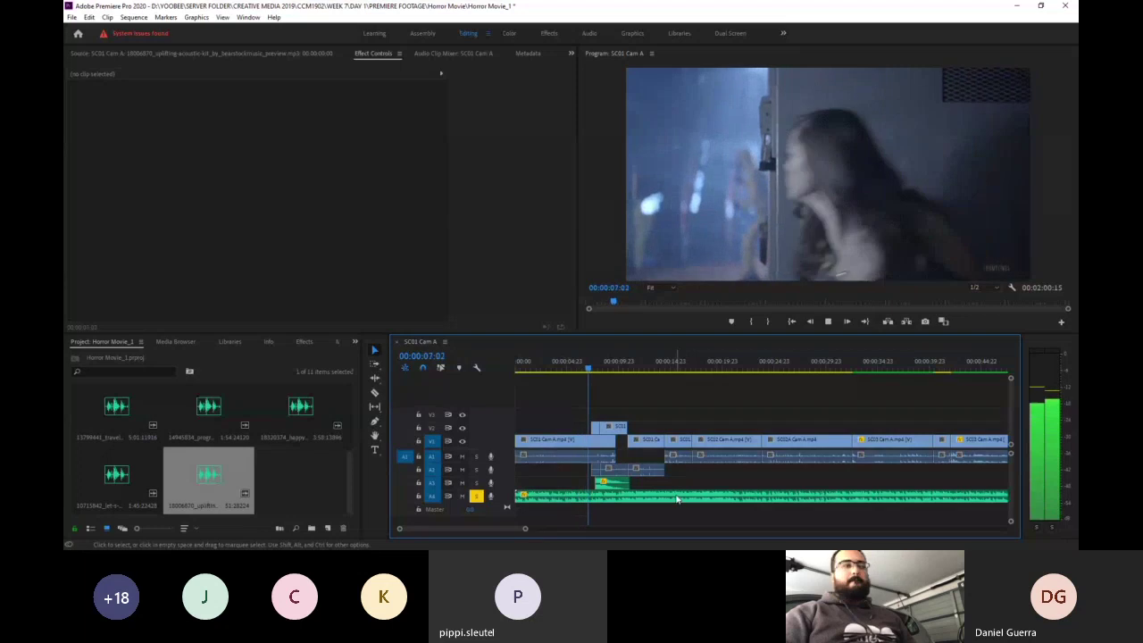
key("space")
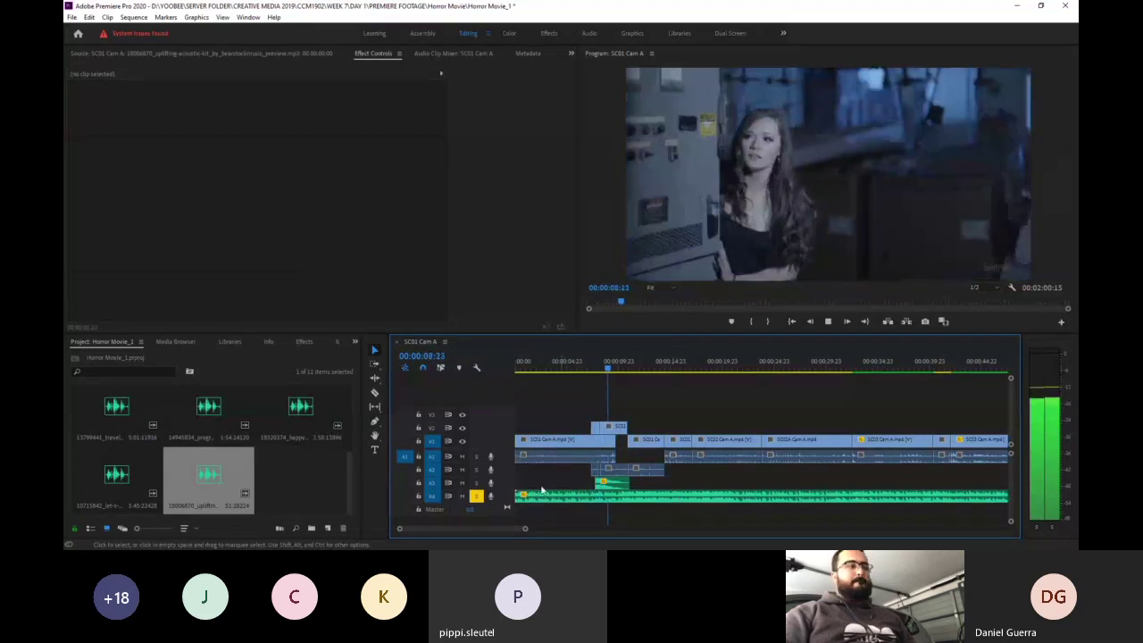
left_click(475, 496)
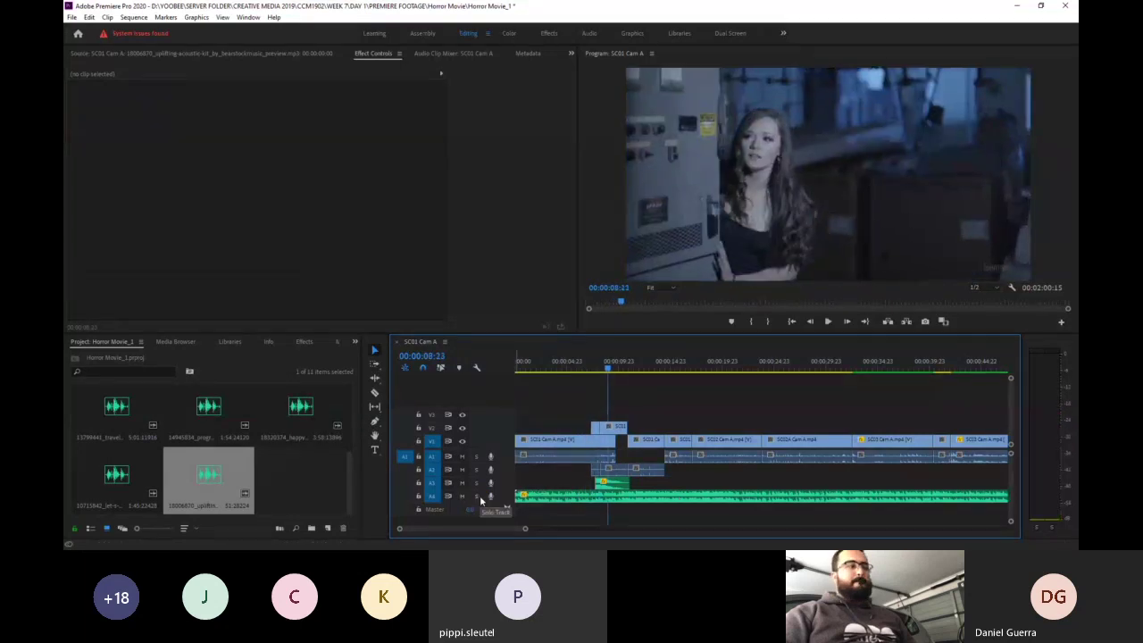
- Examine the track faders in the Audio workspace, return to the Editing workspace and cue the sequence to 00:00:02:06
left_click_drag(568, 368, 643, 373)
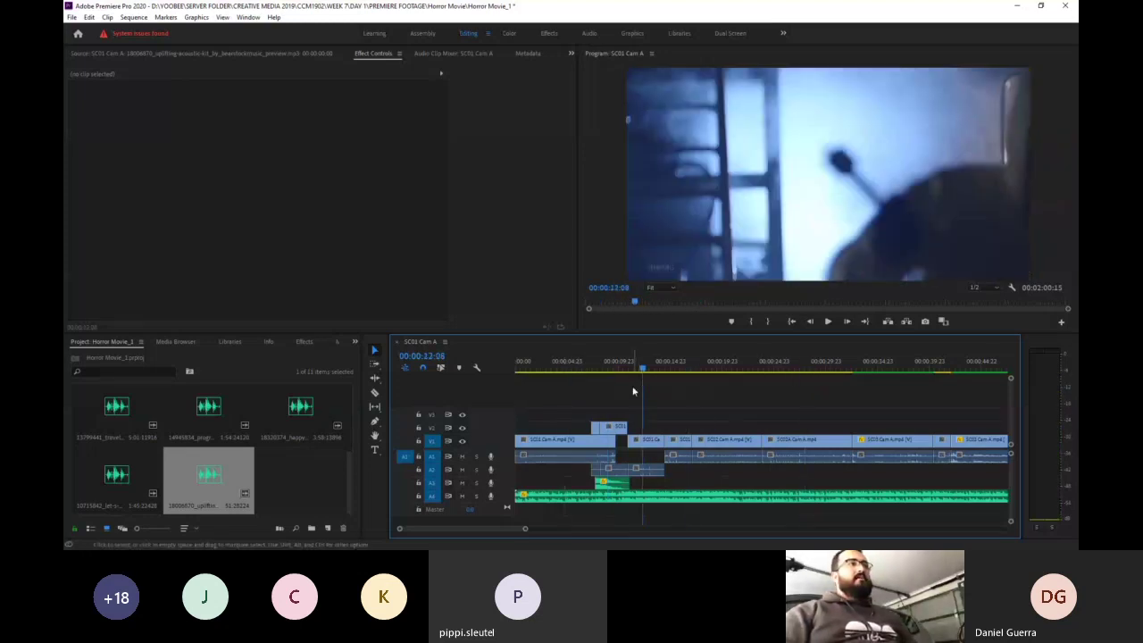
left_click(589, 34)
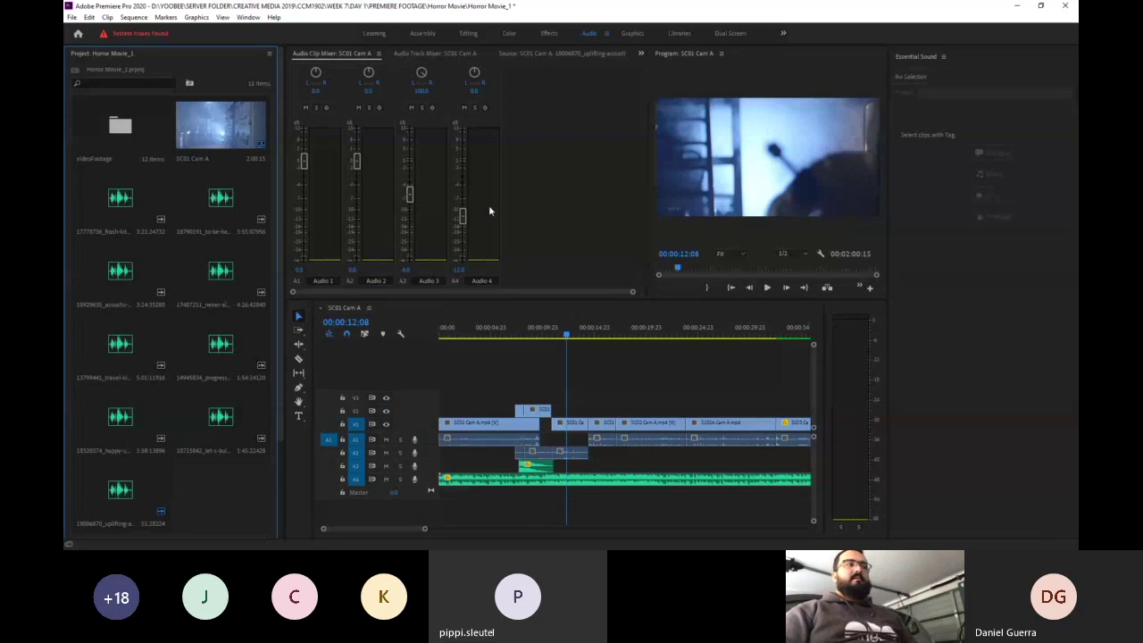
left_click(468, 34)
left_click(587, 365)
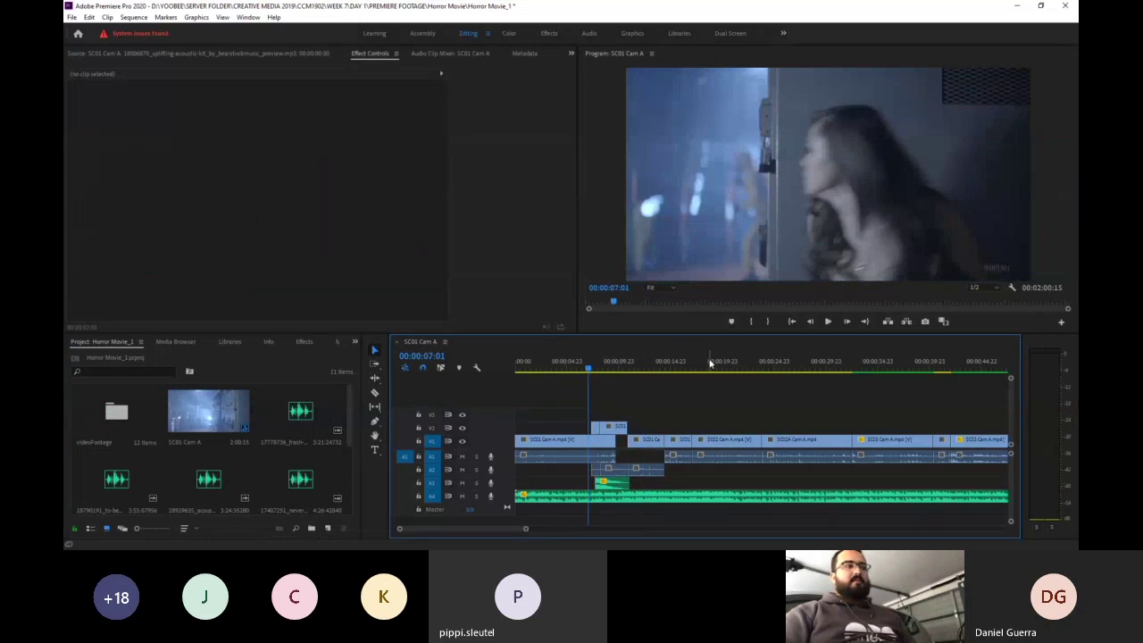
left_click(712, 367)
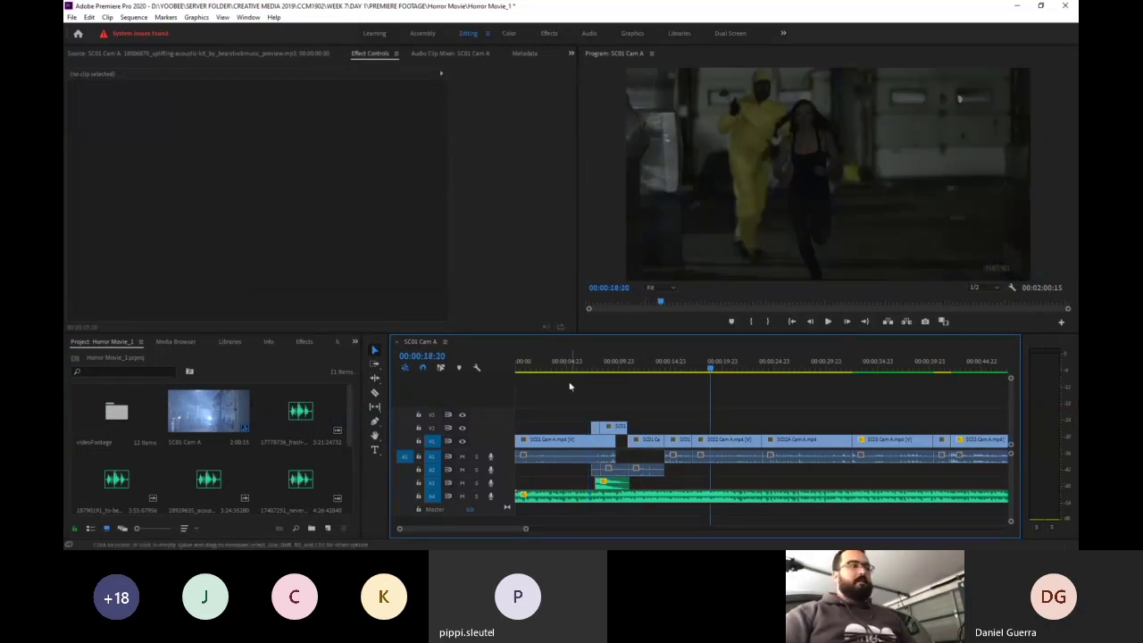
left_click(540, 367)
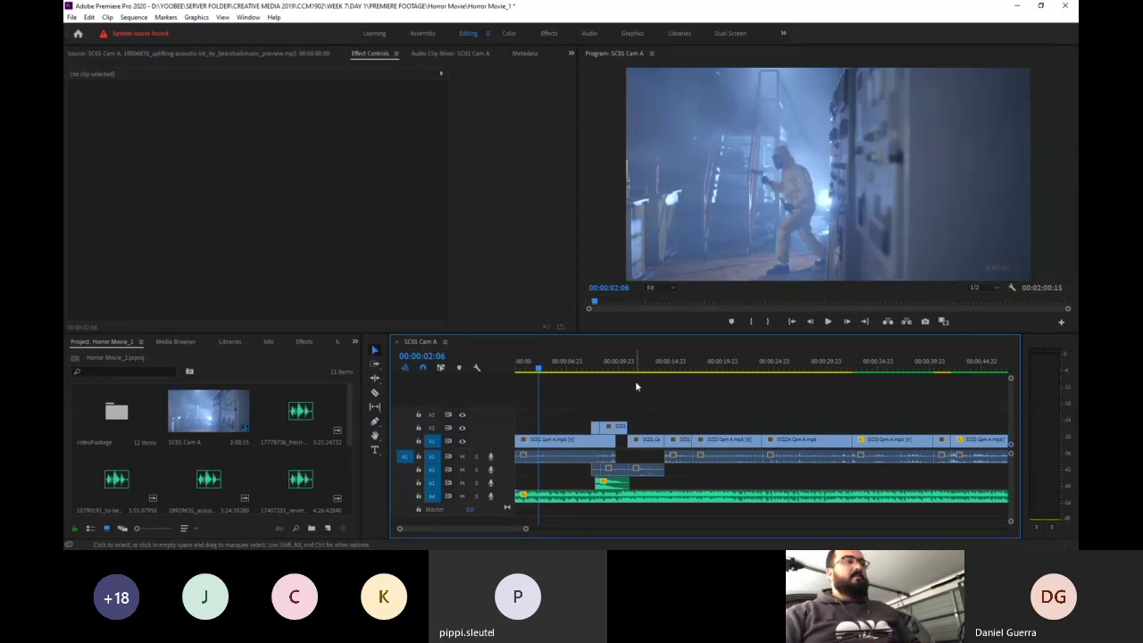
- Set the volume level of the 0026_dark slam 4.wav clip on track A3 to -6 dB
left_click(613, 484)
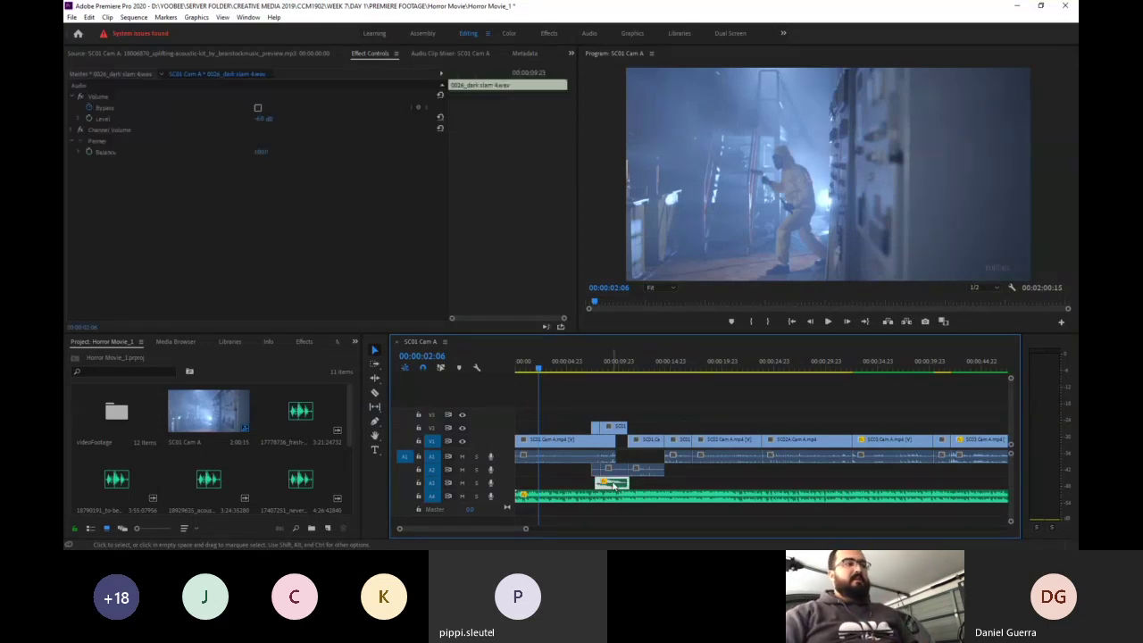
double_click(613, 484)
left_click(254, 56)
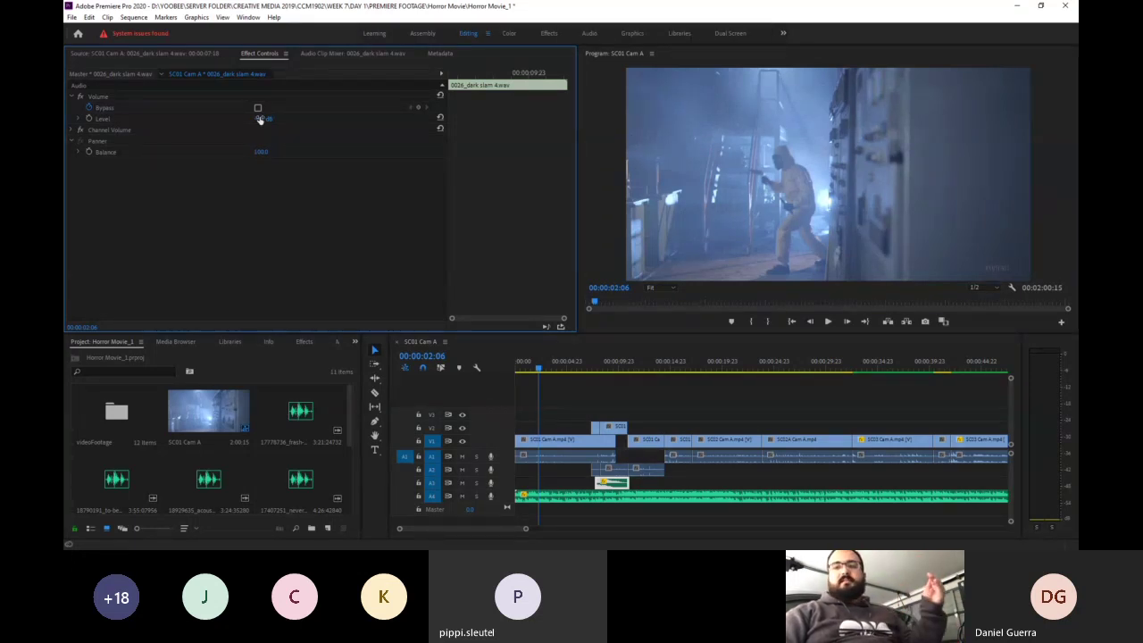
left_click(260, 119)
type("-6")
key("Return")
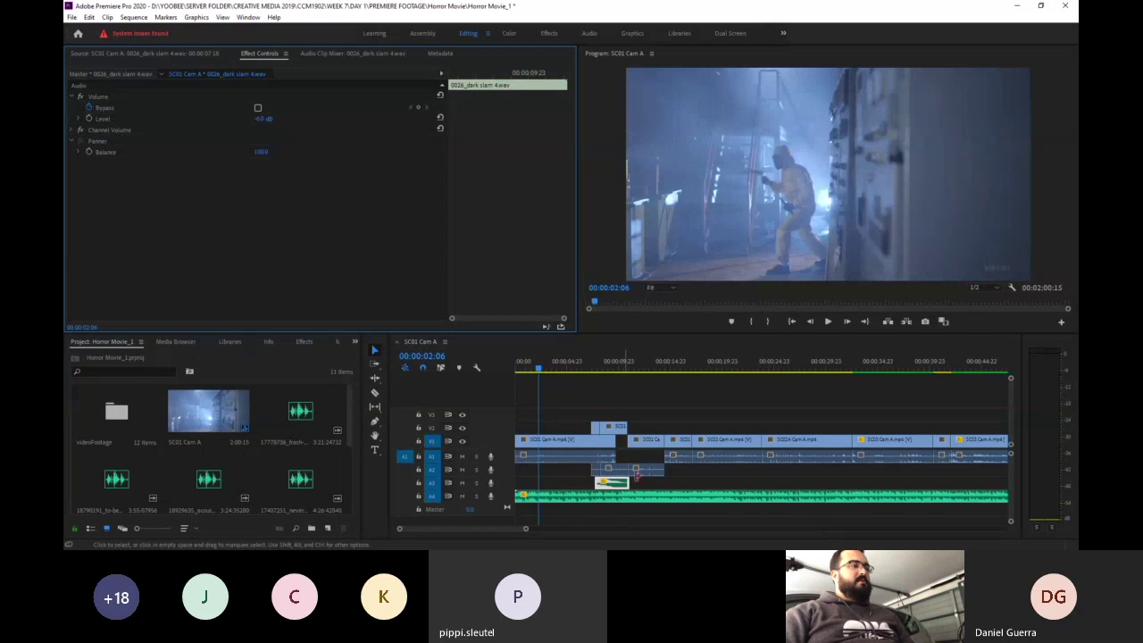
- Try mute and solo on dialogue track A1, and turn both off again
left_click(462, 462)
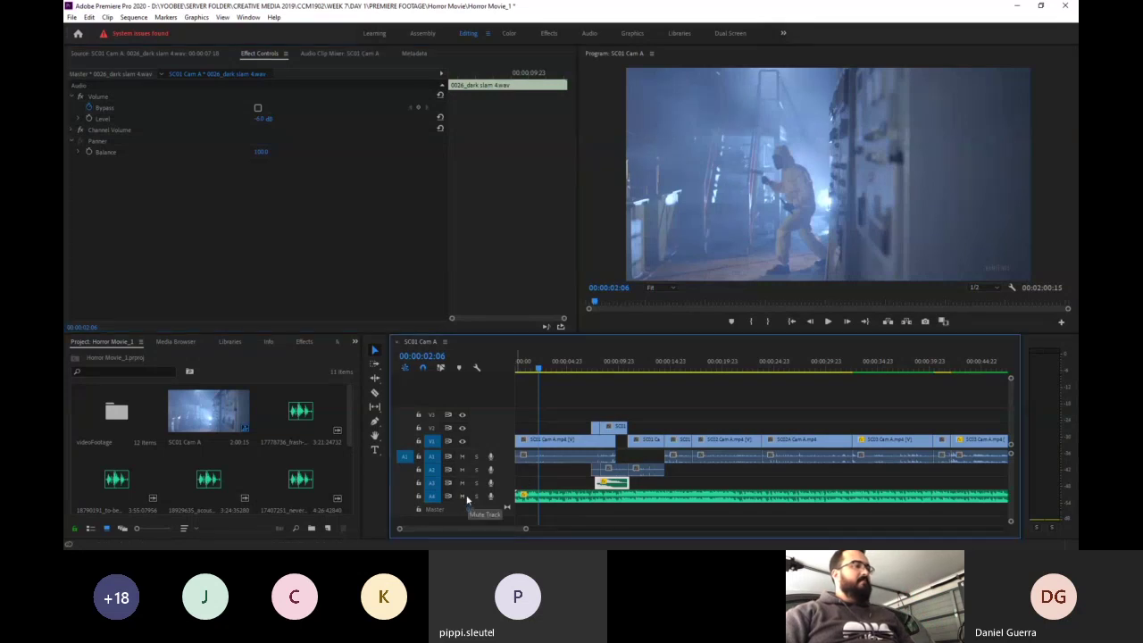
left_click(463, 457)
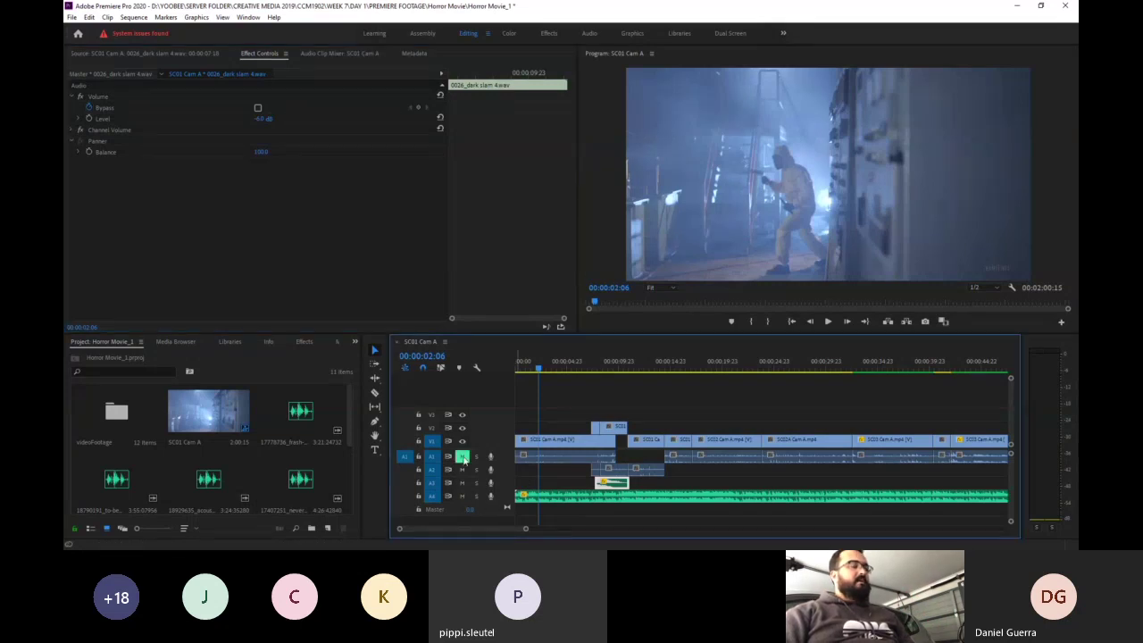
left_click(476, 457)
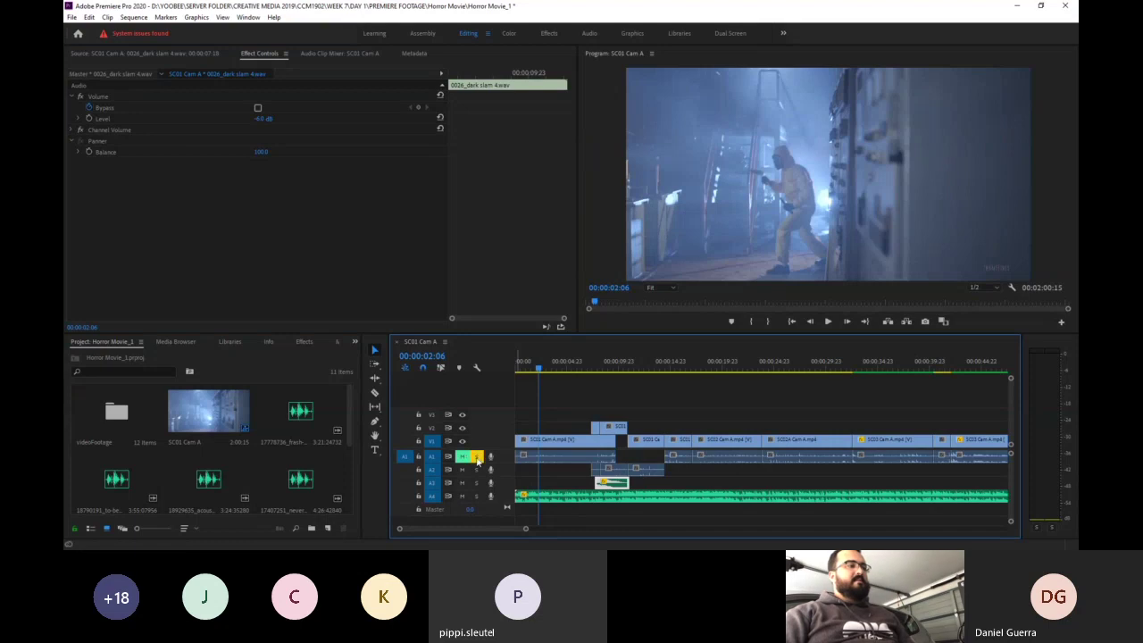
left_click(476, 457)
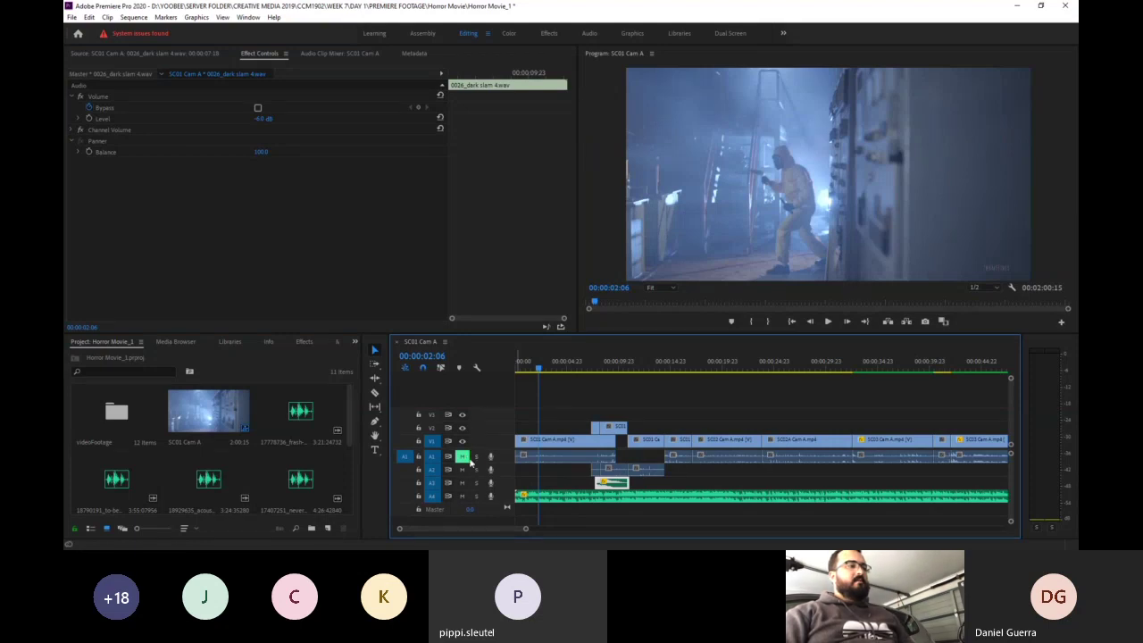
left_click(462, 458)
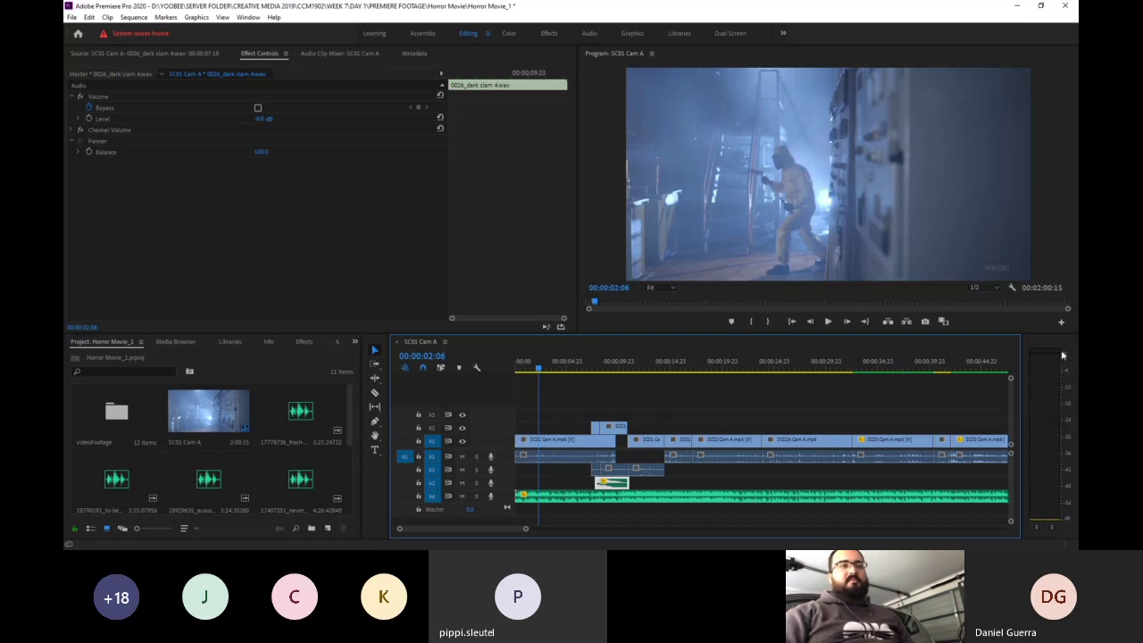
- Play the sequence from 00:00:02:06 to about 00:00:13:18 and watch the levels on the audio meters
key("space")
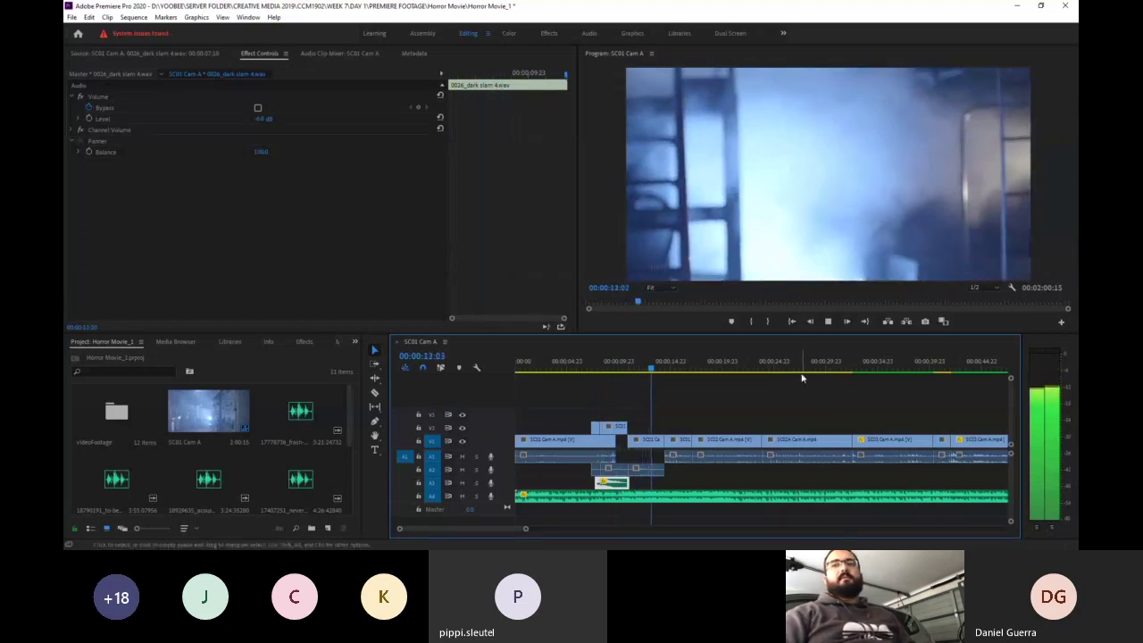
key("space")
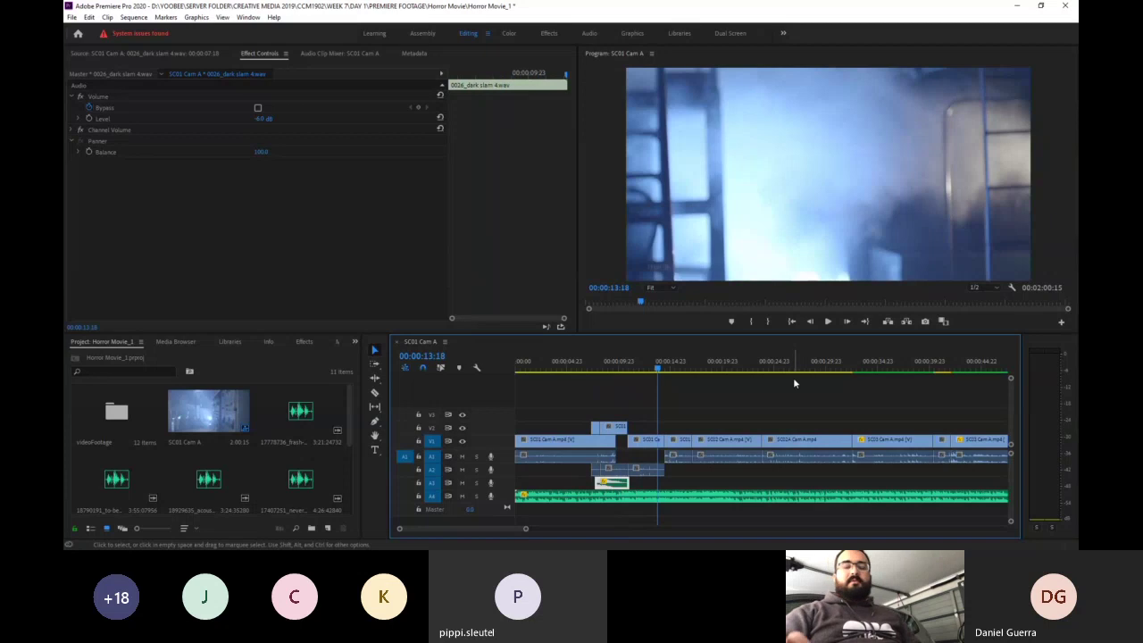